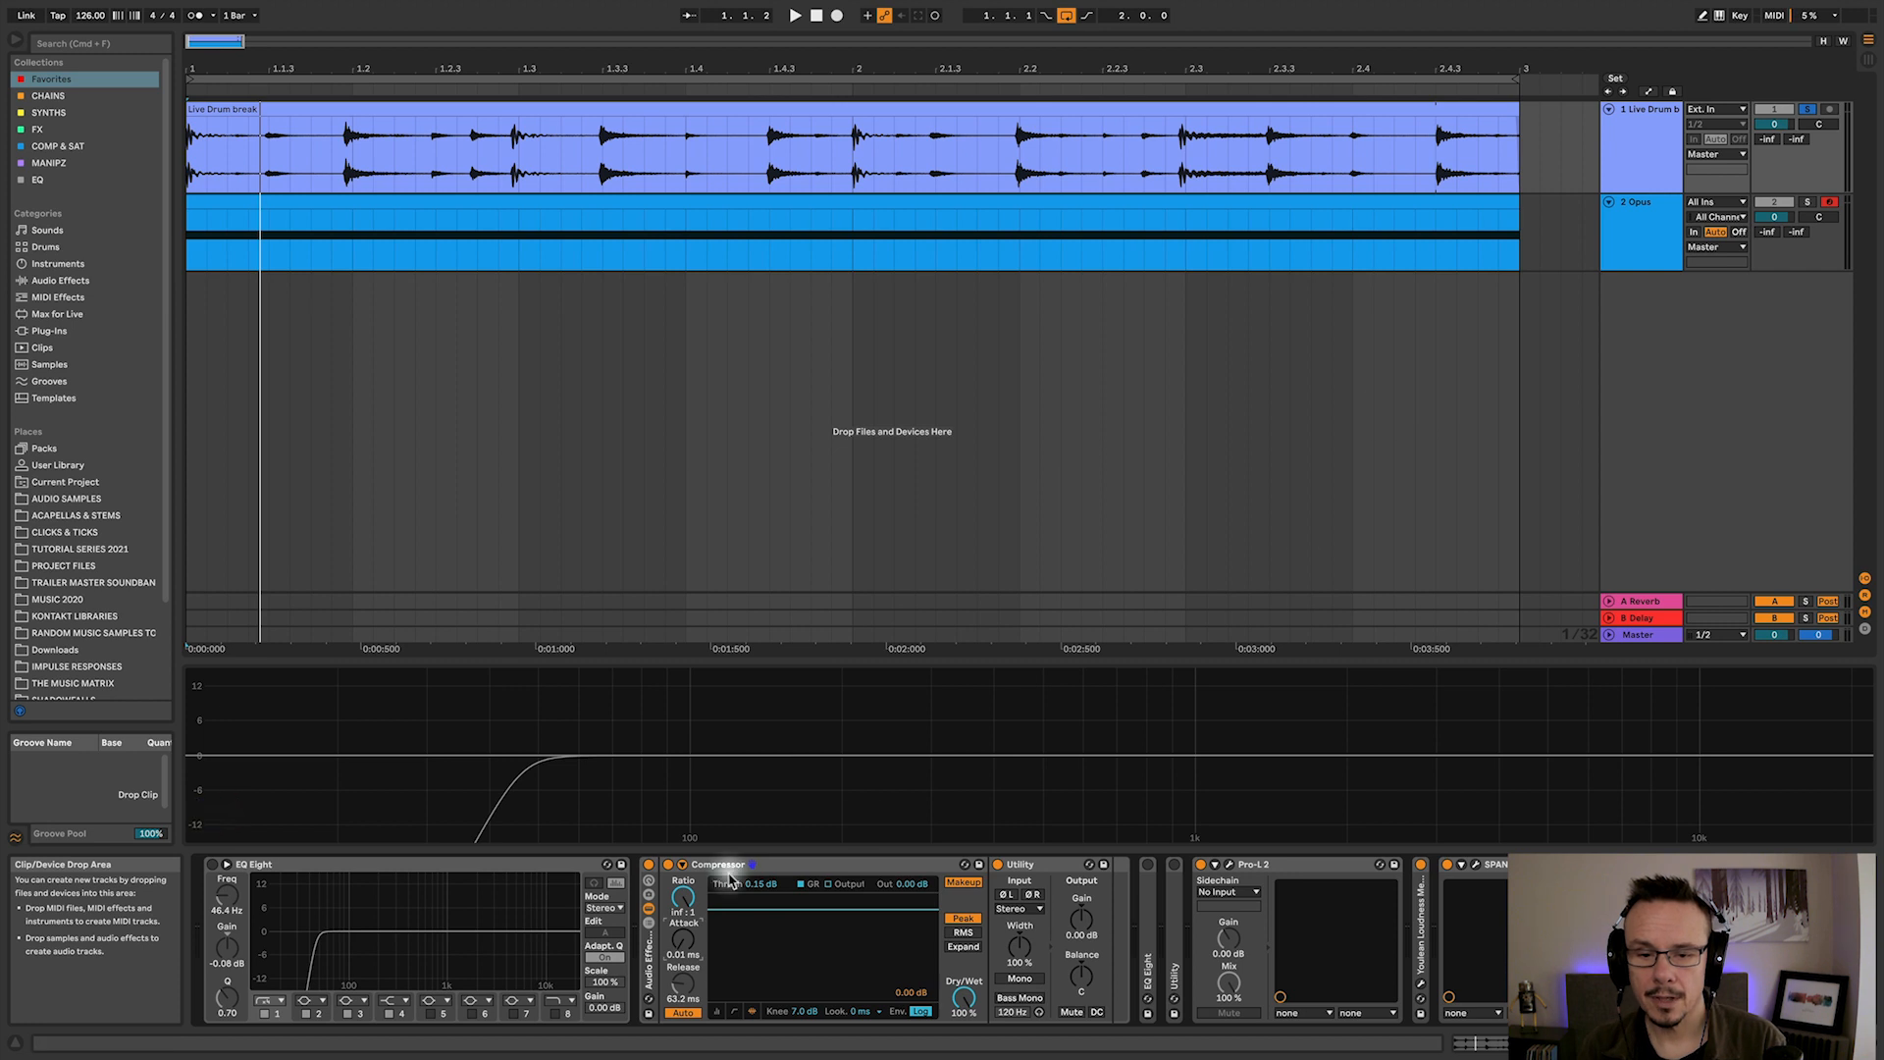
Bypass the compressor's effect rack and play the drum break from the start to hear it unprocessed
{"action": "left_click", "coordinate": [647, 864]}
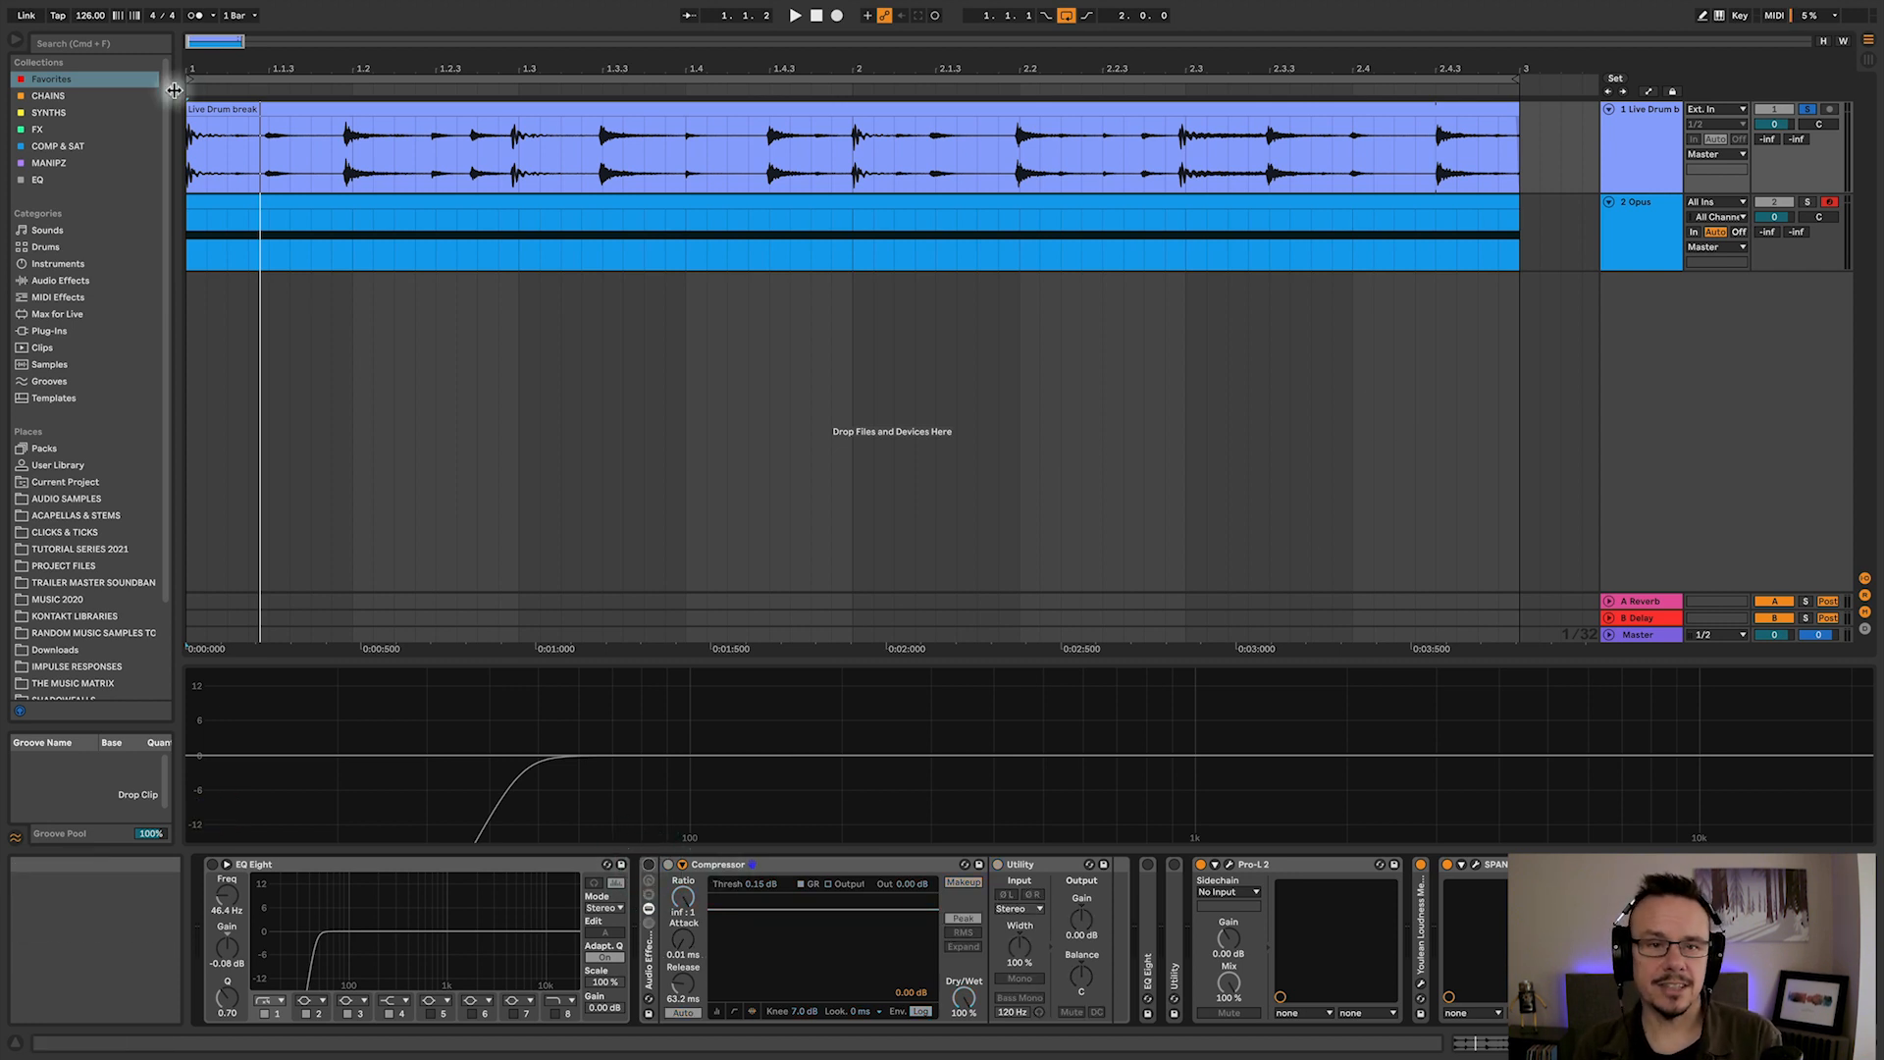
{"action": "left_click", "coordinate": [188, 138]}
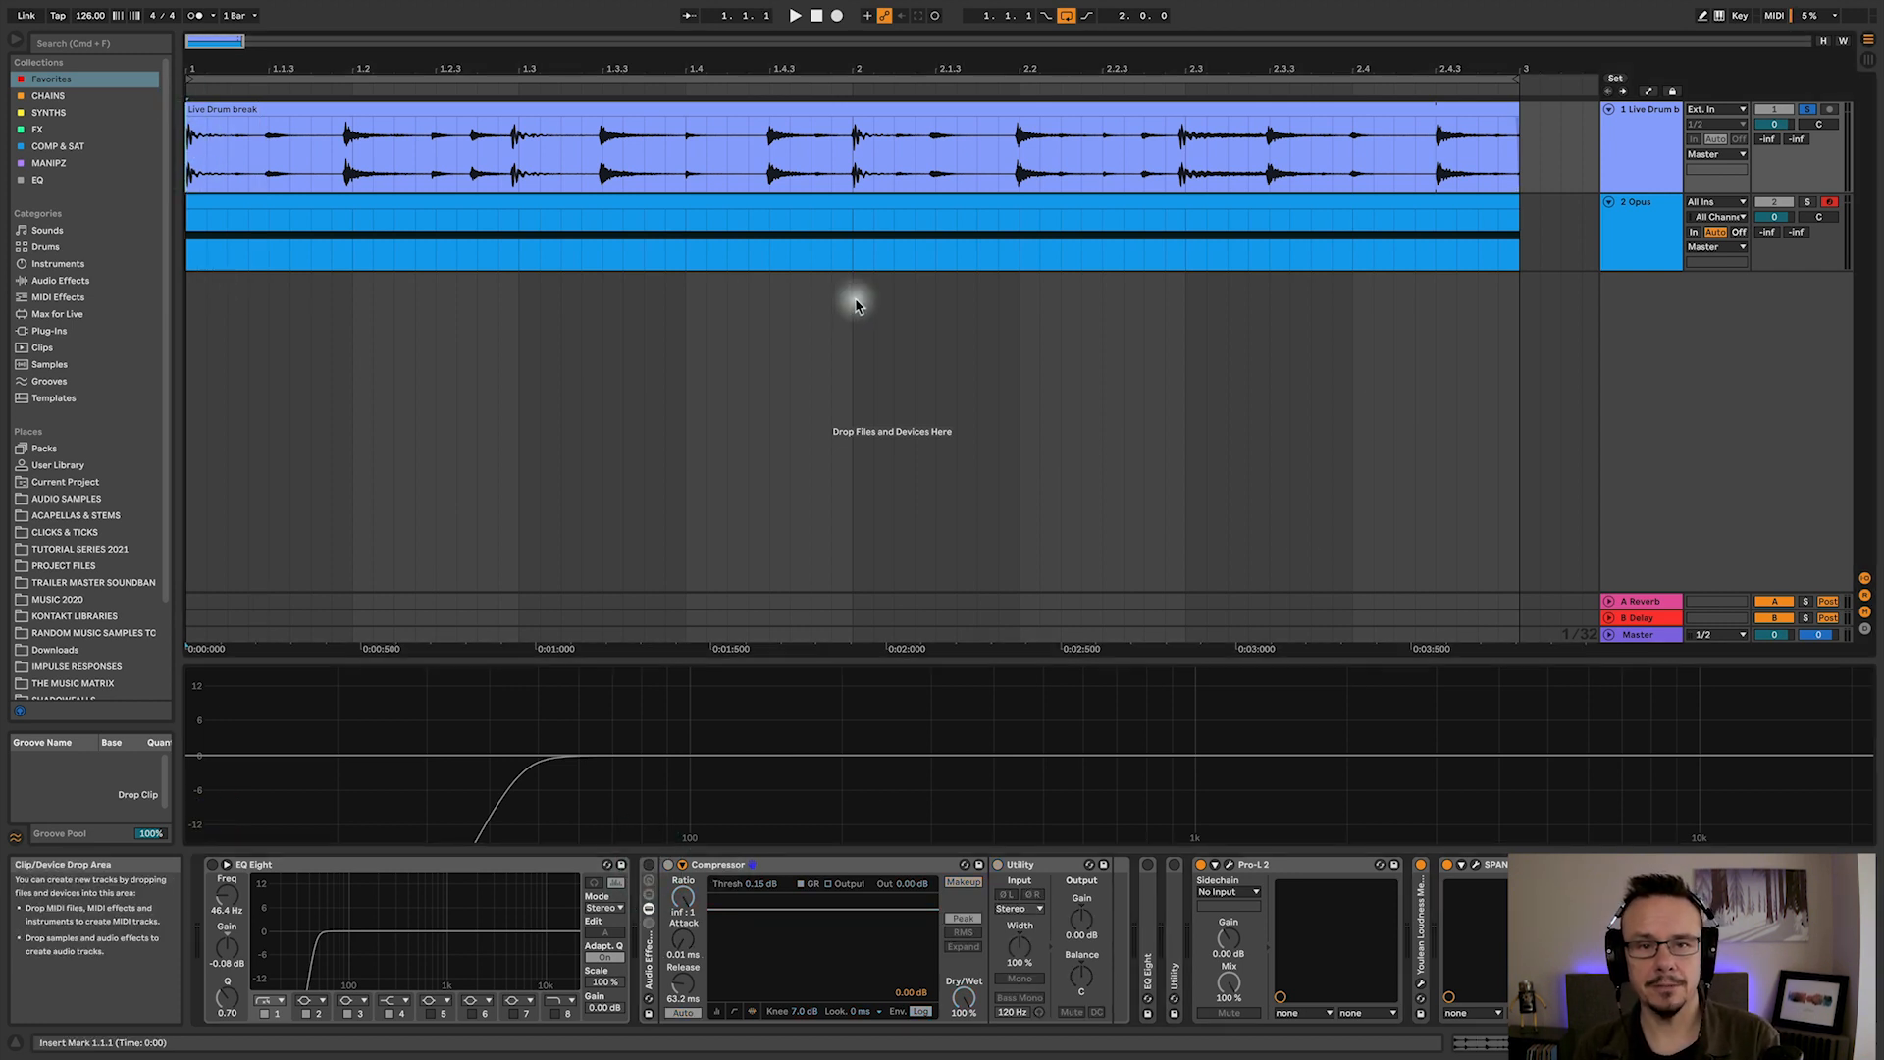
{"action": "key", "text": "space"}
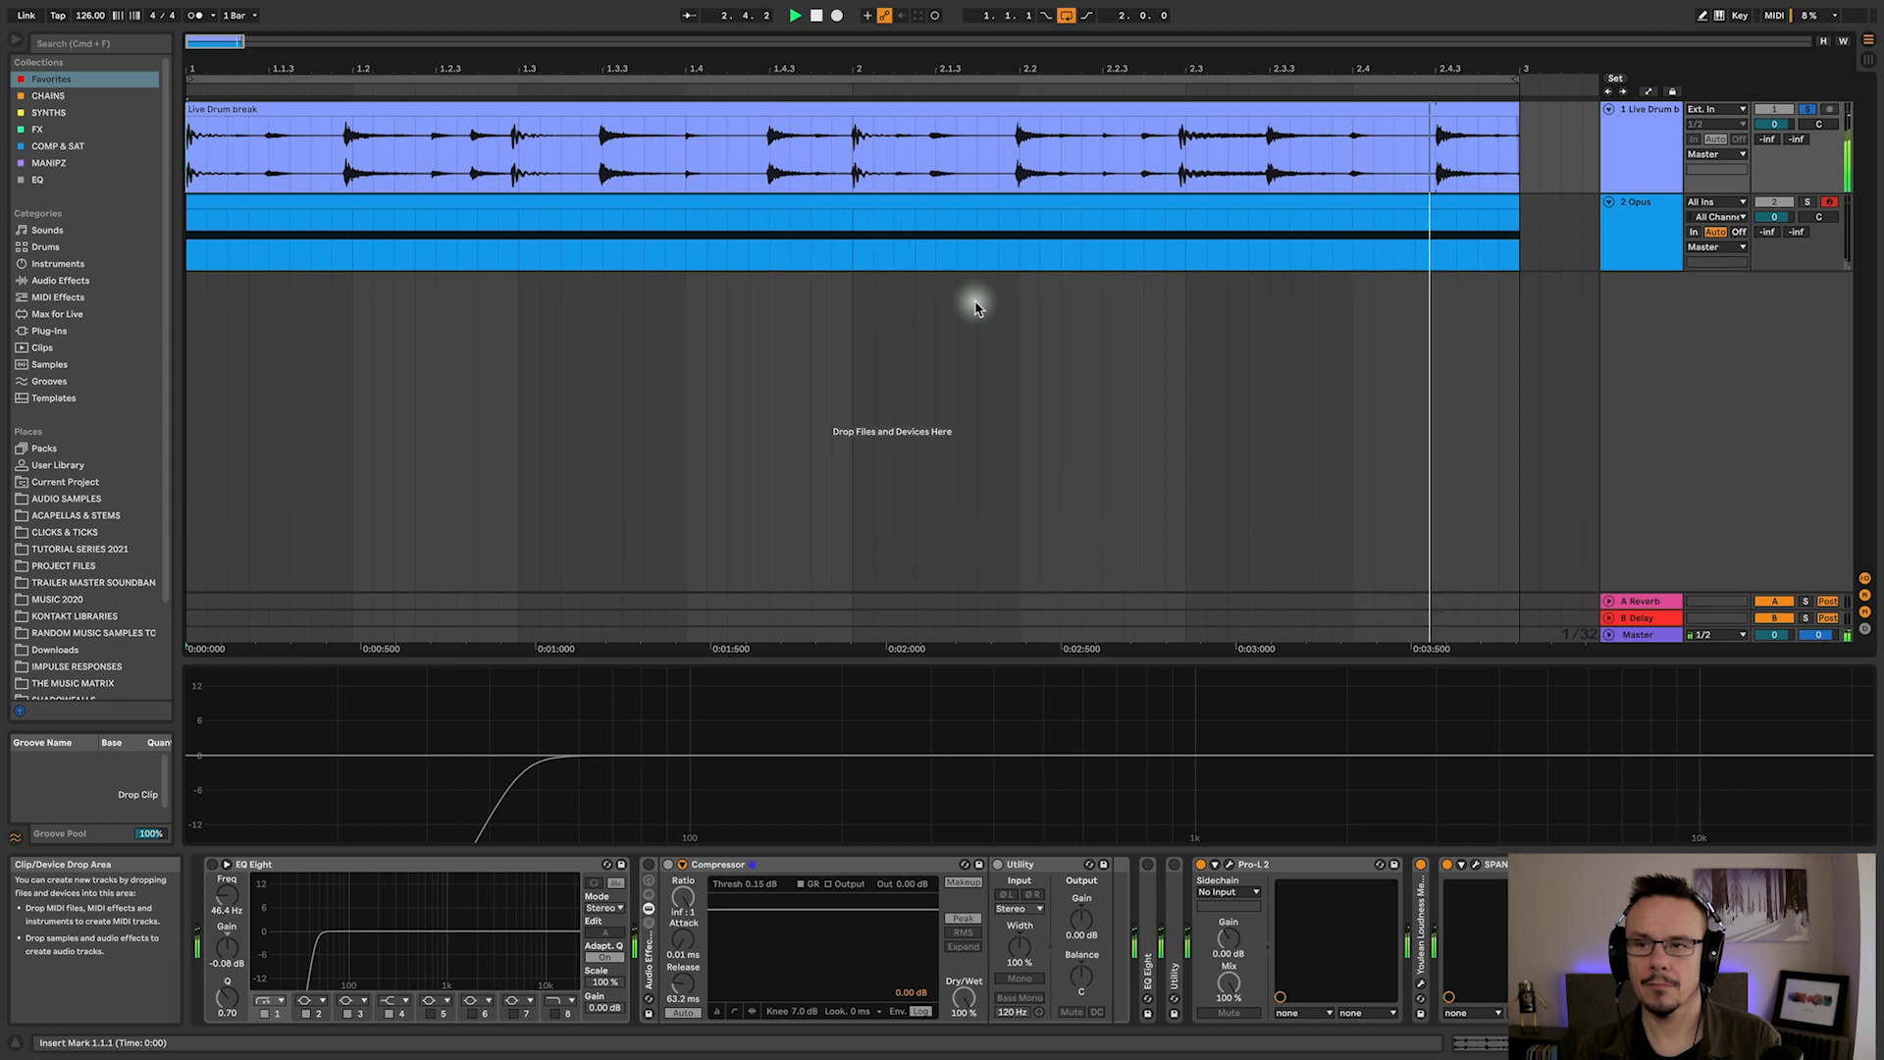
{"action": "key", "text": "space"}
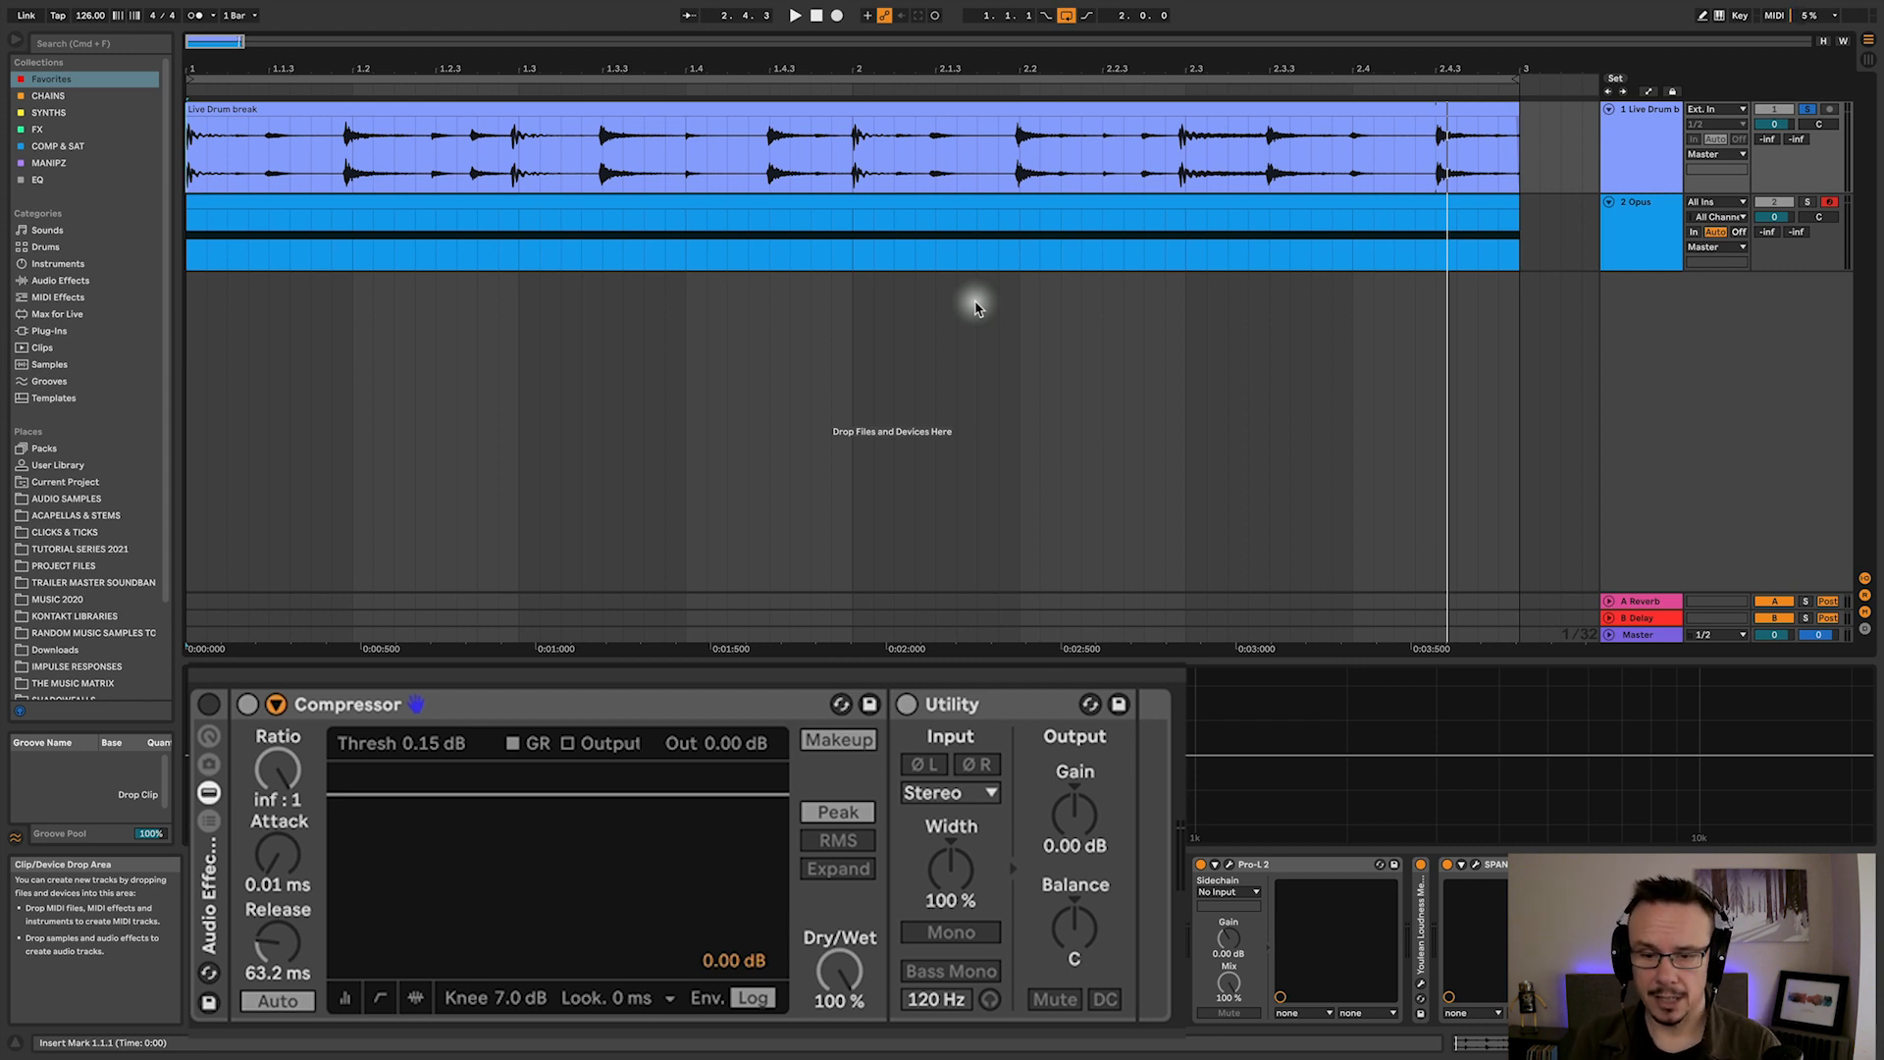
Reactivate the effect rack, reset the compressor's threshold to 0.00 dB and audition the drum loop
{"action": "left_click", "coordinate": [208, 704]}
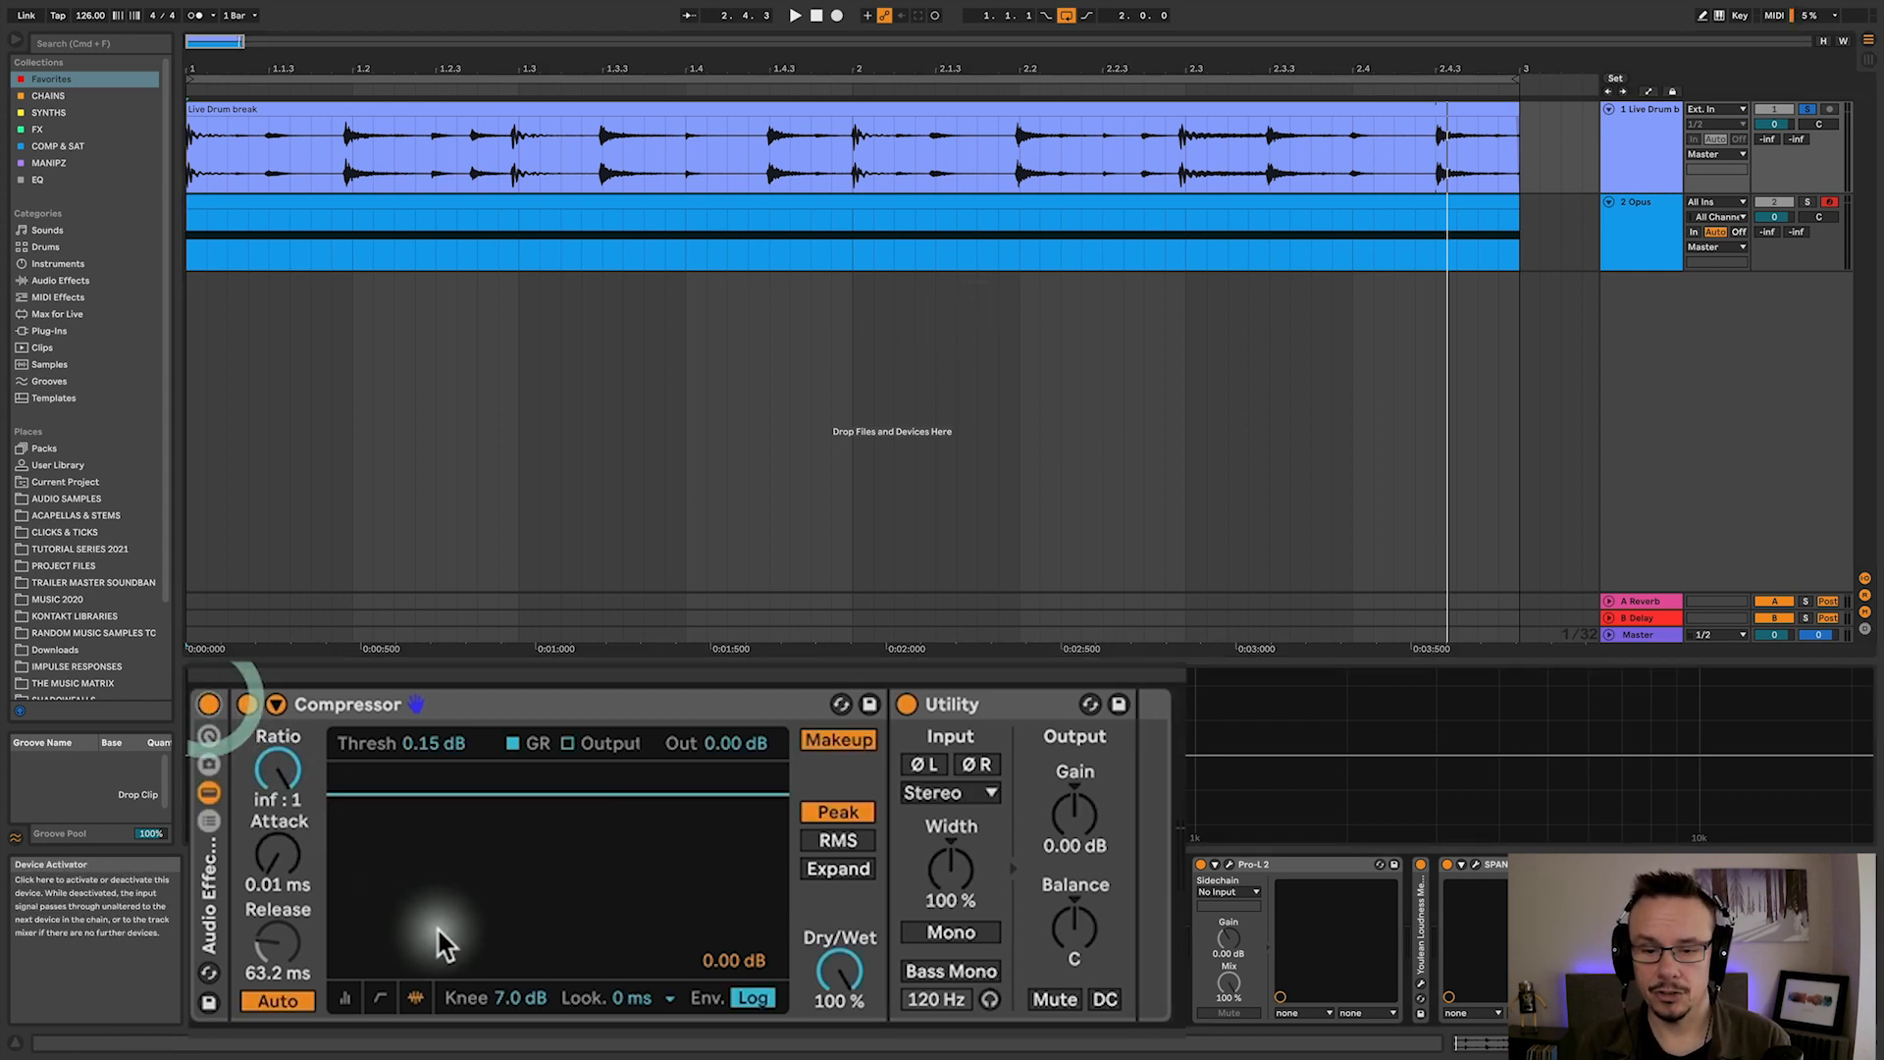
{"action": "double_click", "coordinate": [426, 743]}
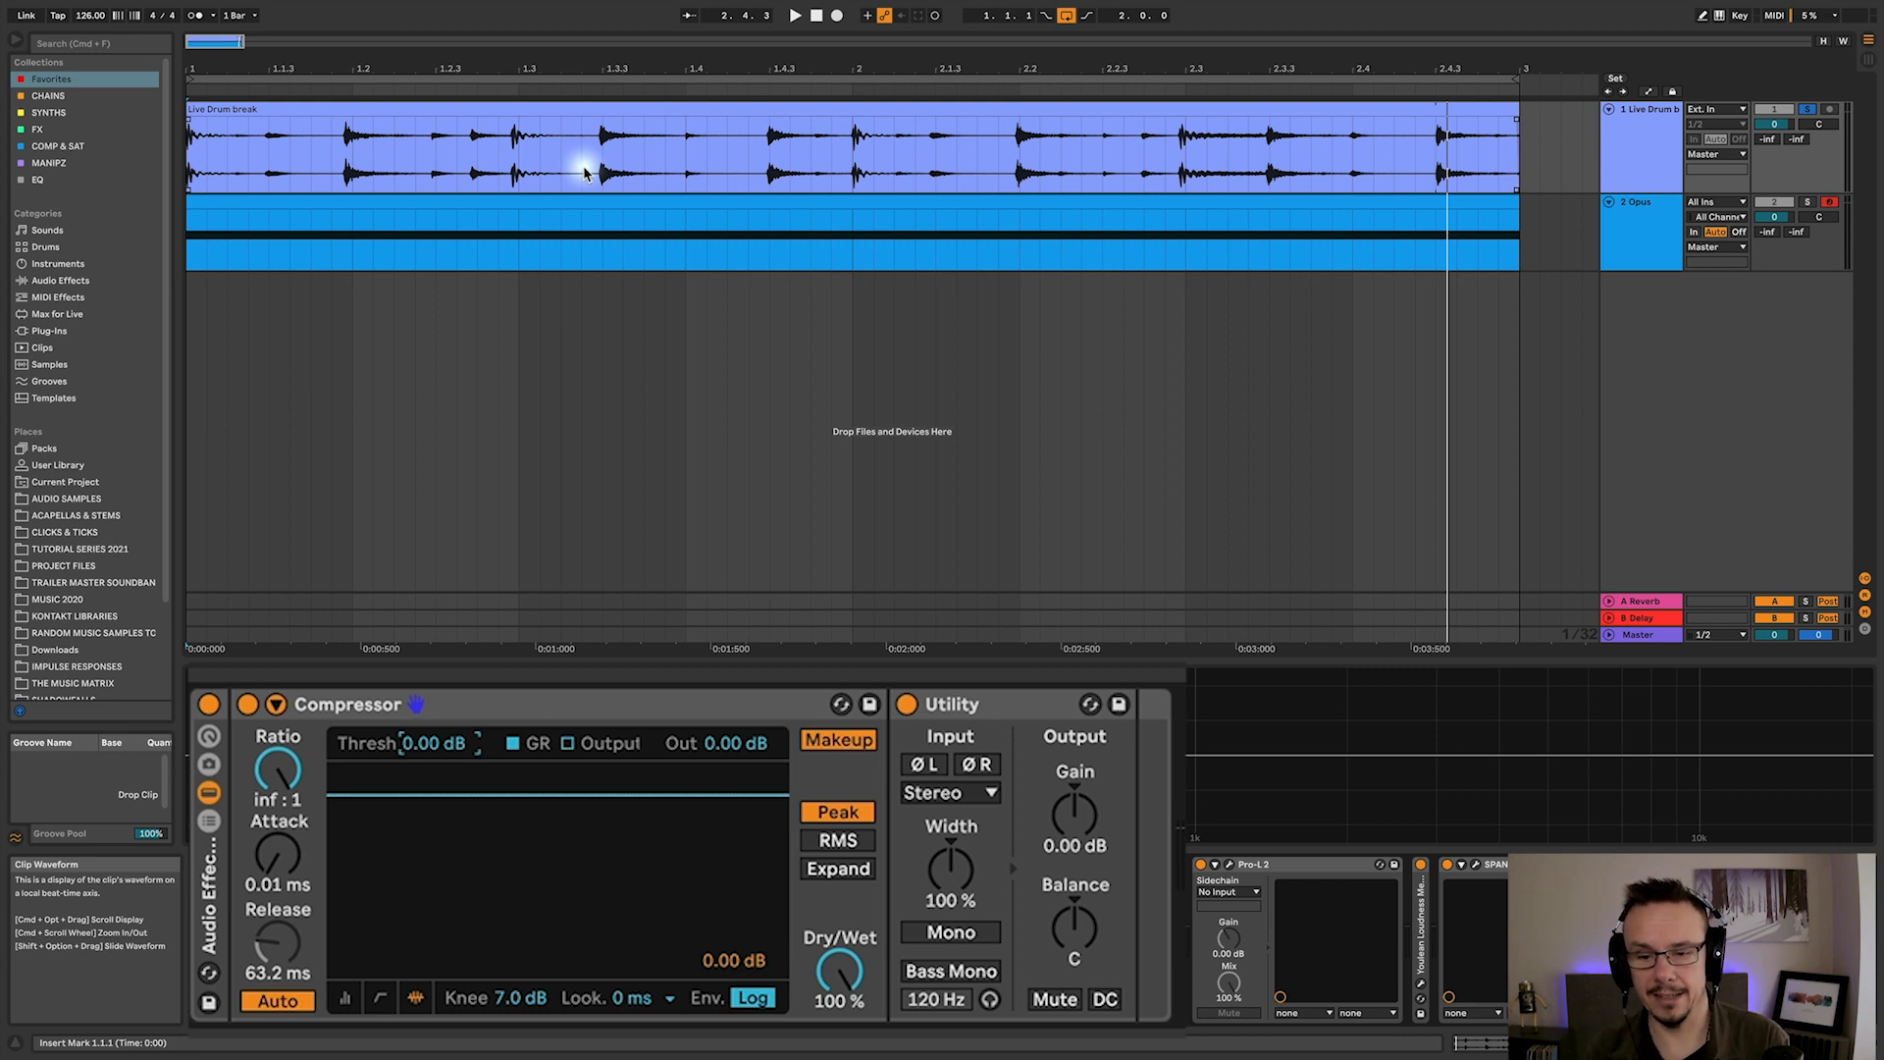
{"action": "key", "text": "space"}
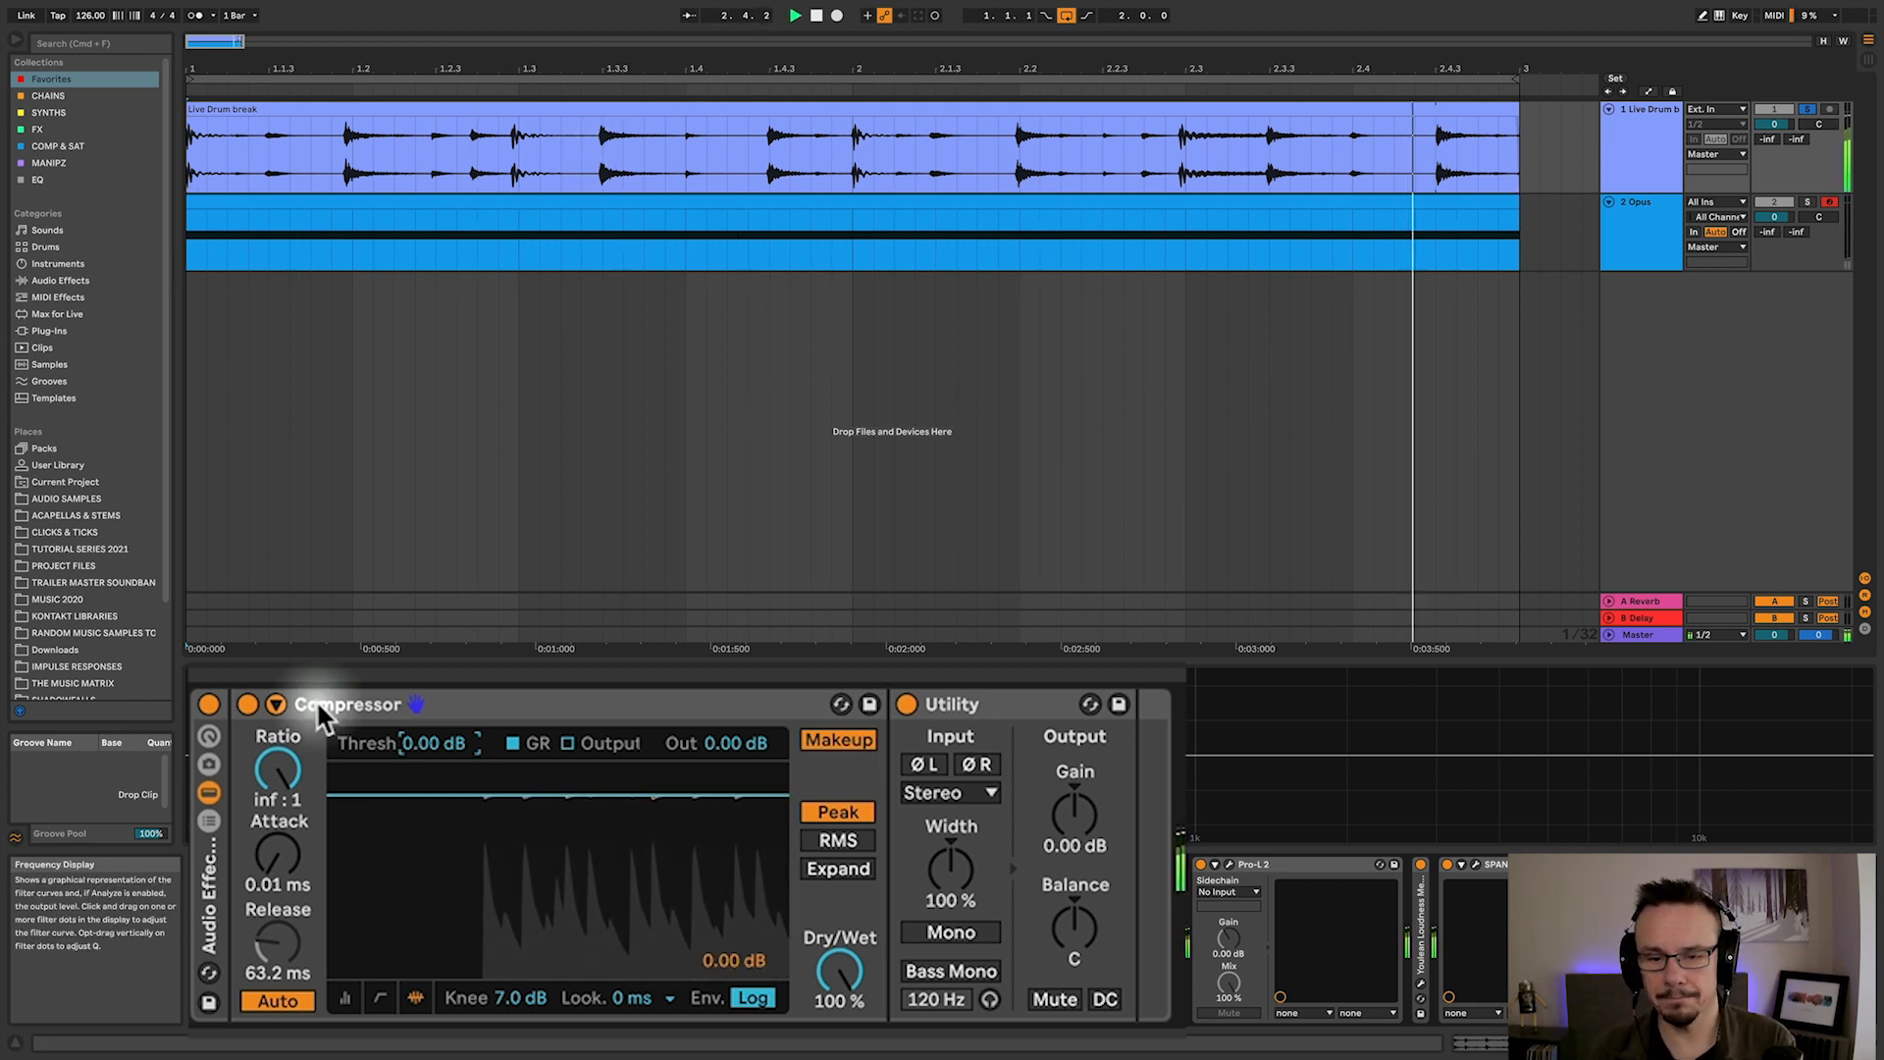
{"action": "key", "text": "space"}
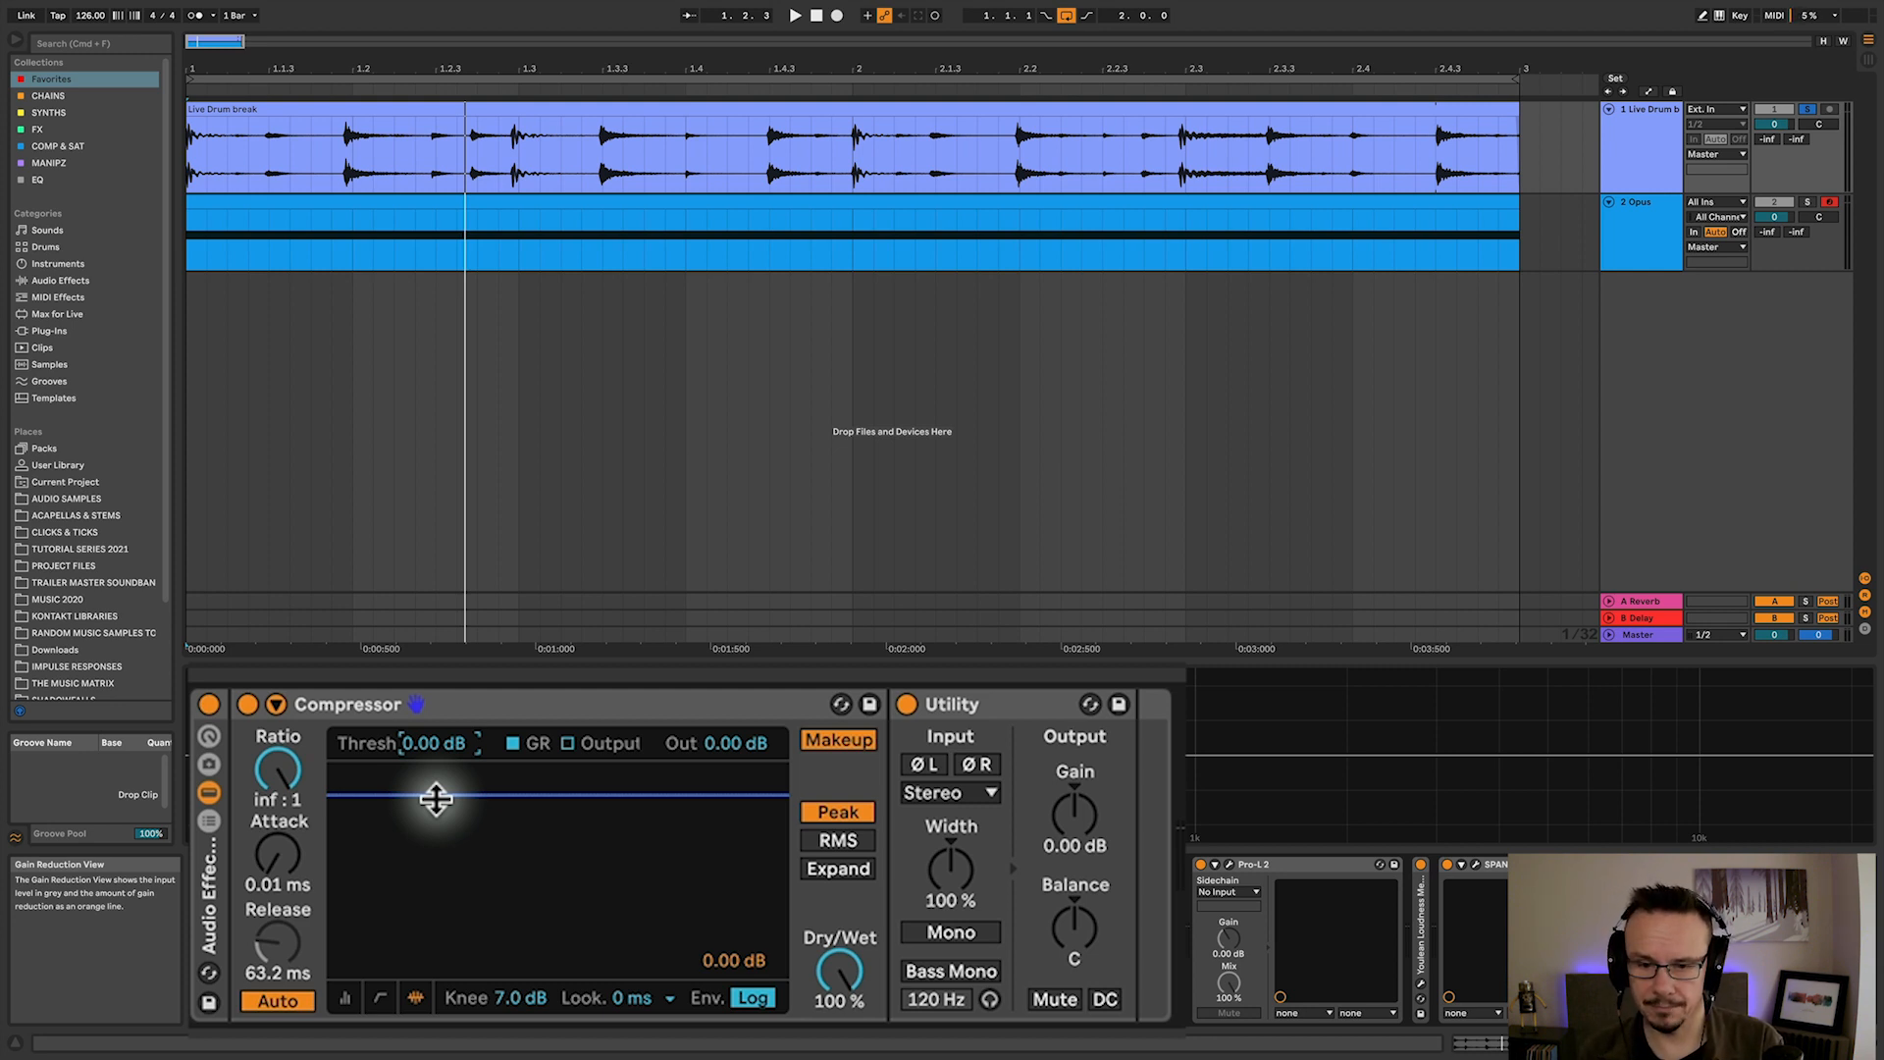
Lower the compressor's threshold to about -27.8 dB while the drum loop plays
{"action": "key", "text": "space"}
{"action": "left_click_drag", "start_coordinate": [436, 798], "coordinate": [435, 922]}
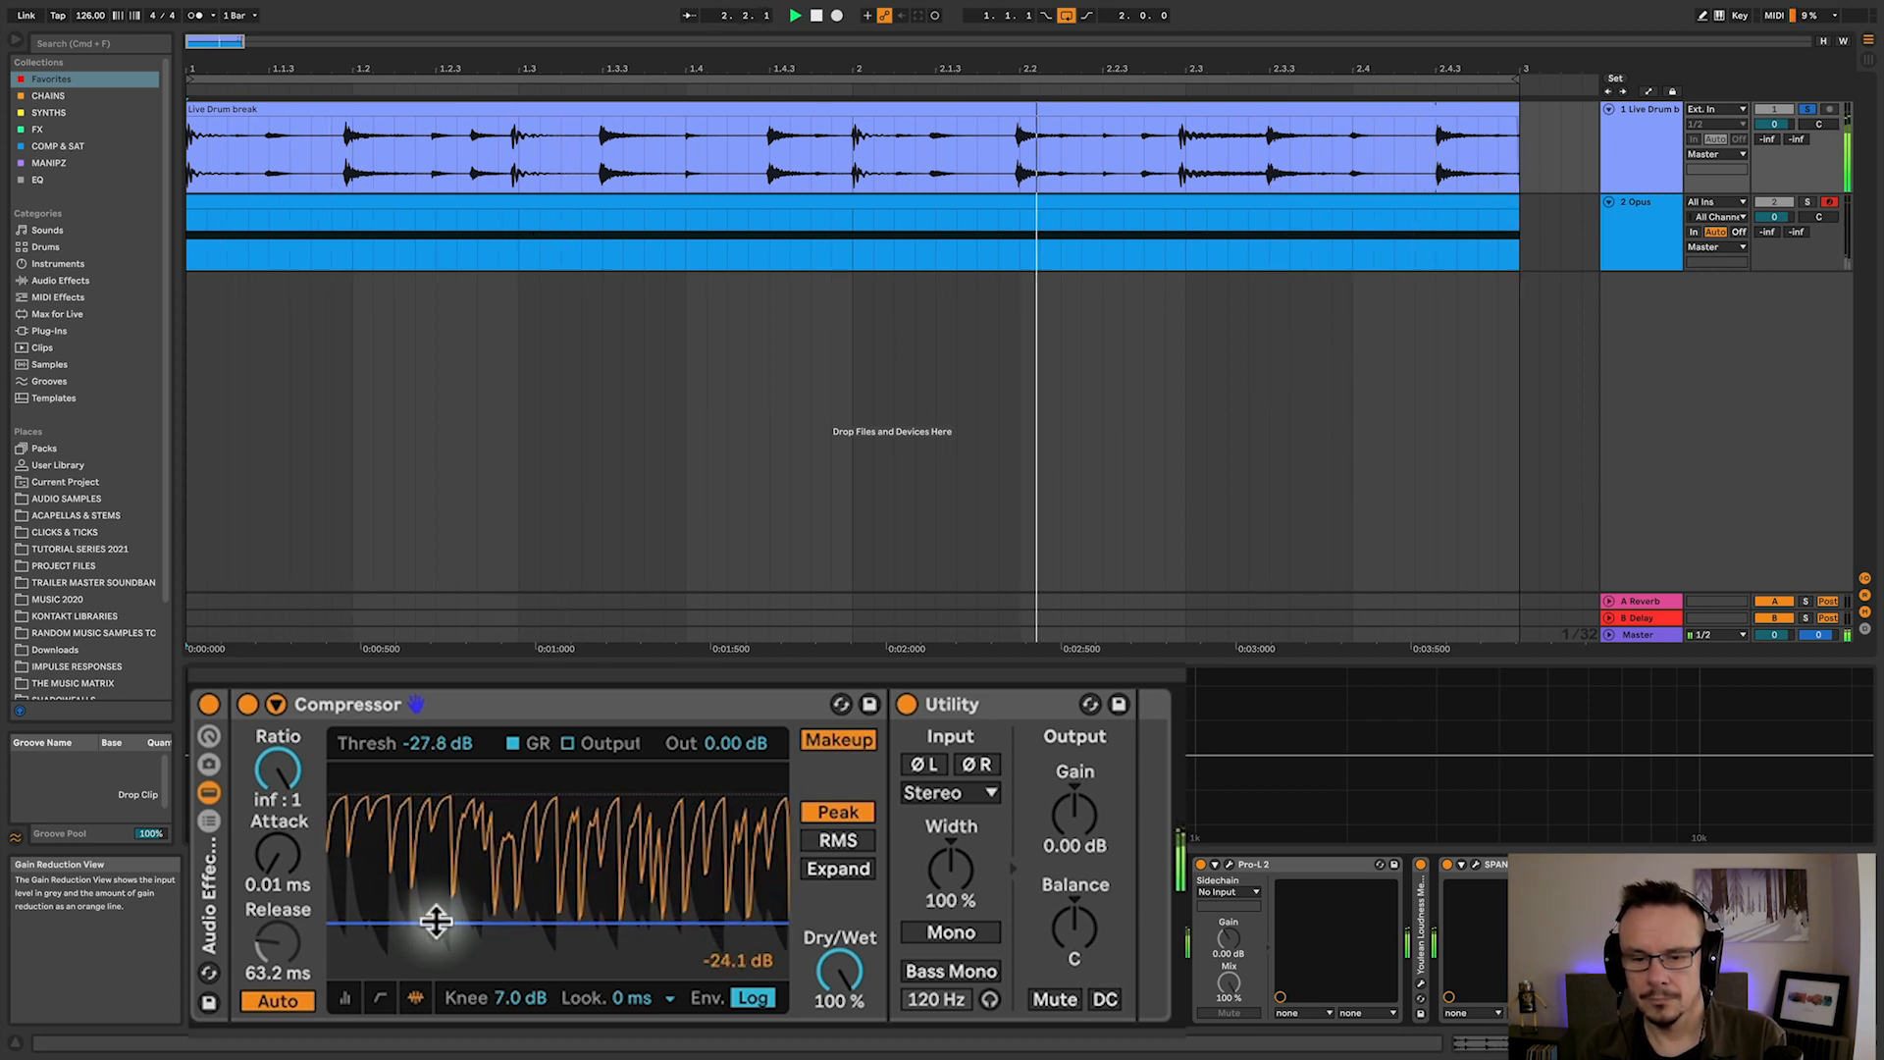
{"action": "key", "text": "space"}
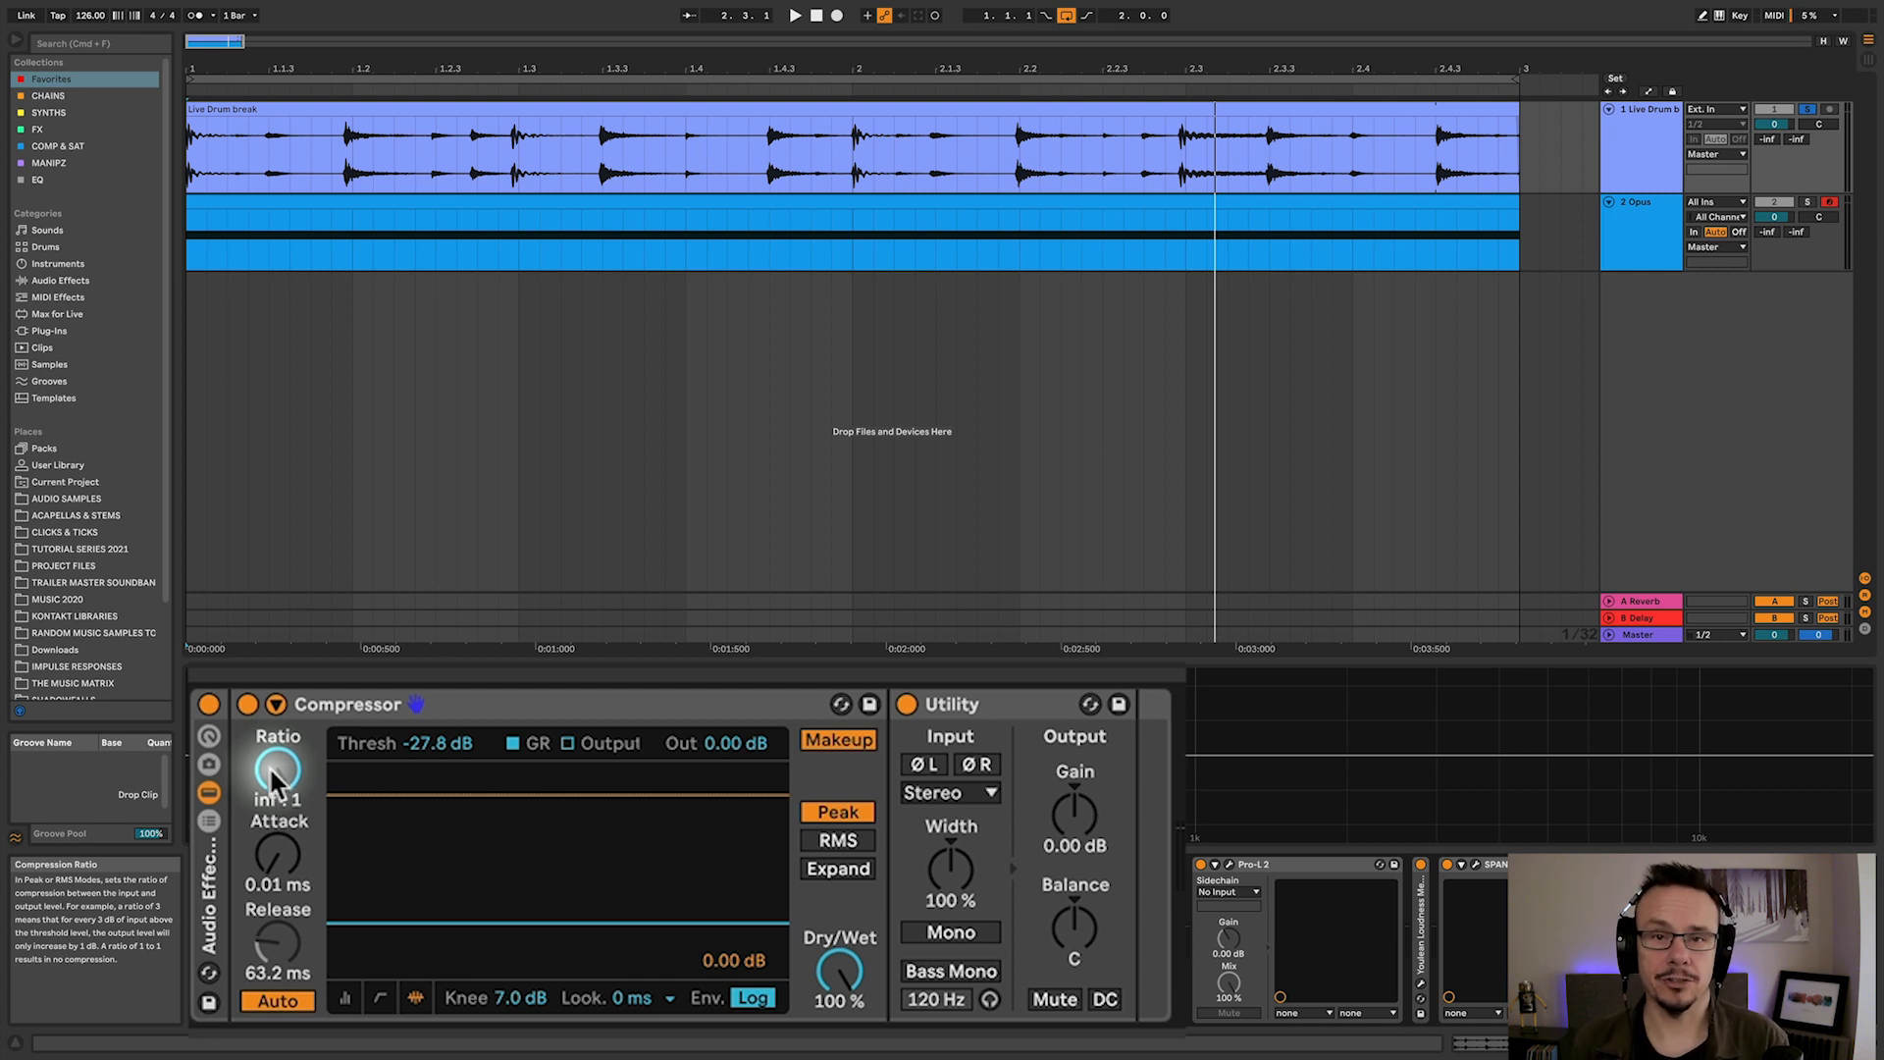
Set the compressor's ratio to 1.00 : 1 and its threshold to about -10.6 dB, and audition the loop
{"action": "left_click_drag", "start_coordinate": [273, 782], "coordinate": [273, 932]}
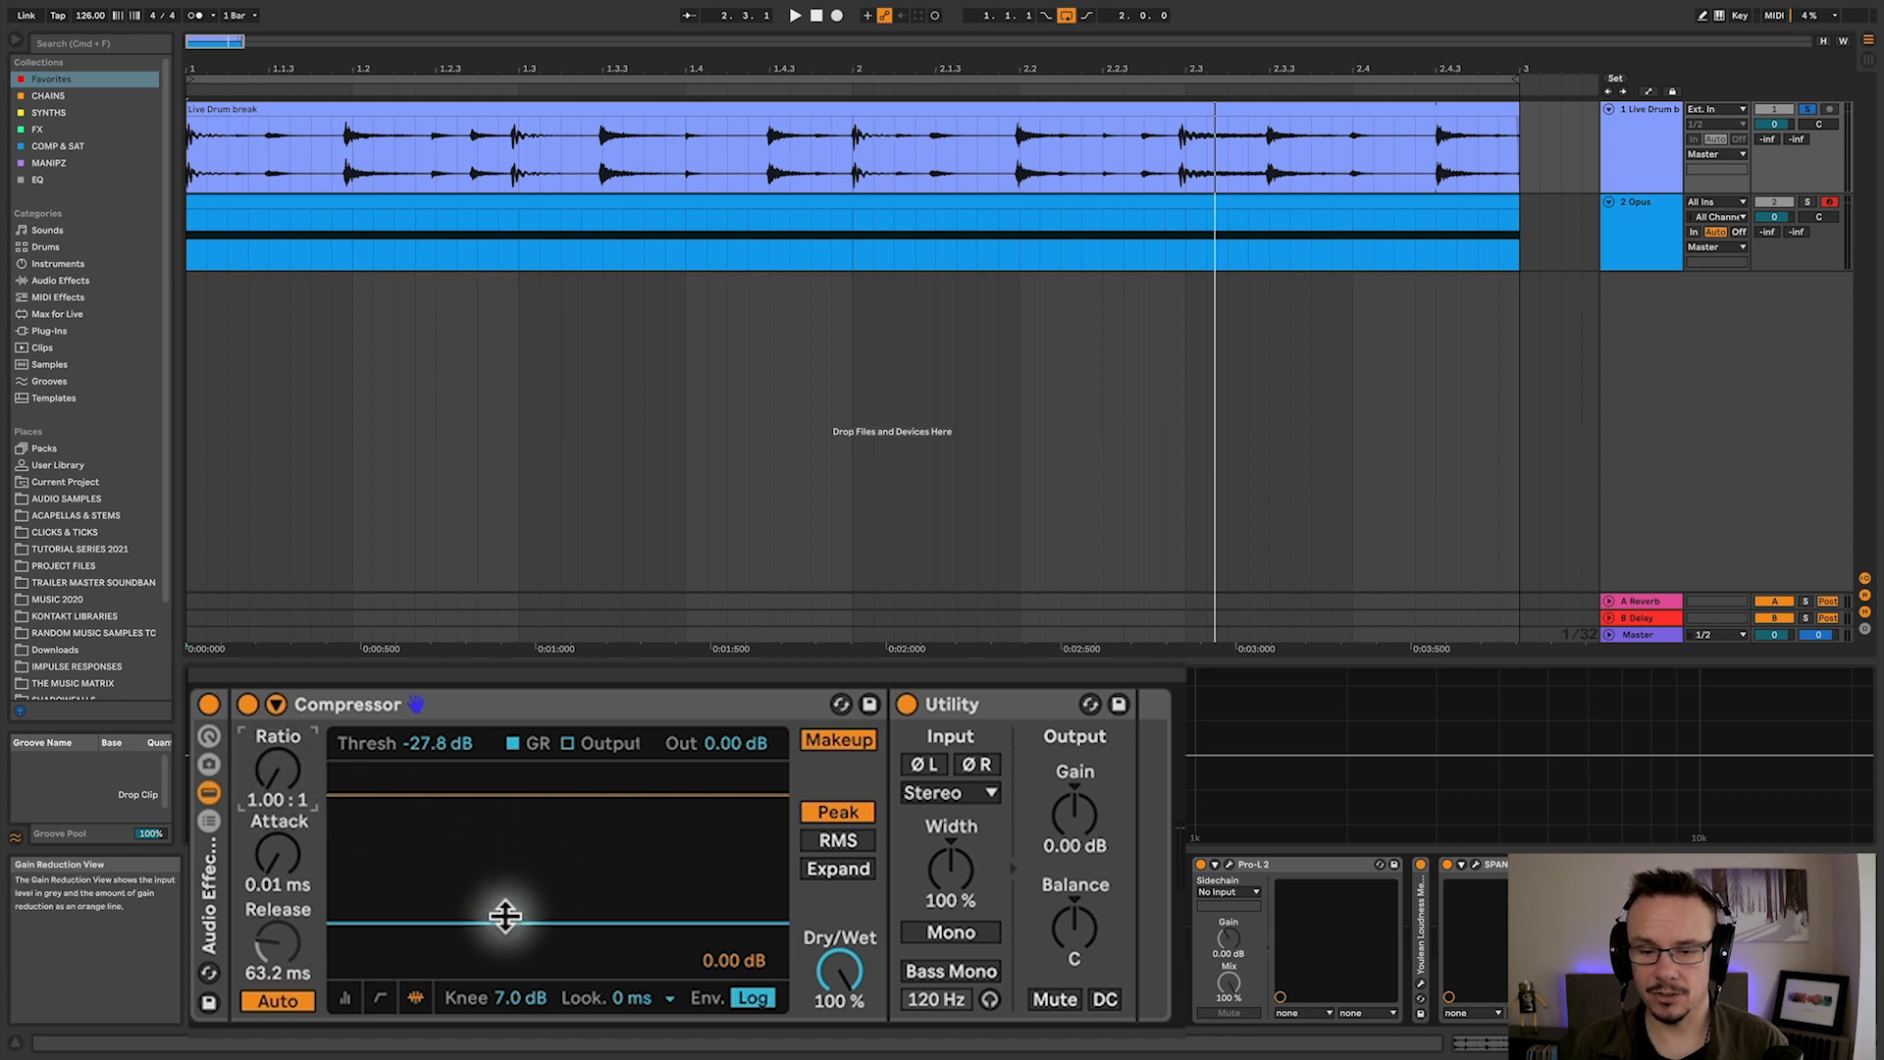
{"action": "left_click_drag", "start_coordinate": [505, 916], "coordinate": [502, 850]}
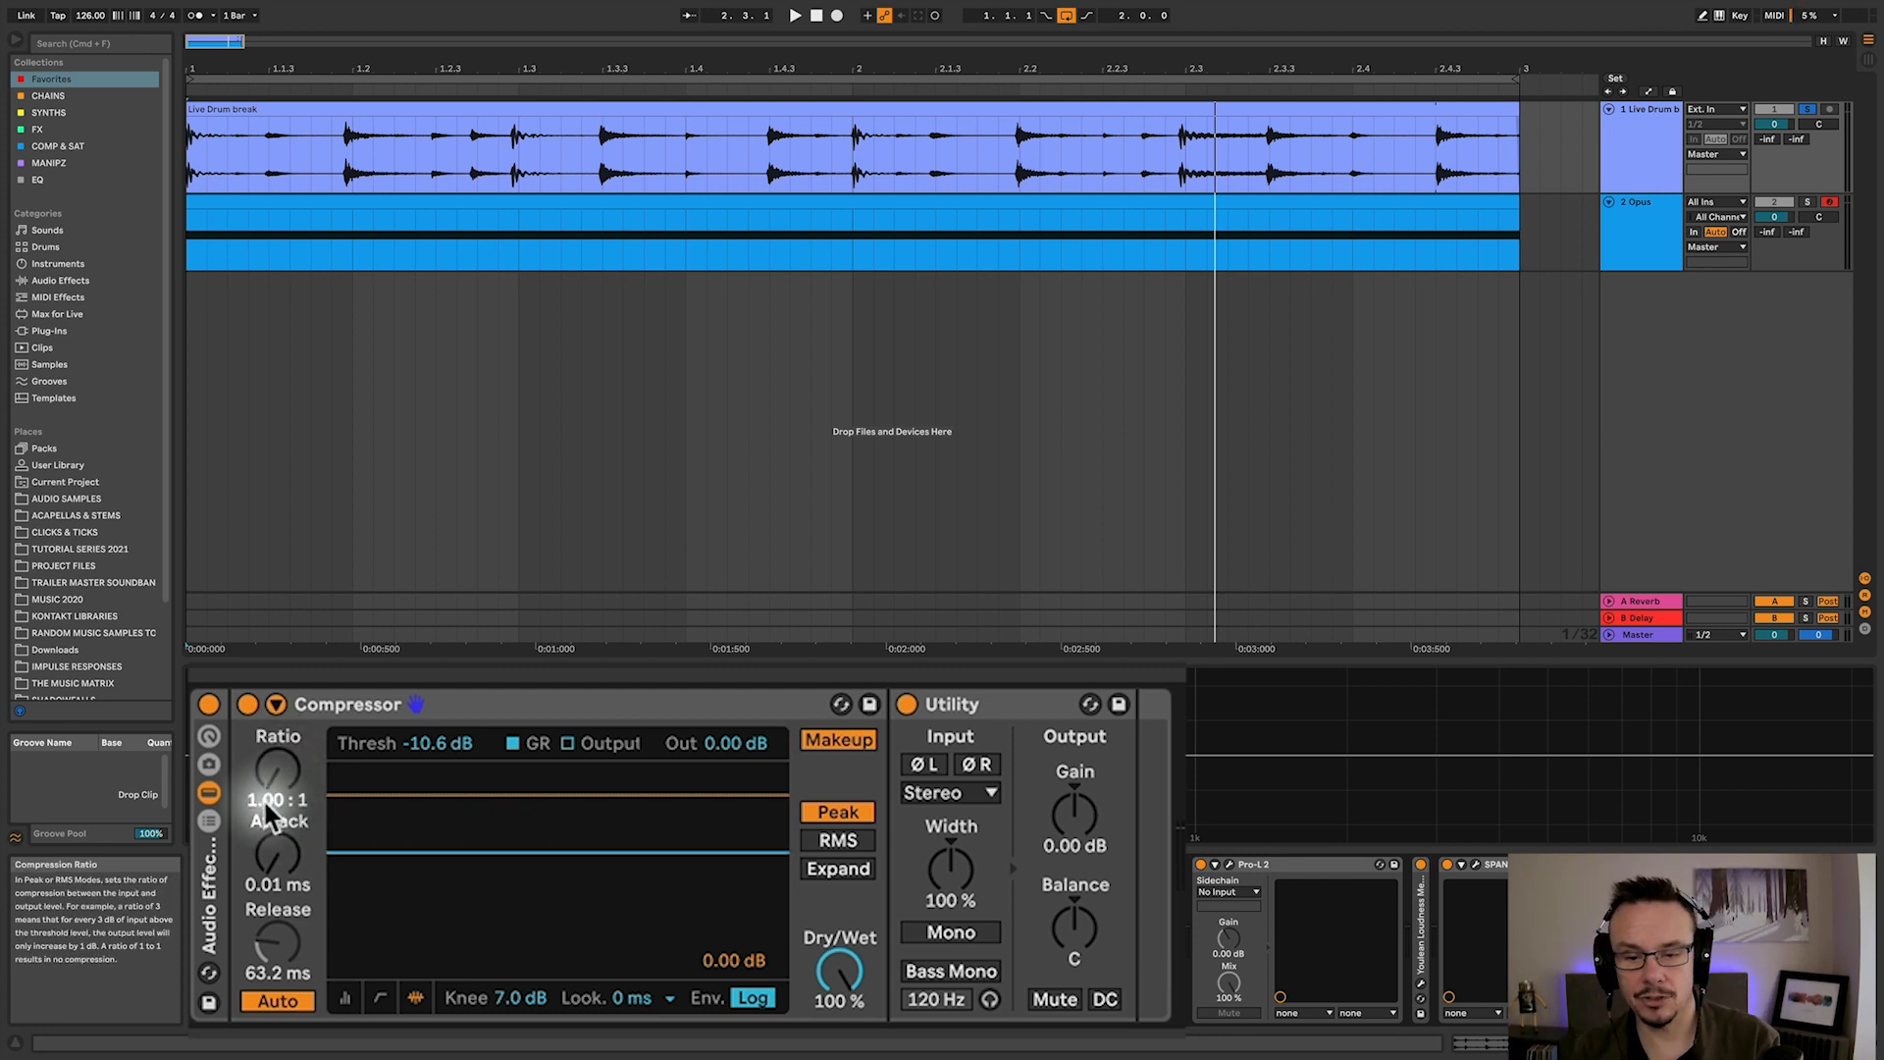
{"action": "key", "text": "space"}
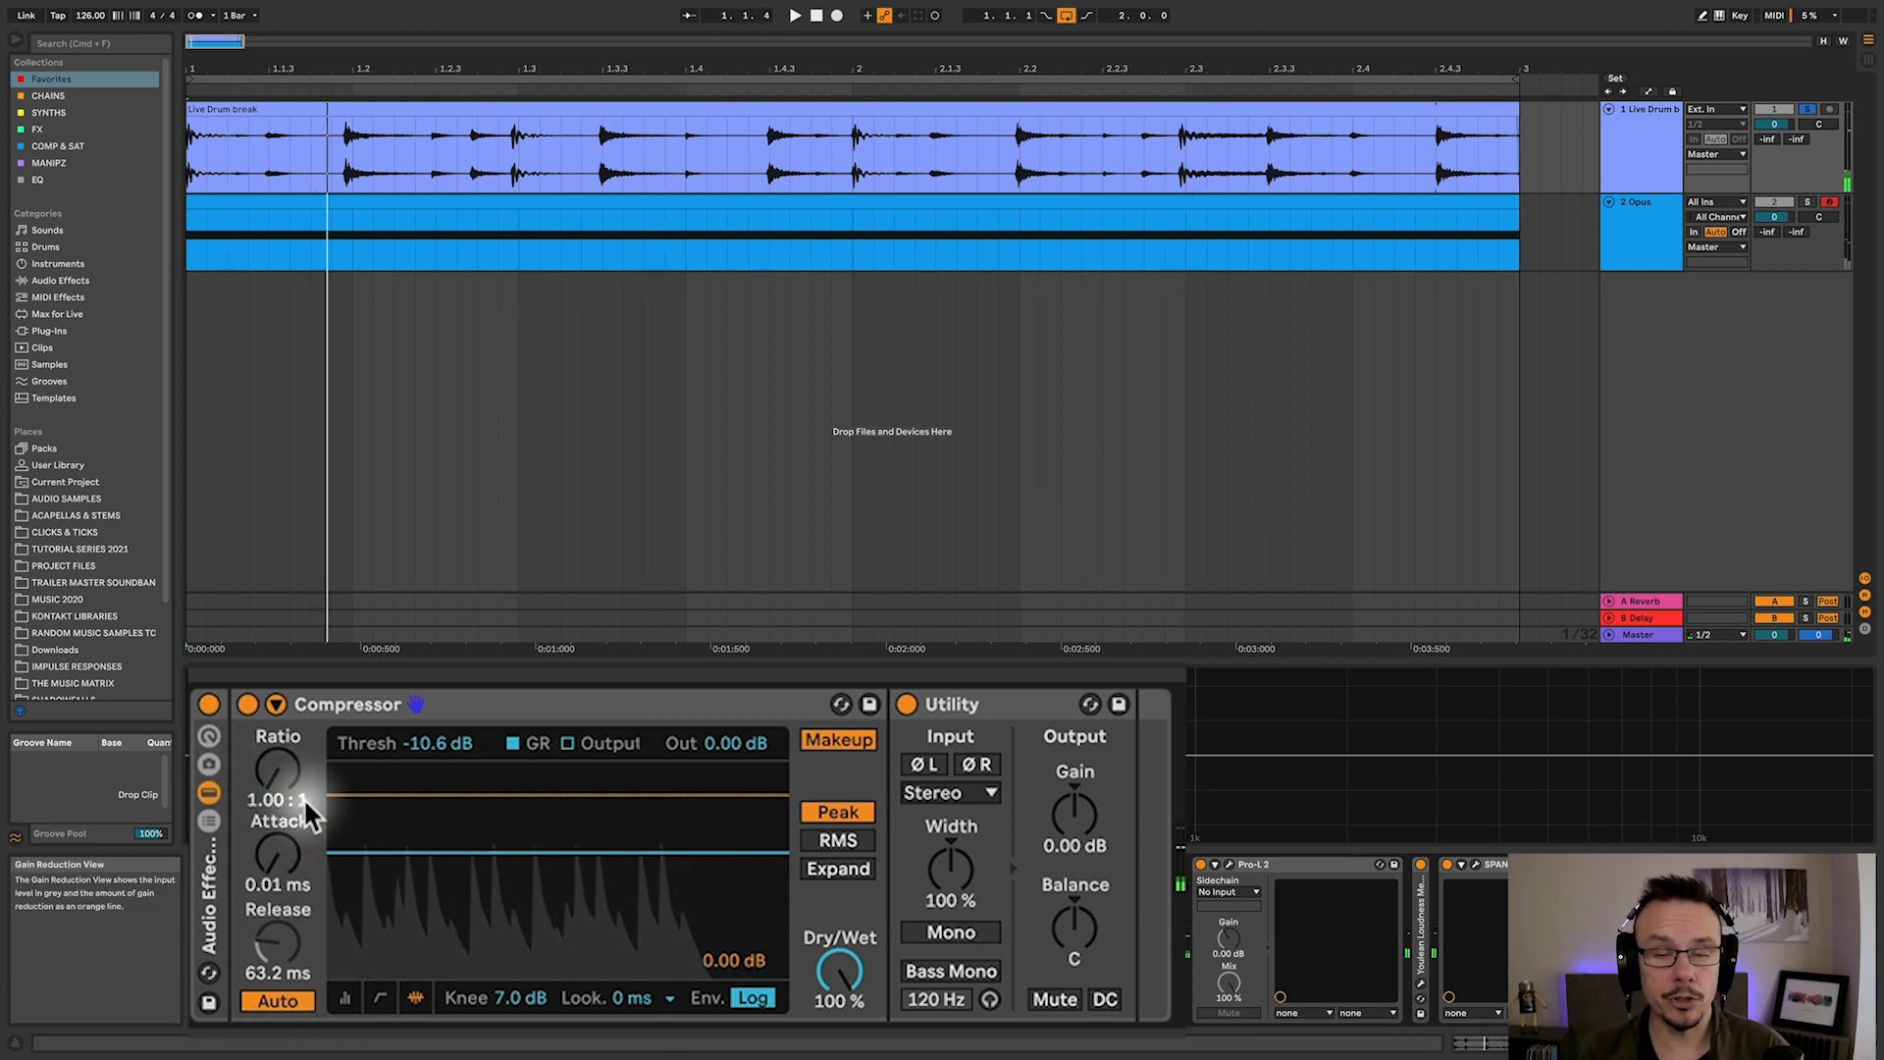
Raise the compressor's ratio to inf : 1 while the loop plays and lower its threshold to about -16.4 dB
{"action": "key", "text": "space"}
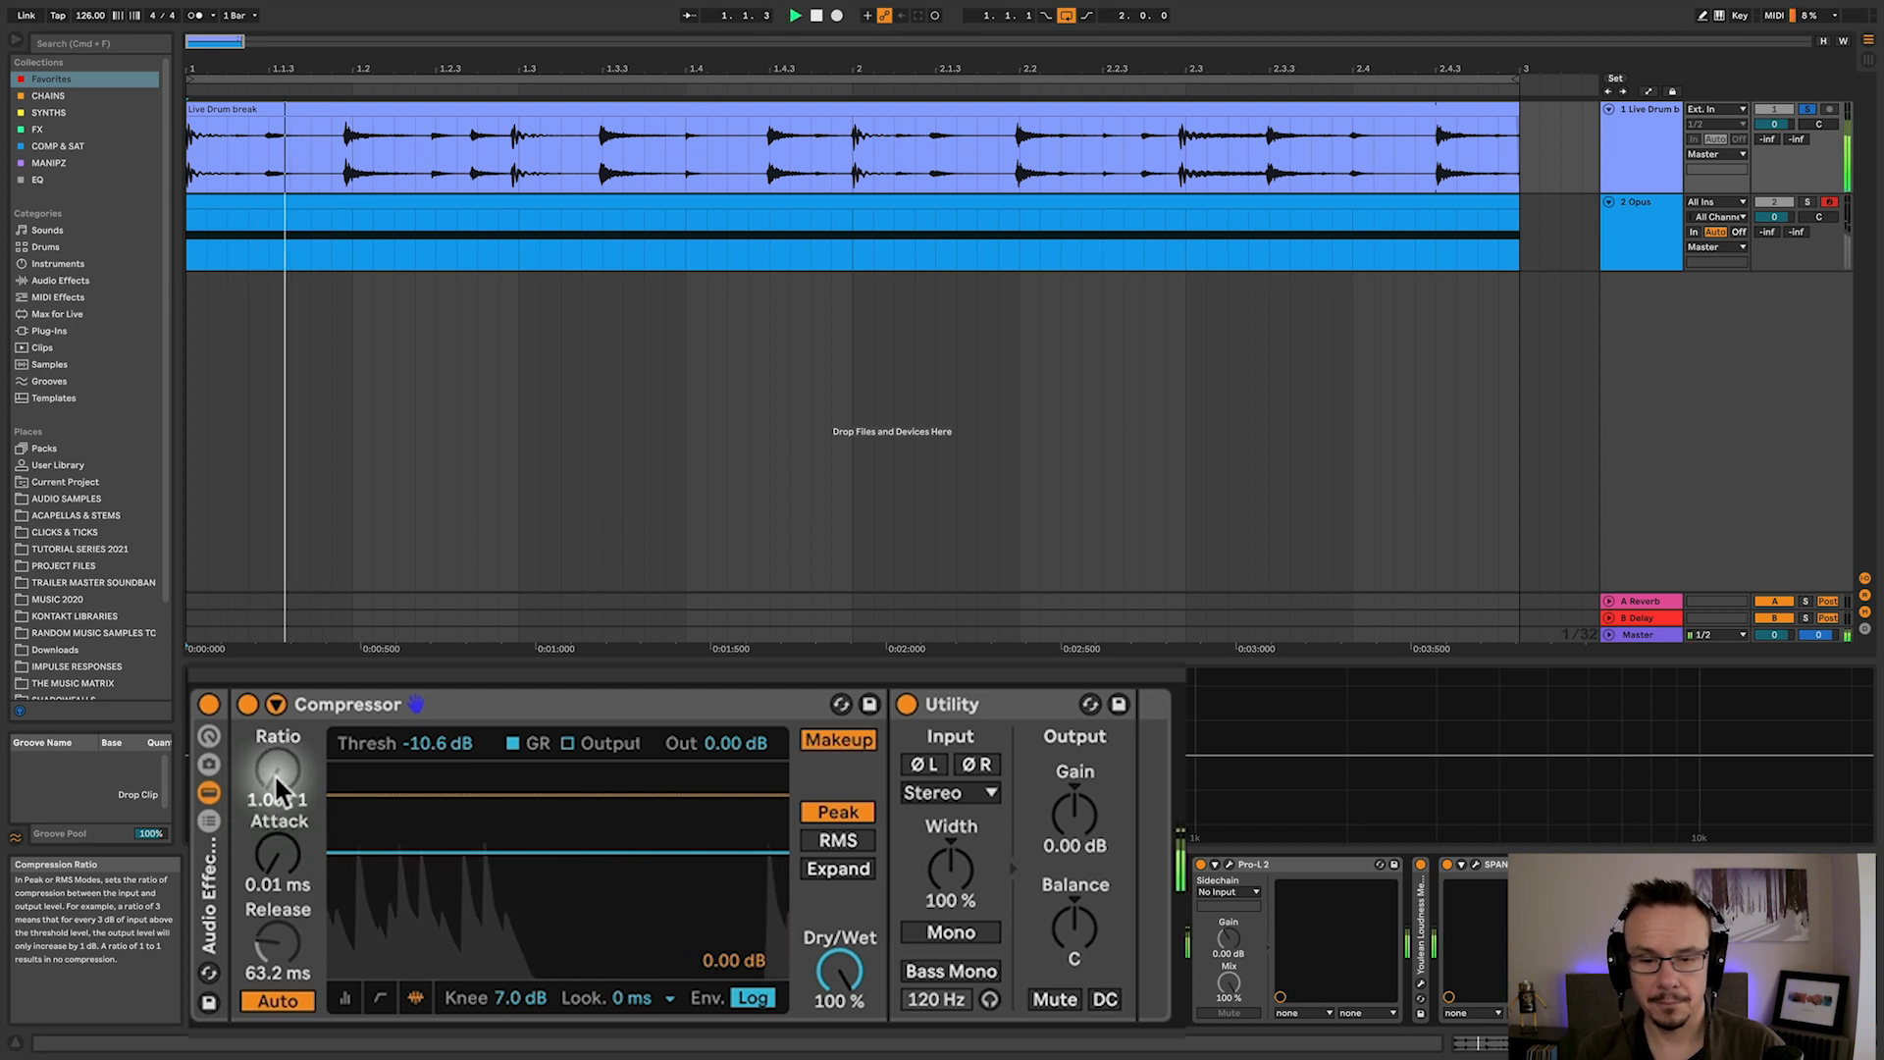
{"action": "left_click_drag", "start_coordinate": [274, 773], "coordinate": [274, 657]}
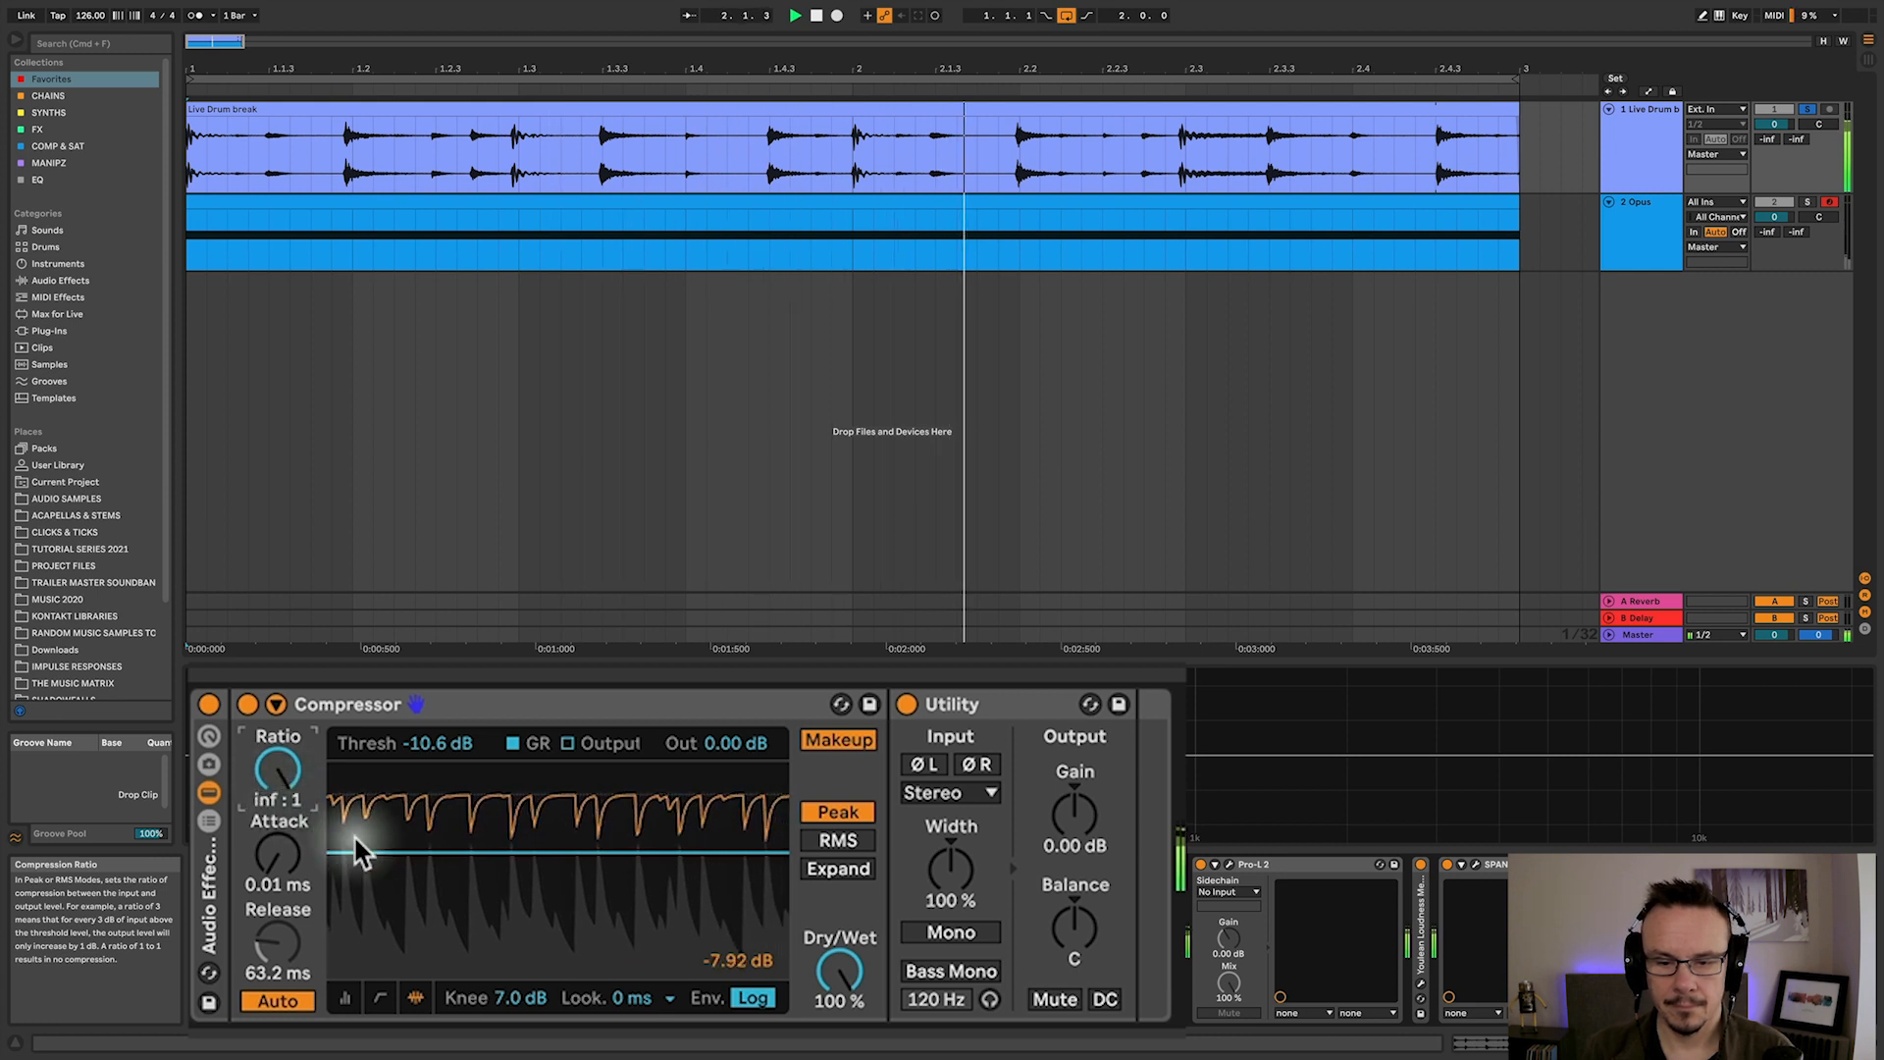
{"action": "key", "text": "space"}
{"action": "left_click_drag", "start_coordinate": [457, 852], "coordinate": [457, 883]}
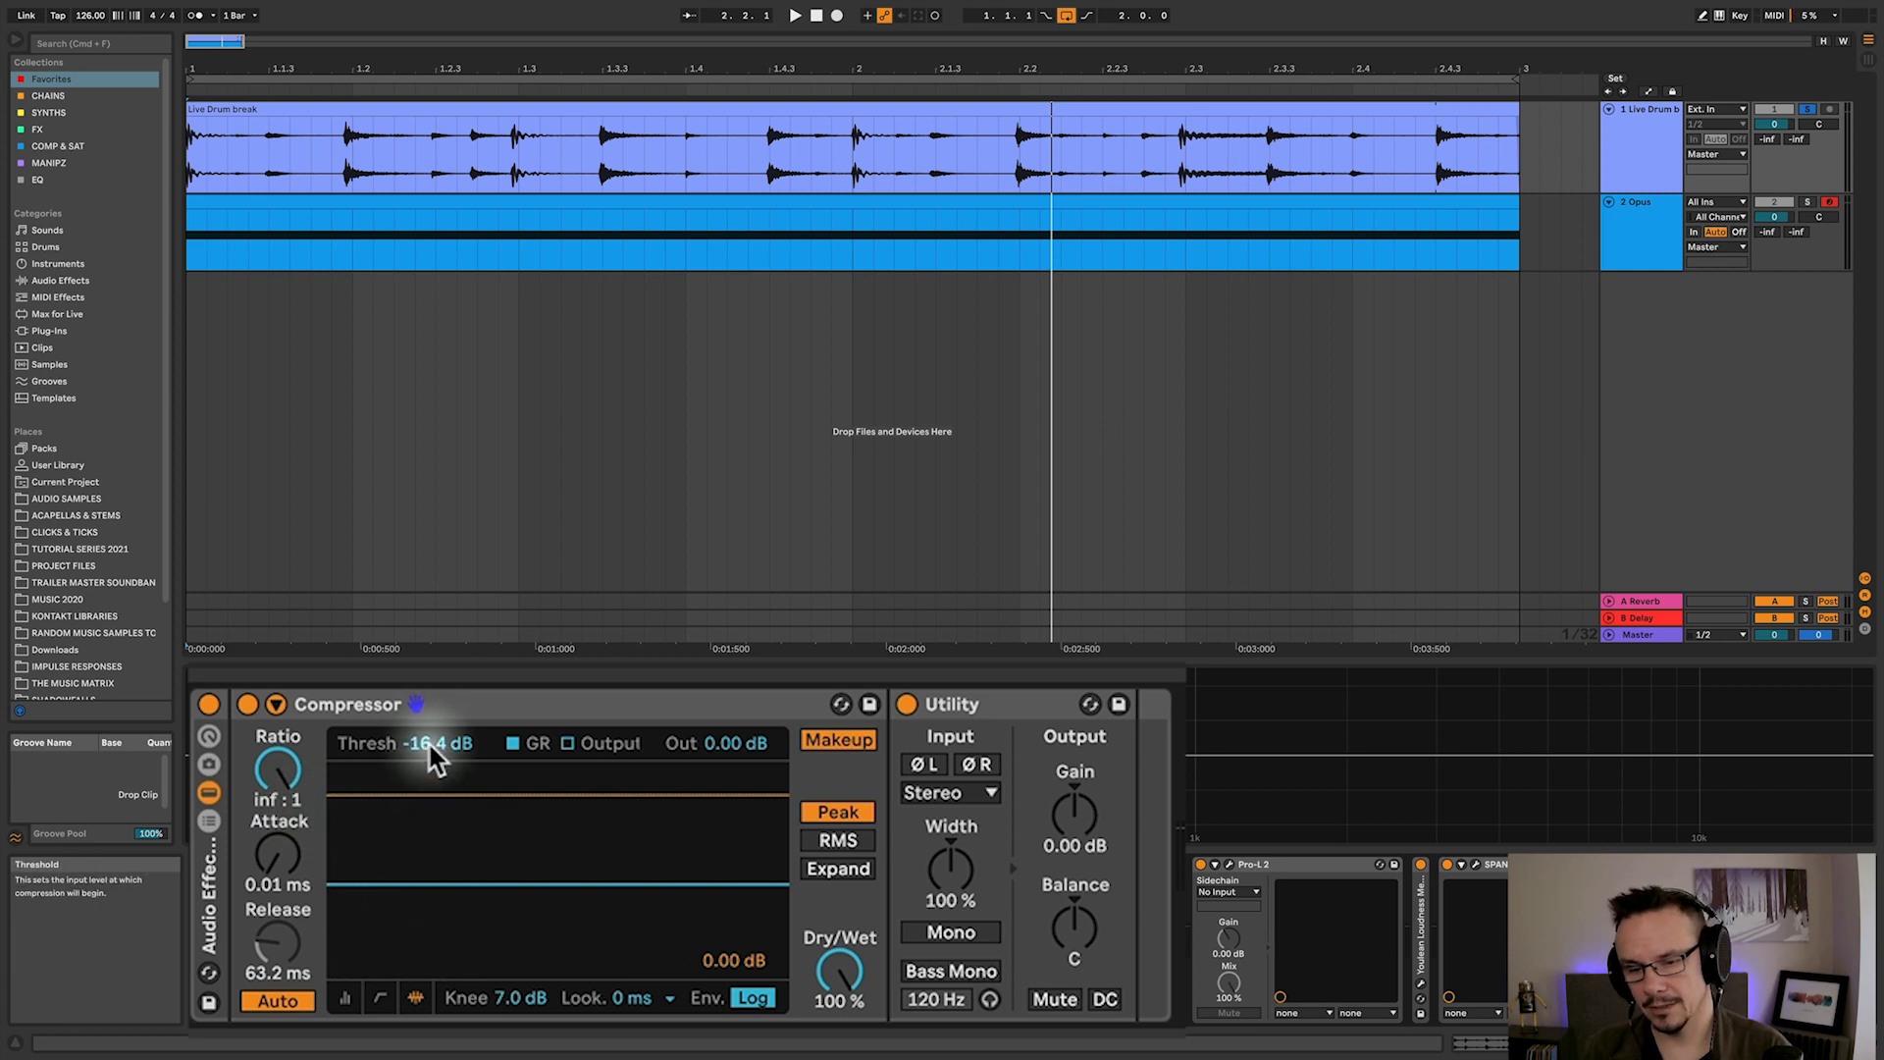
{"action": "key", "text": "space"}
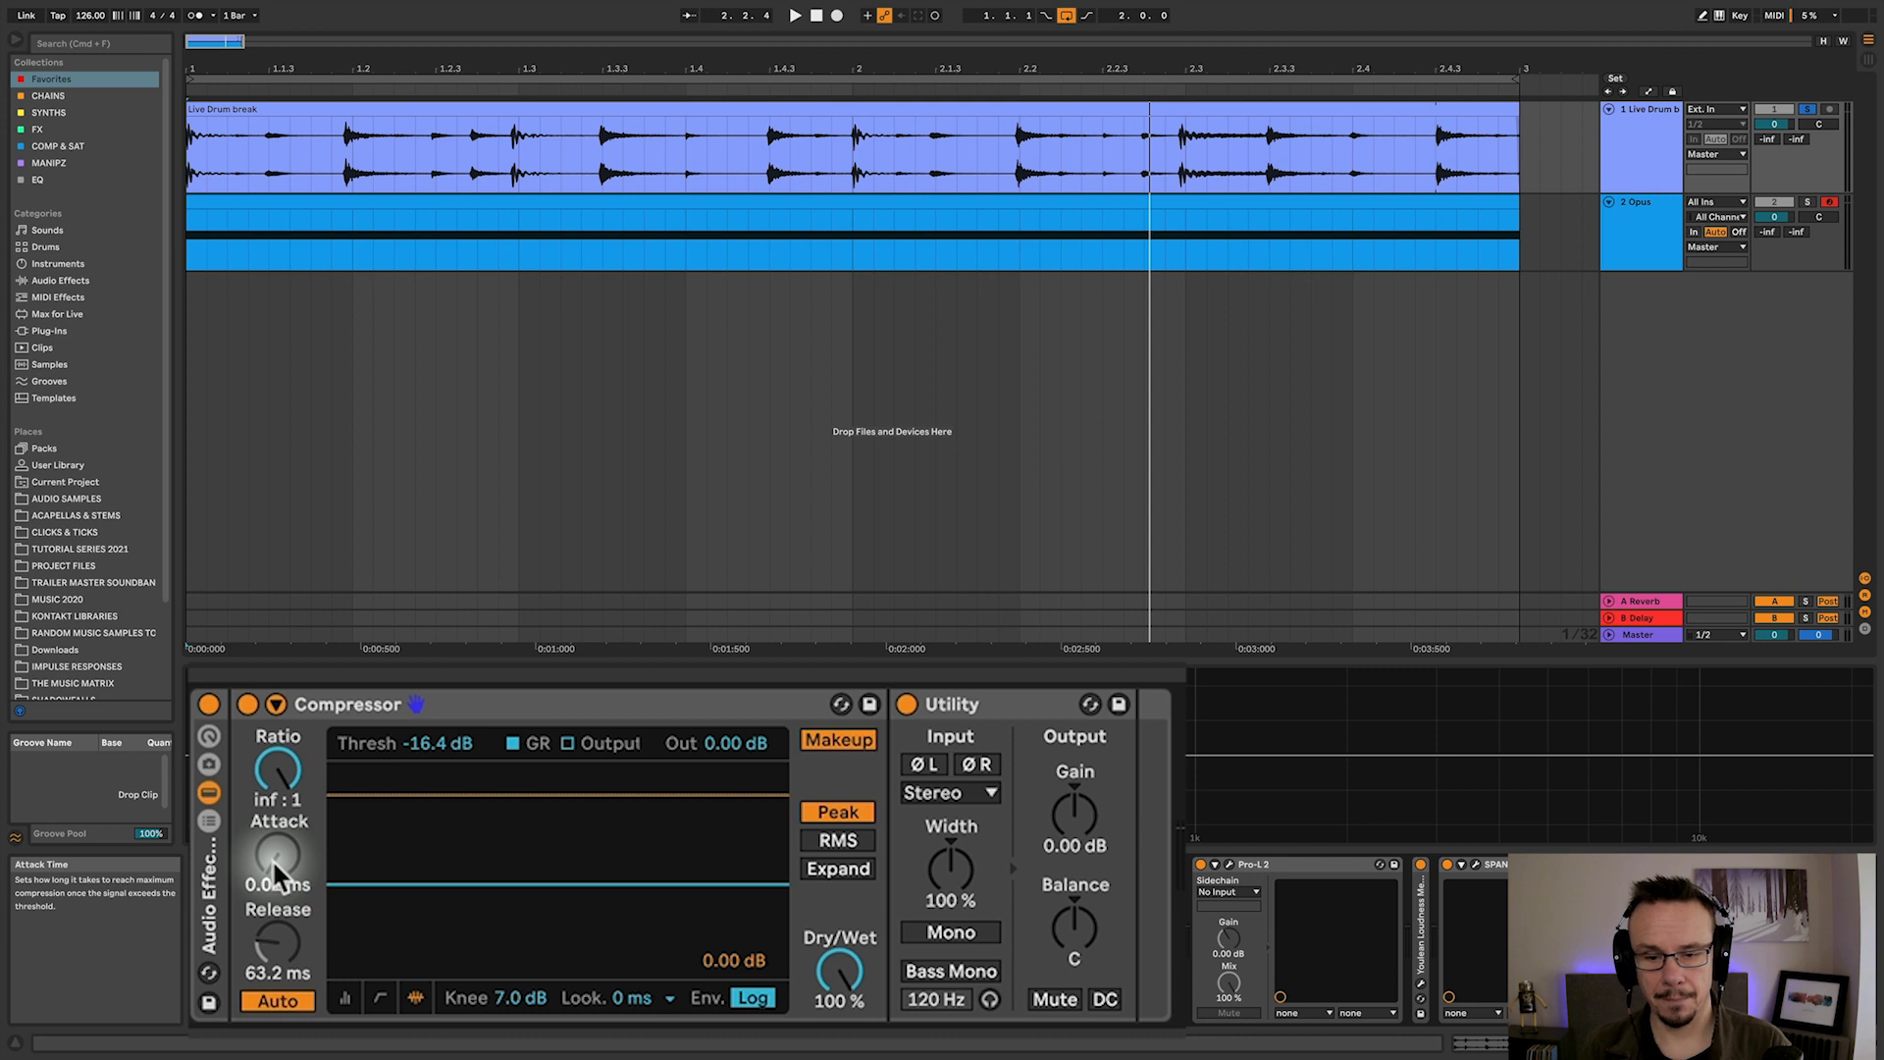
Sweep the compressor's attack time during playback, set it to about 13.6 ms and audition the loop
{"action": "left_click_drag", "start_coordinate": [273, 858], "coordinate": [273, 839]}
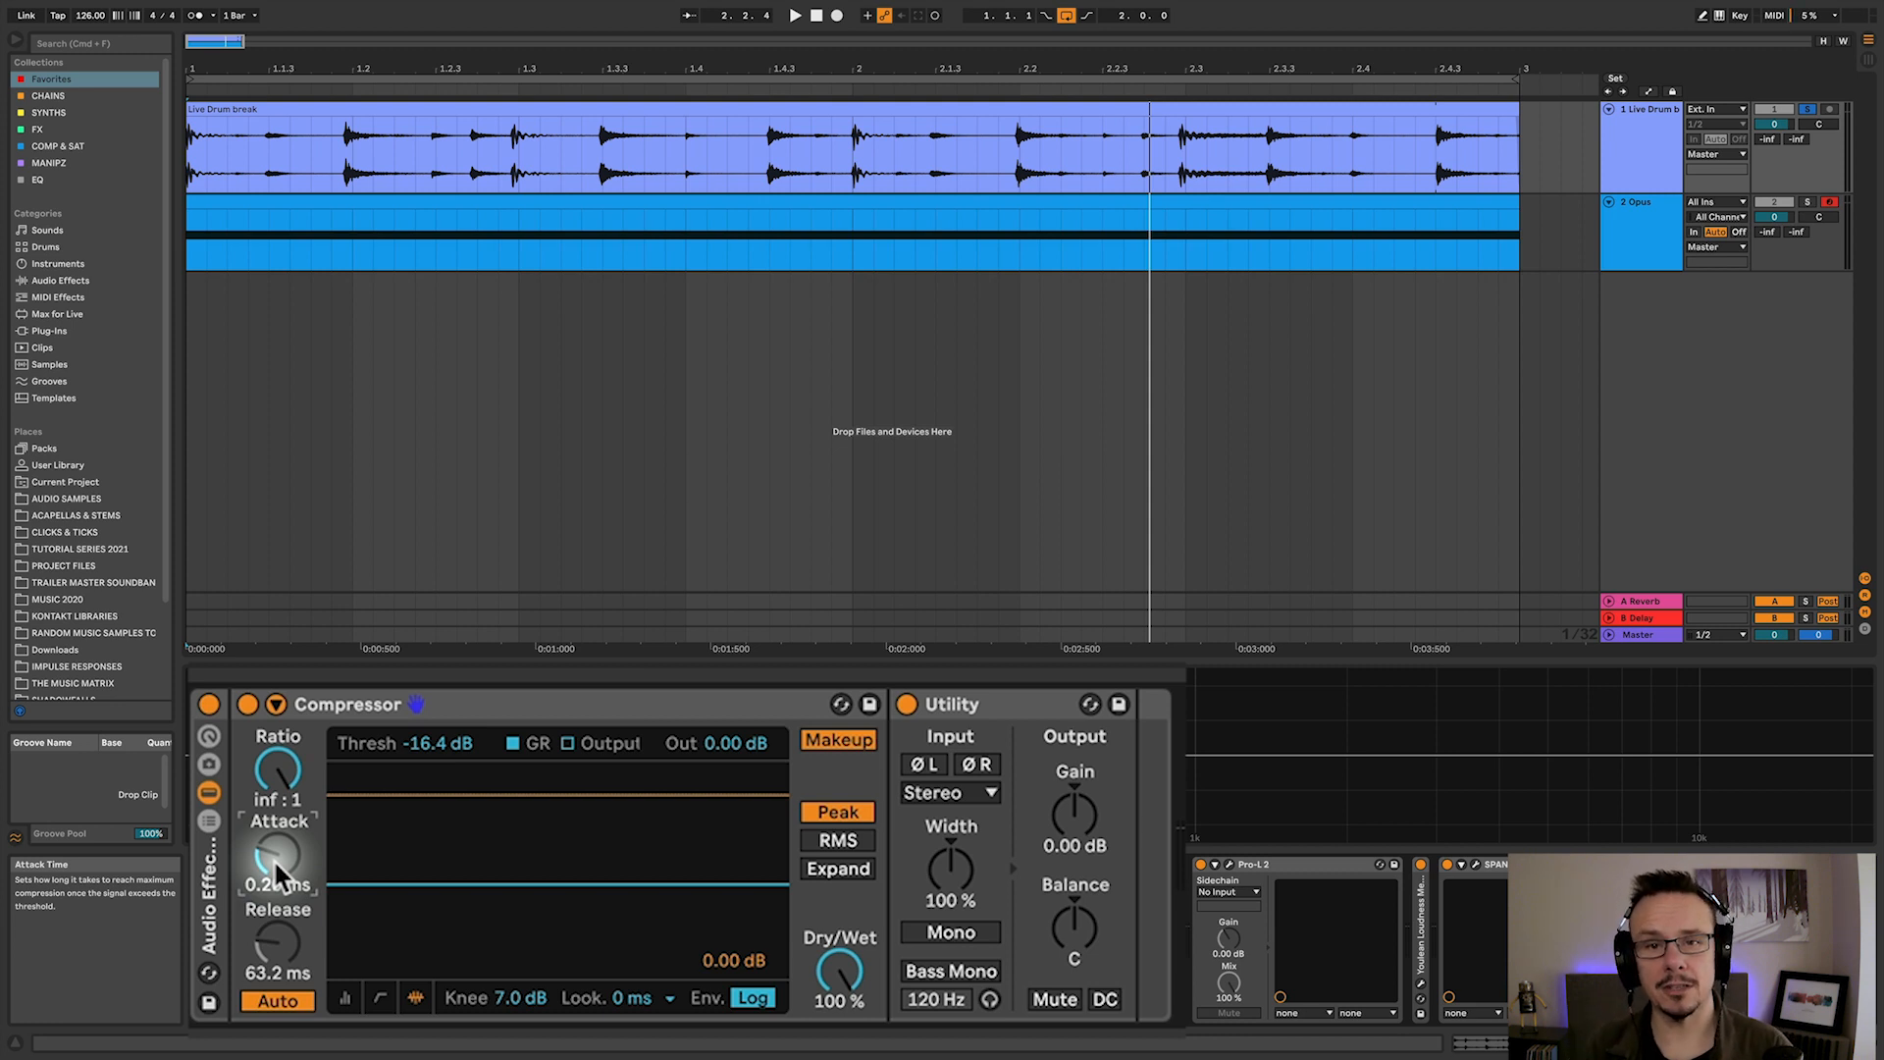
{"action": "key", "text": "space"}
{"action": "left_click_drag", "start_coordinate": [272, 850], "coordinate": [273, 777]}
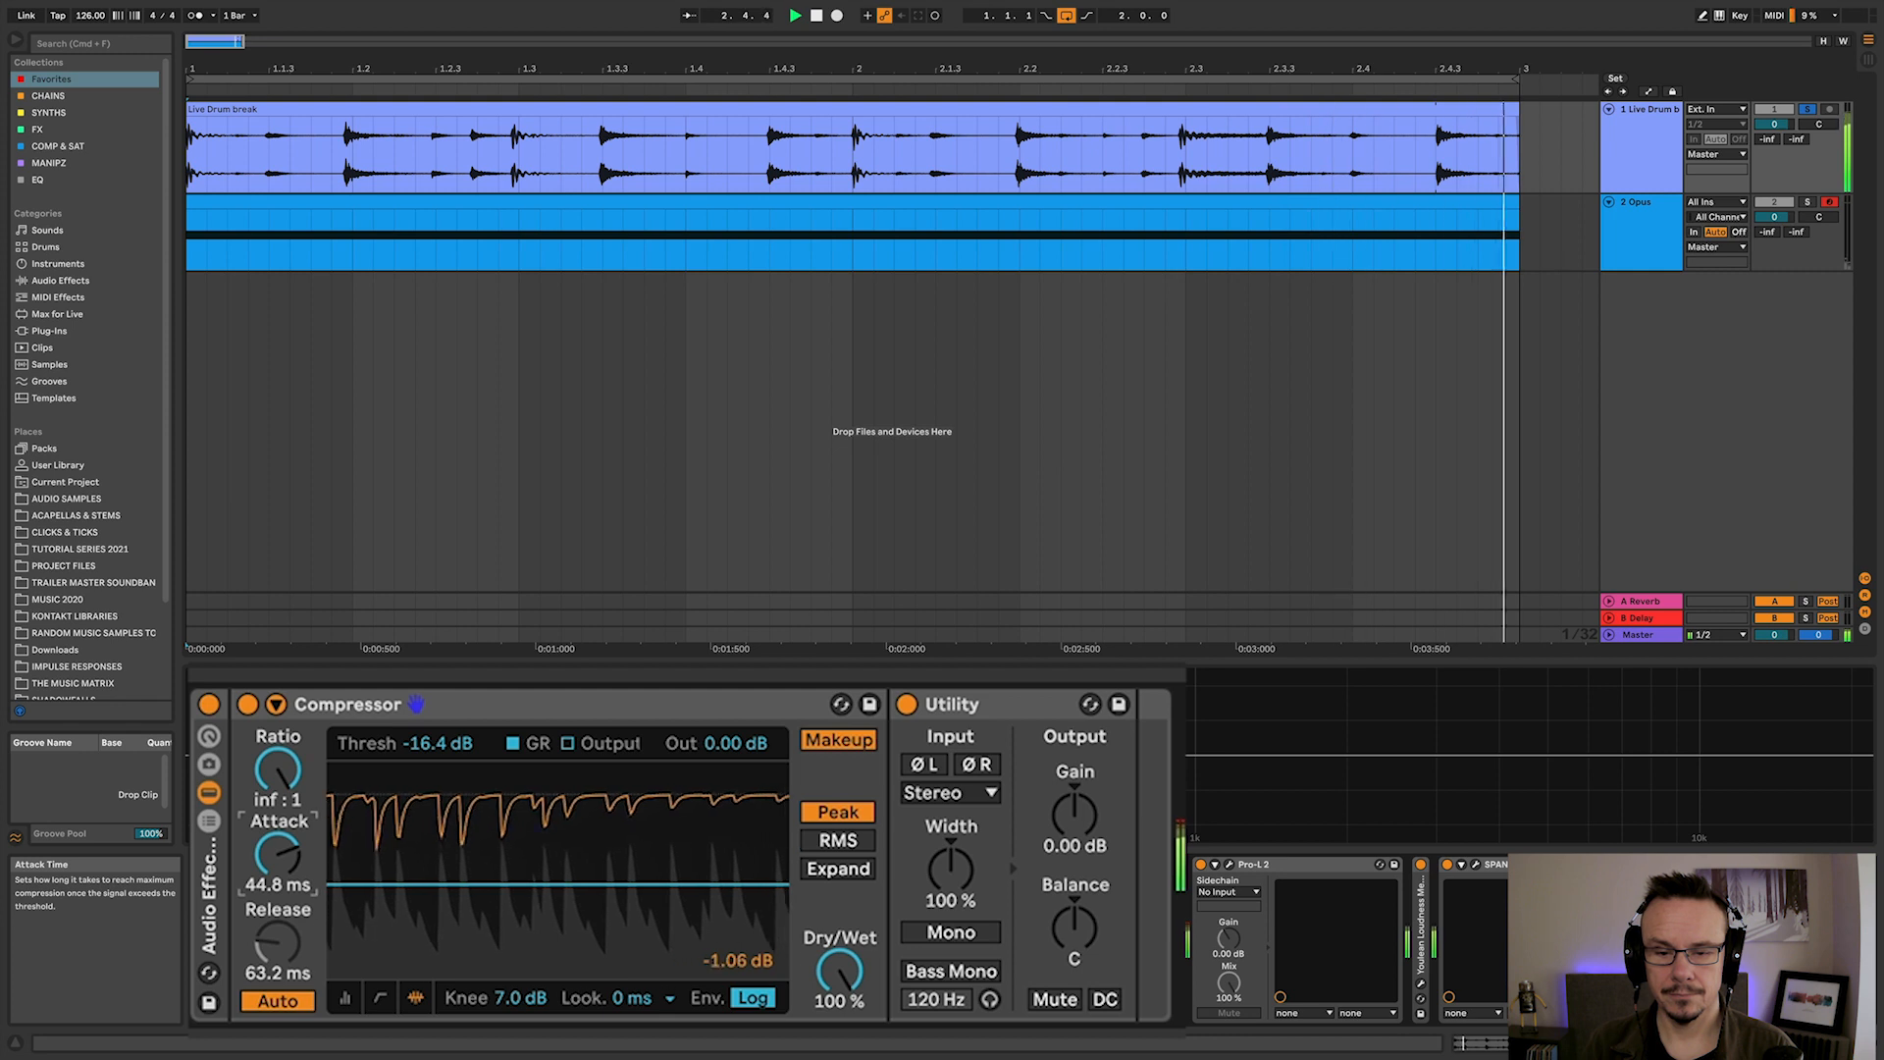
{"action": "left_click_drag", "start_coordinate": [277, 852], "coordinate": [278, 898]}
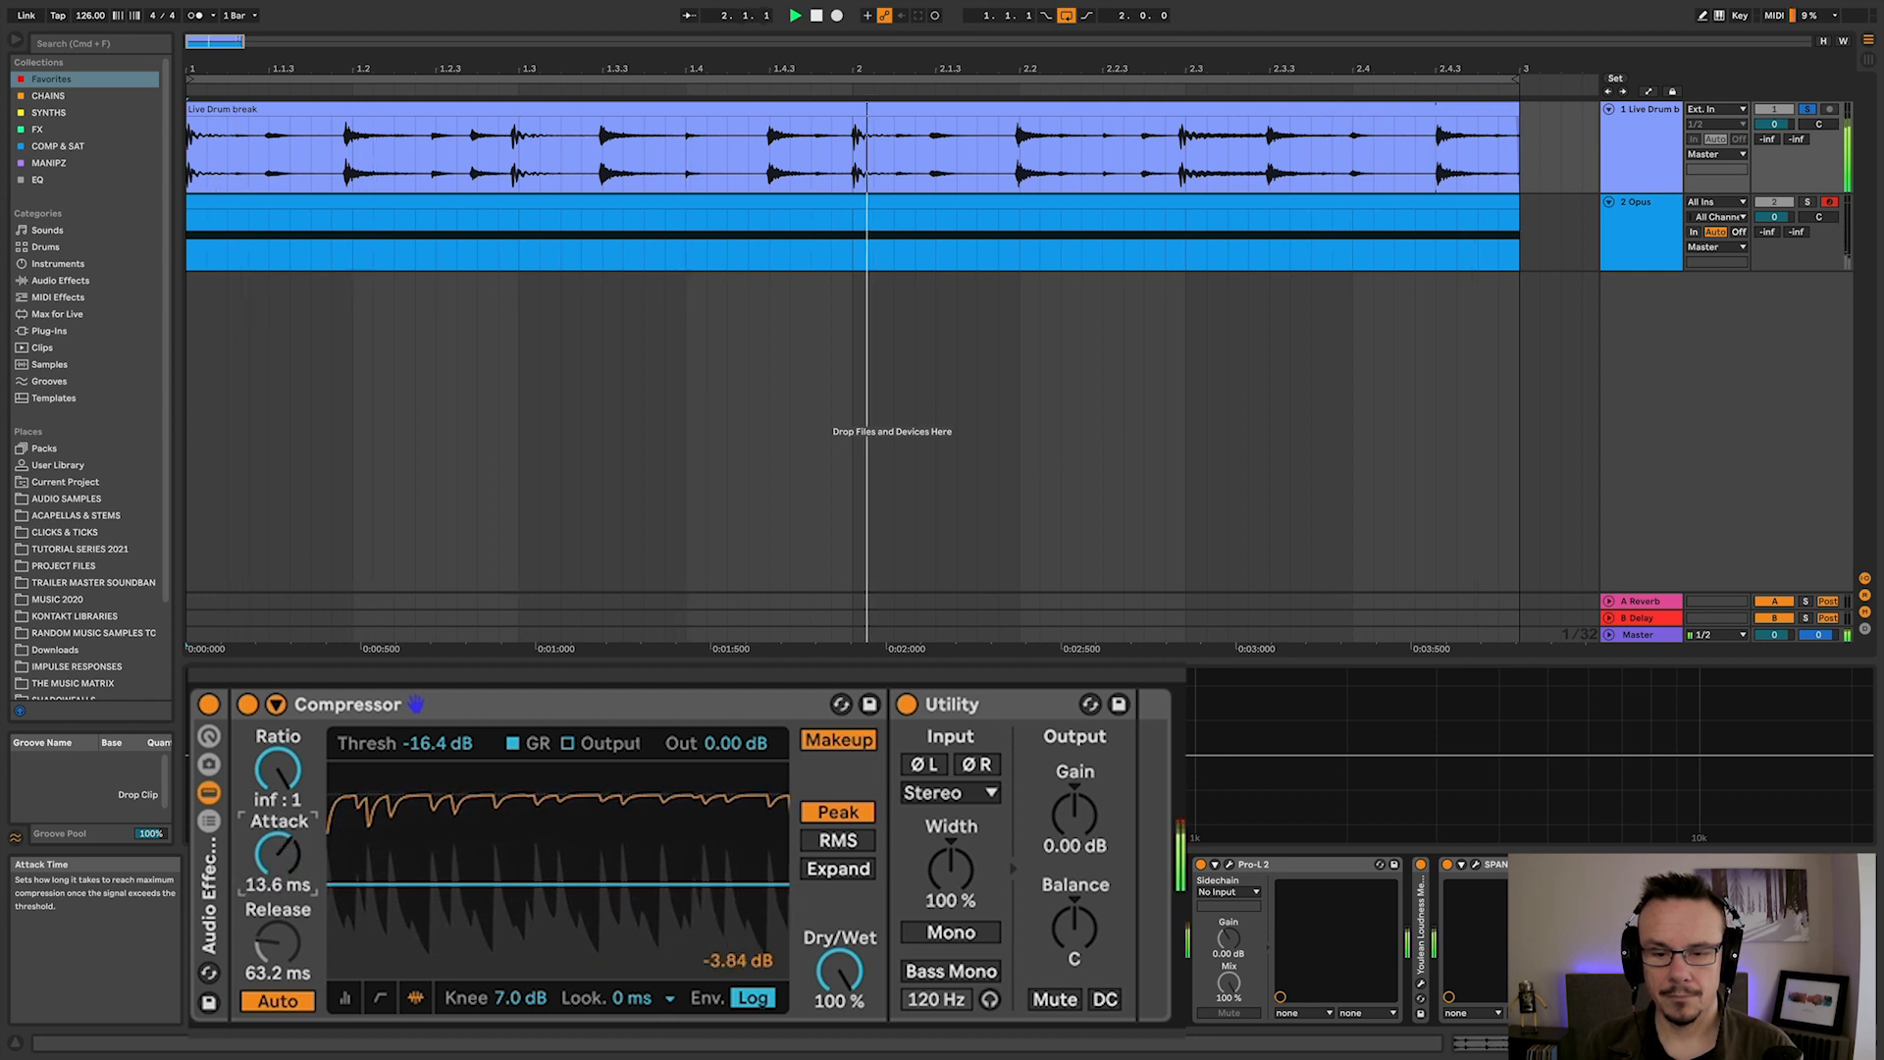
{"action": "key", "text": "space"}
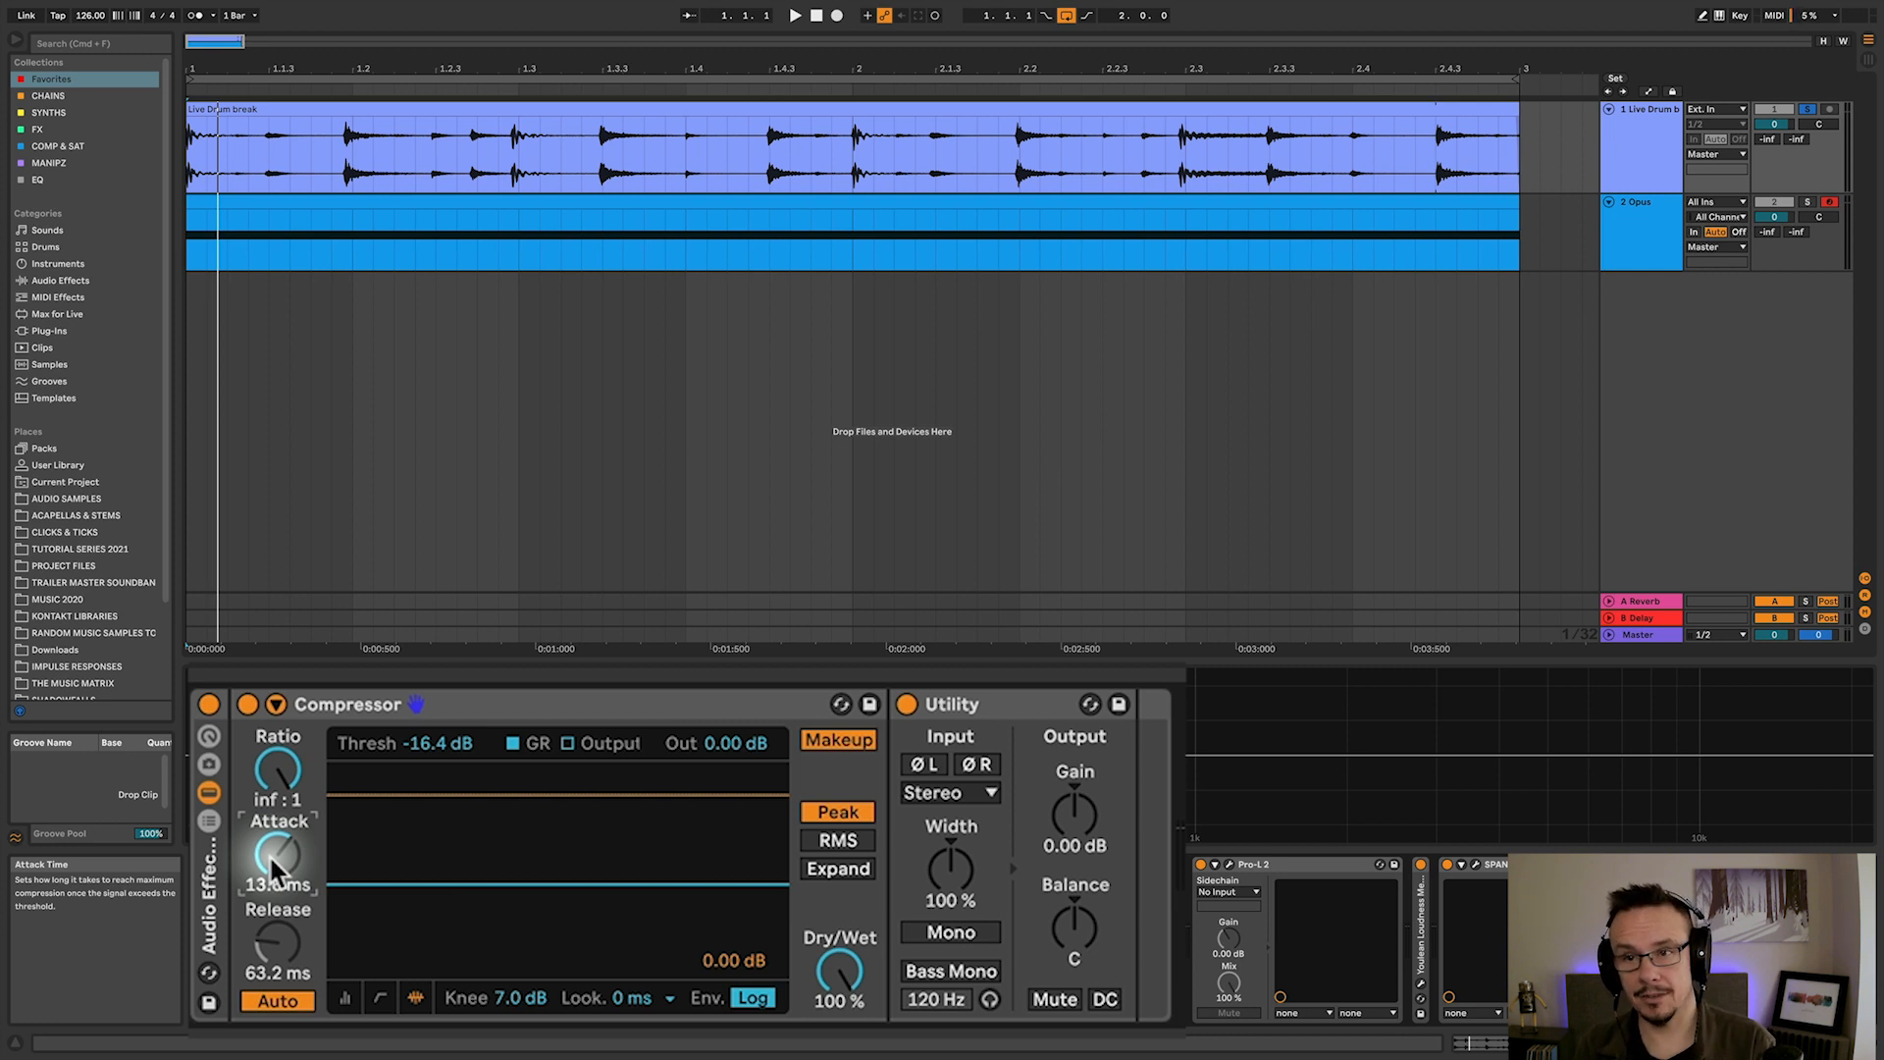
{"action": "key", "text": "space"}
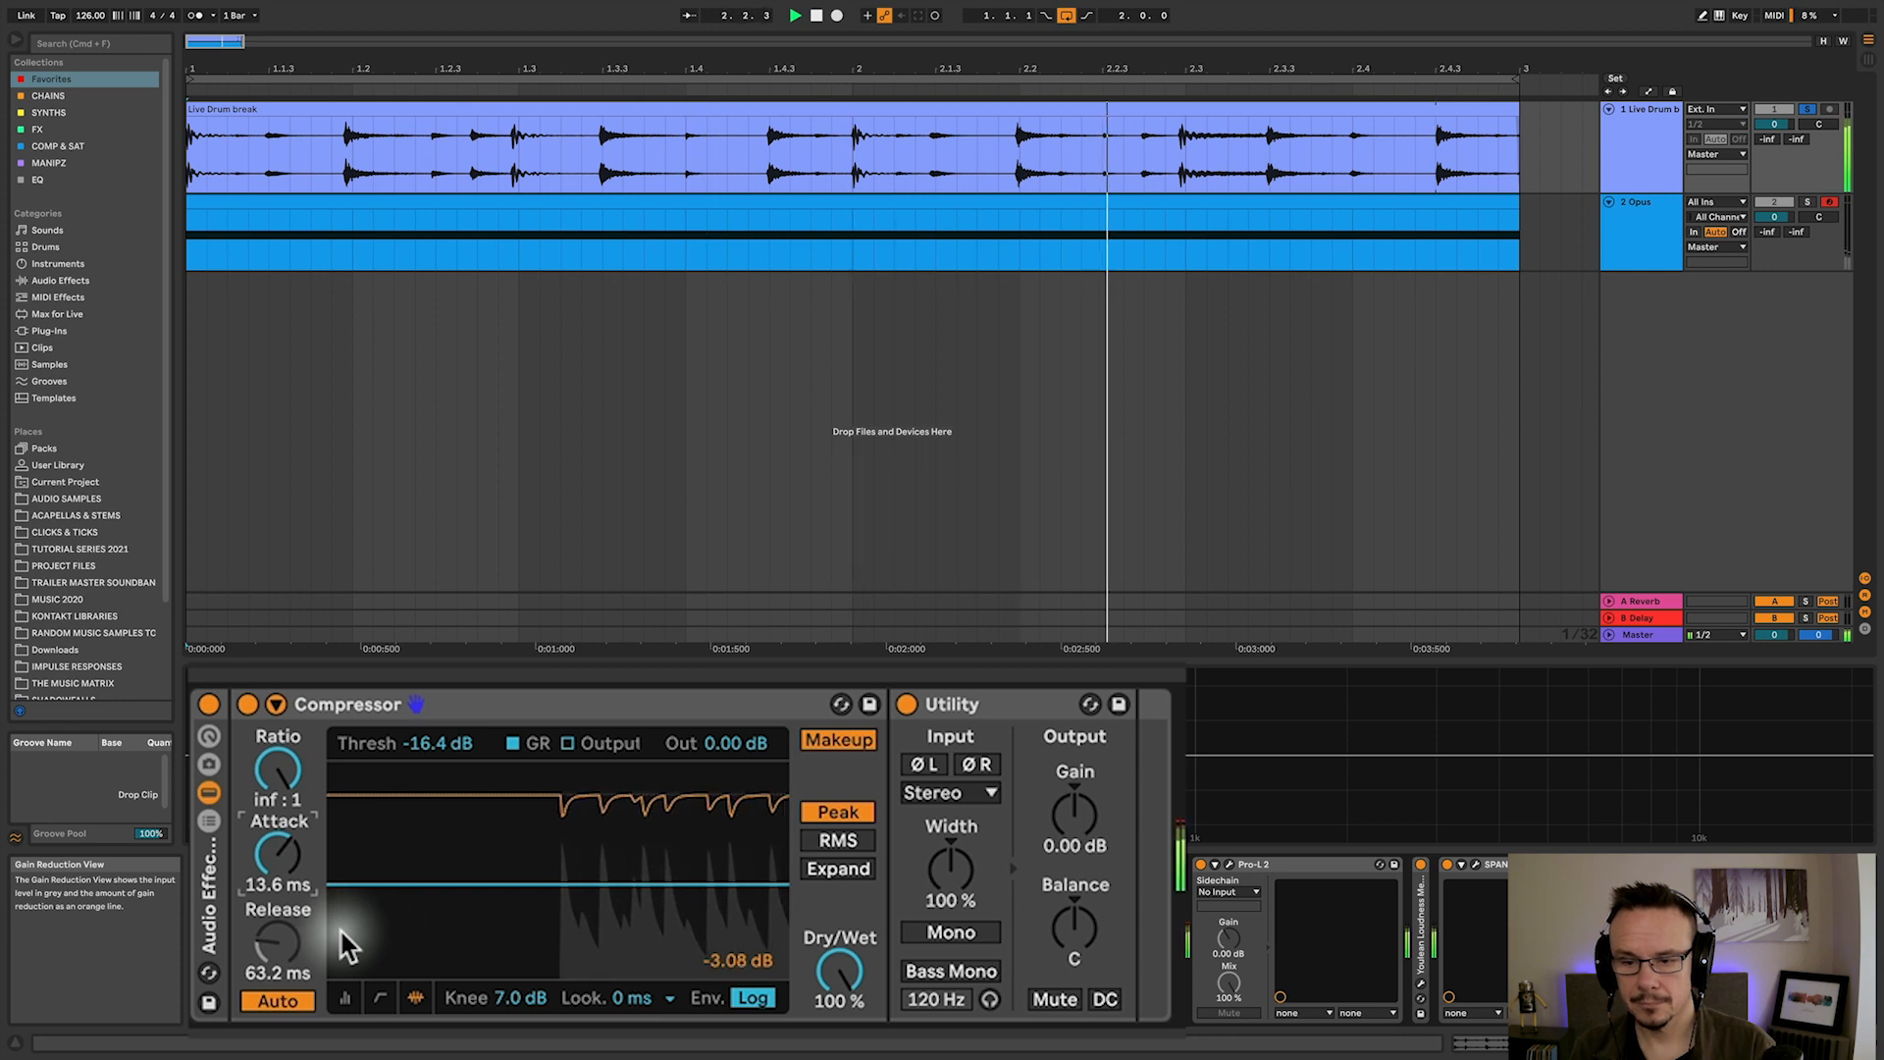
{"action": "key", "text": "space"}
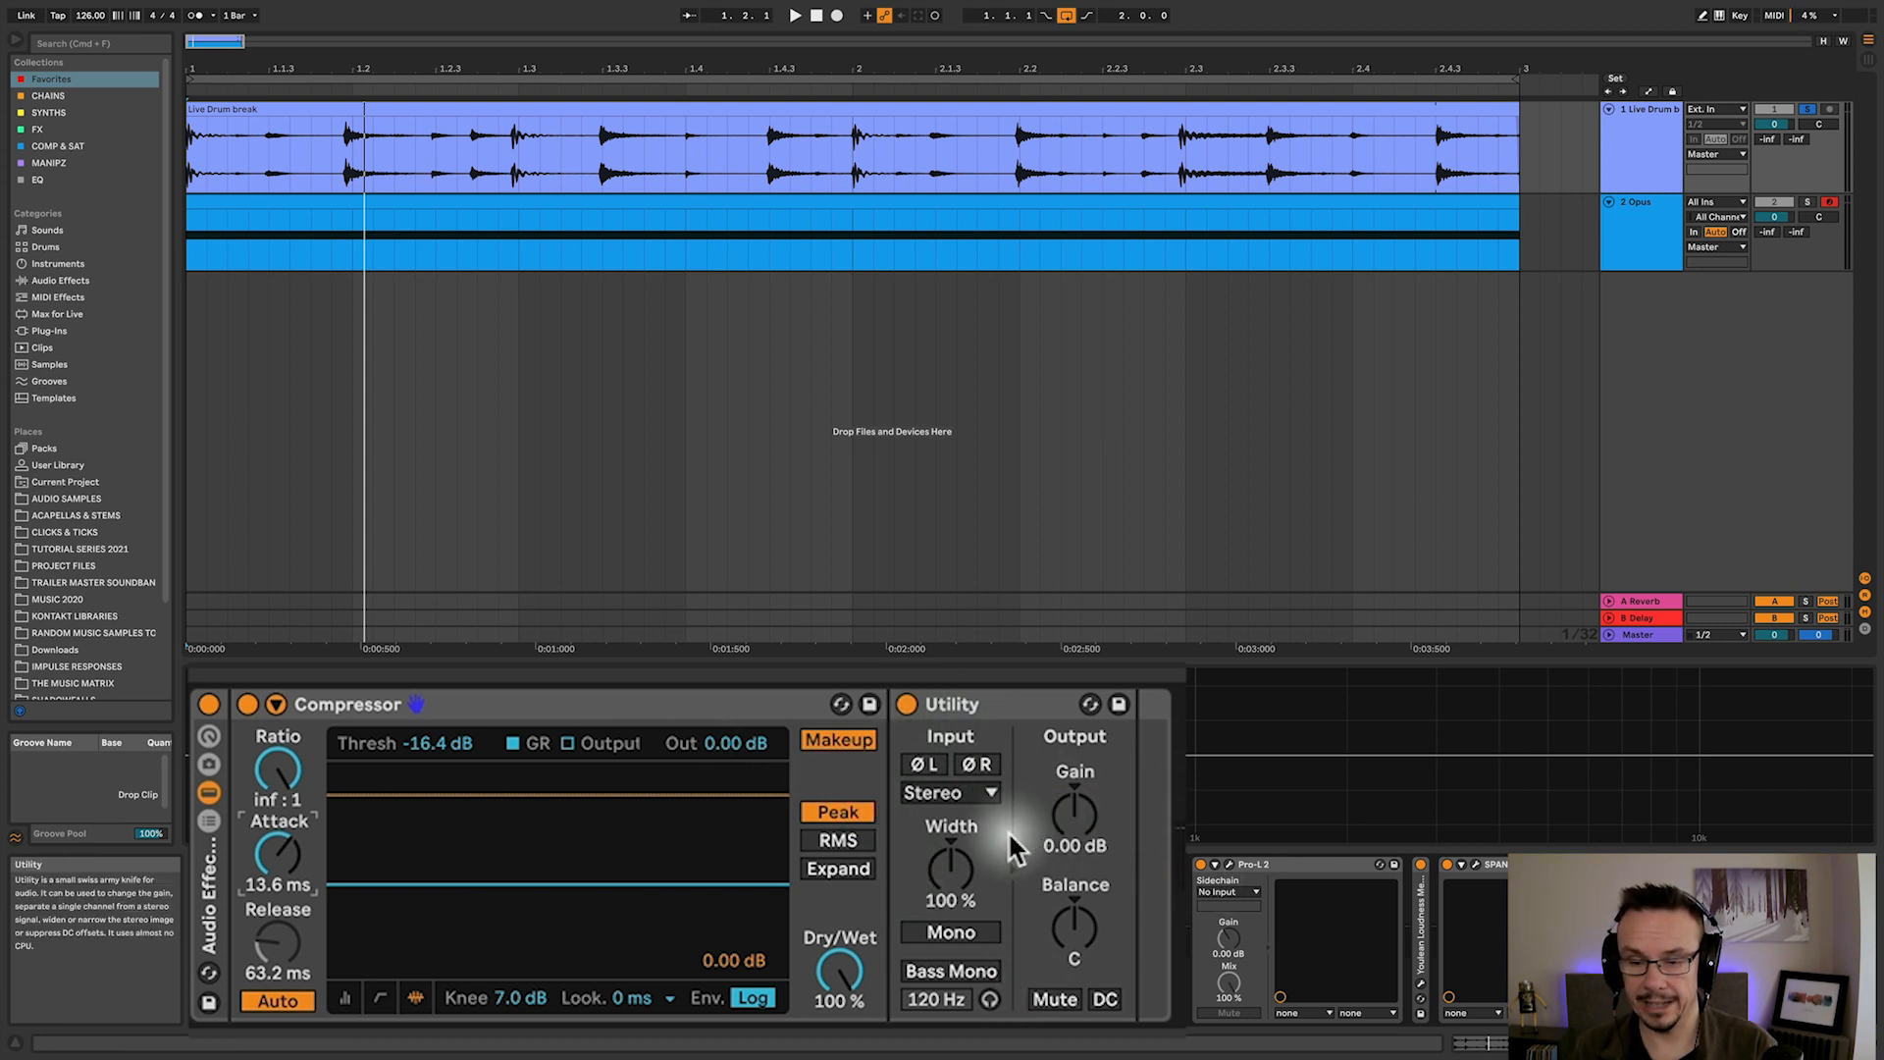
Reduce the Utility's output gain to about -8.33 dB during playback and compare the loop with the rack bypassed and active
{"action": "key", "text": "space"}
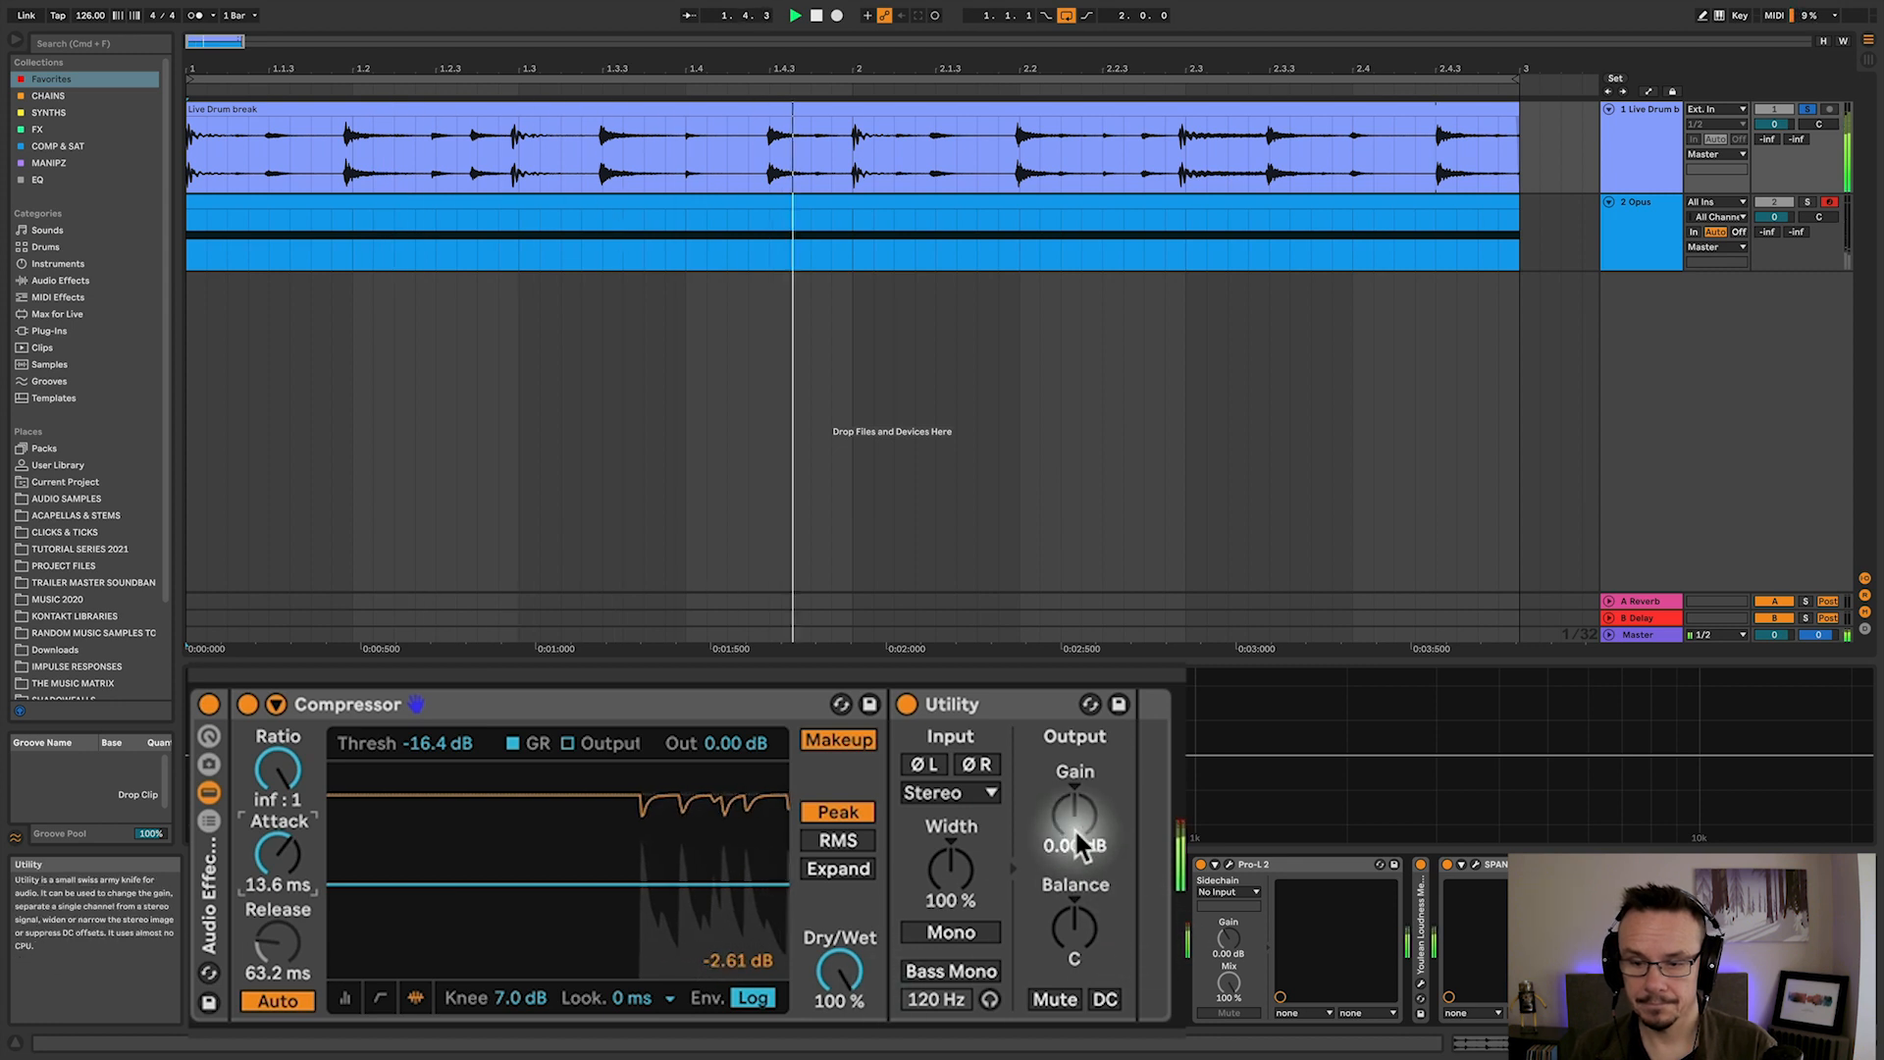
{"action": "left_click_drag", "start_coordinate": [1074, 828], "coordinate": [1074, 880]}
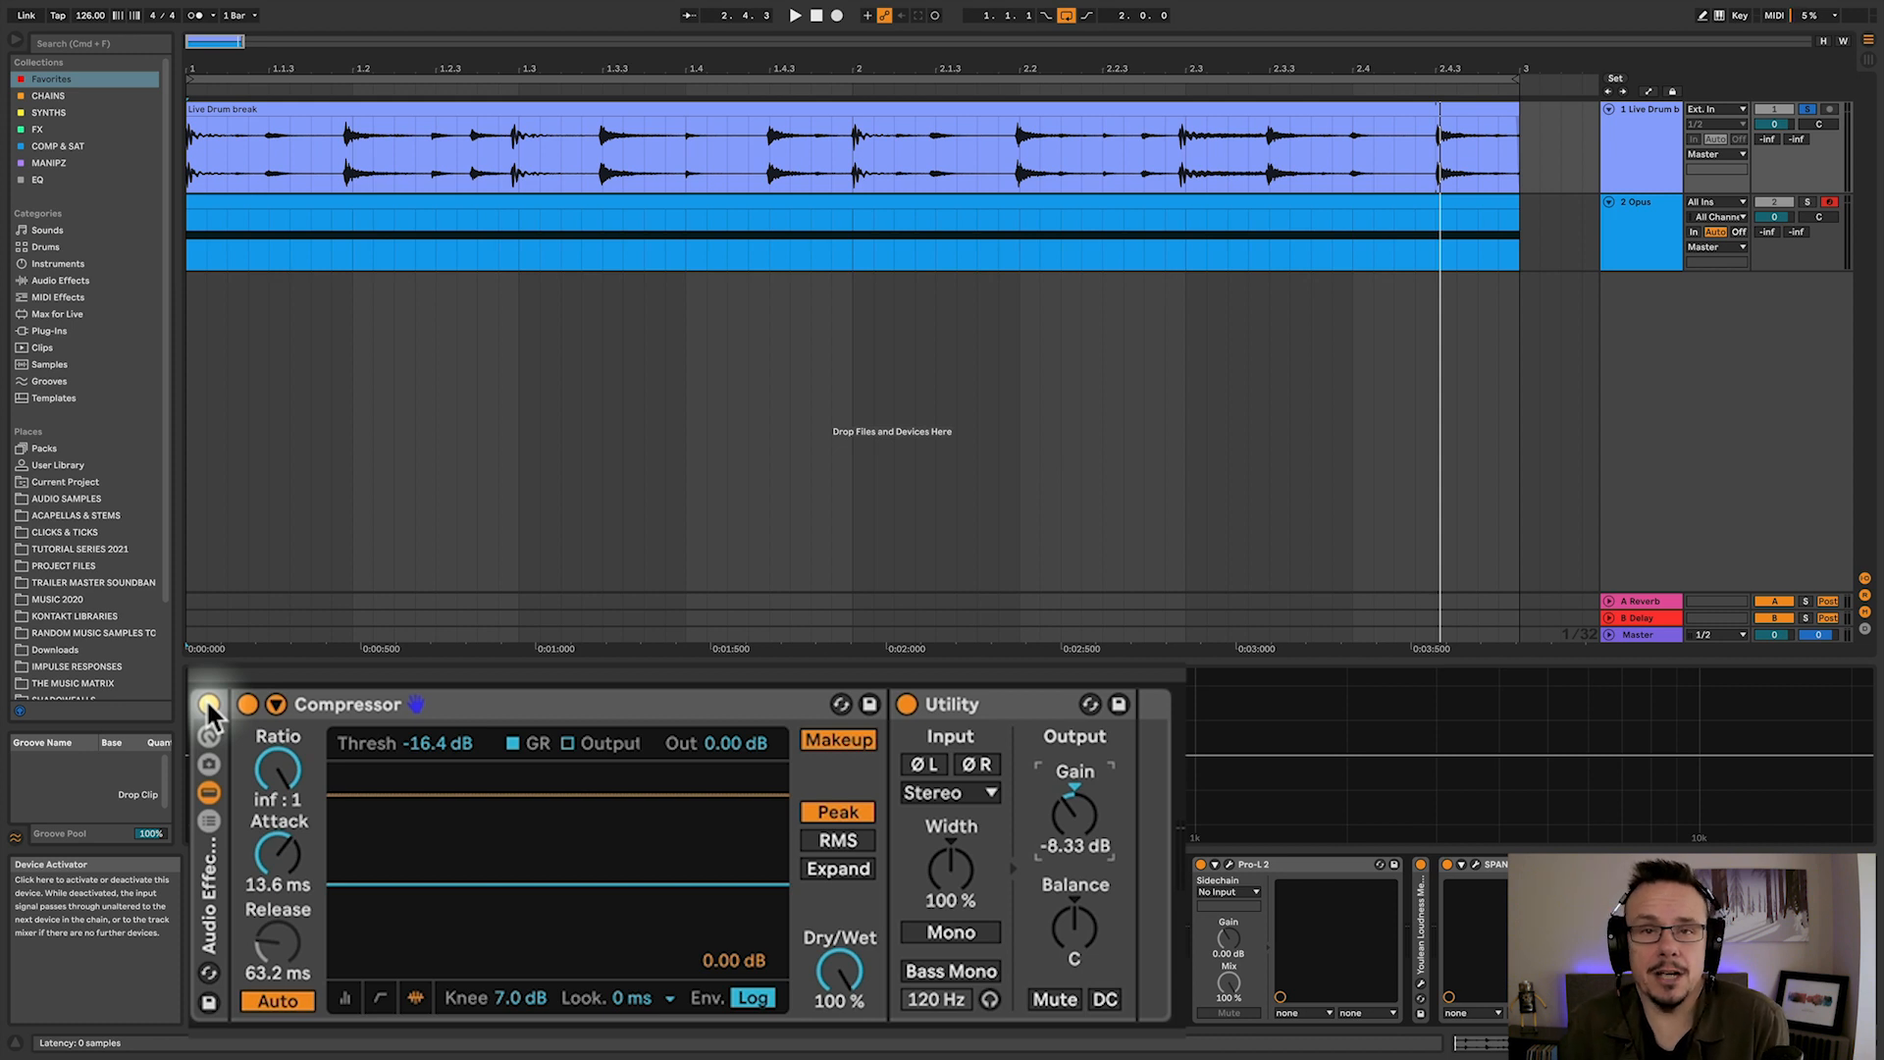
{"action": "key", "text": "space"}
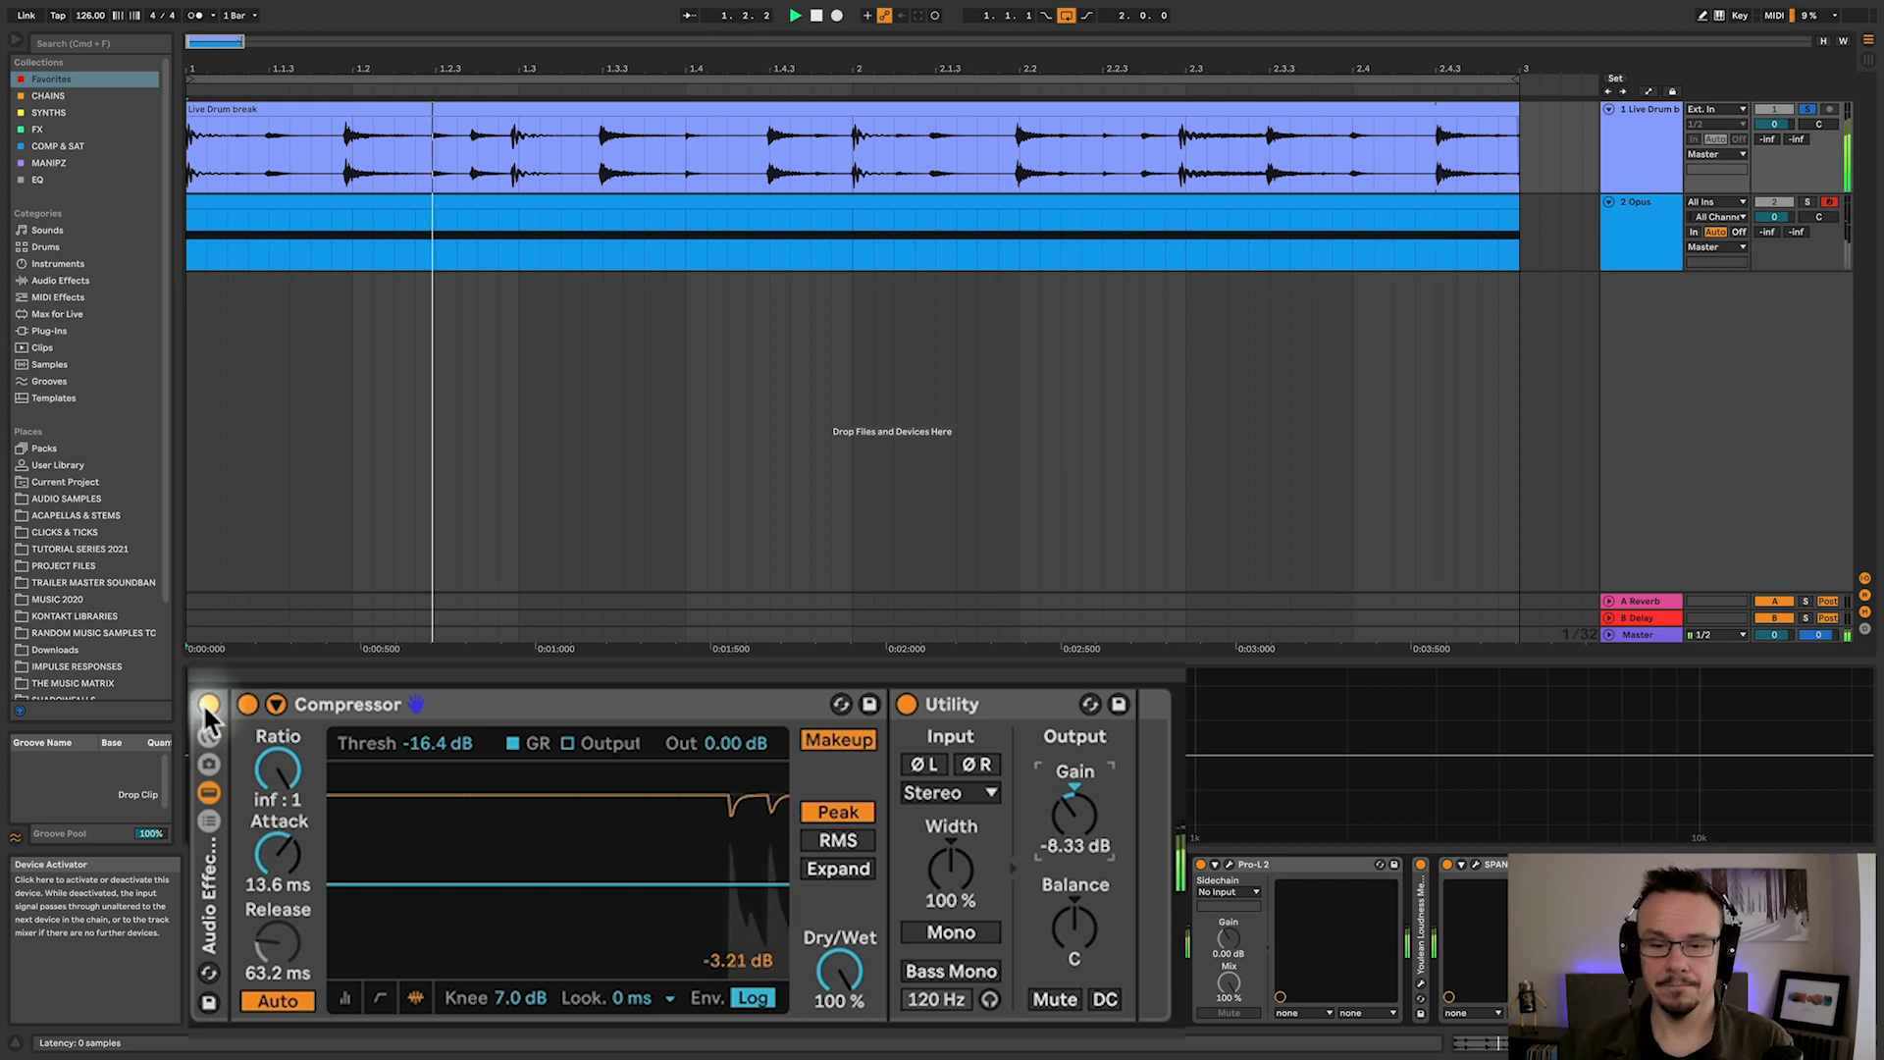
{"action": "left_click", "coordinate": [209, 706]}
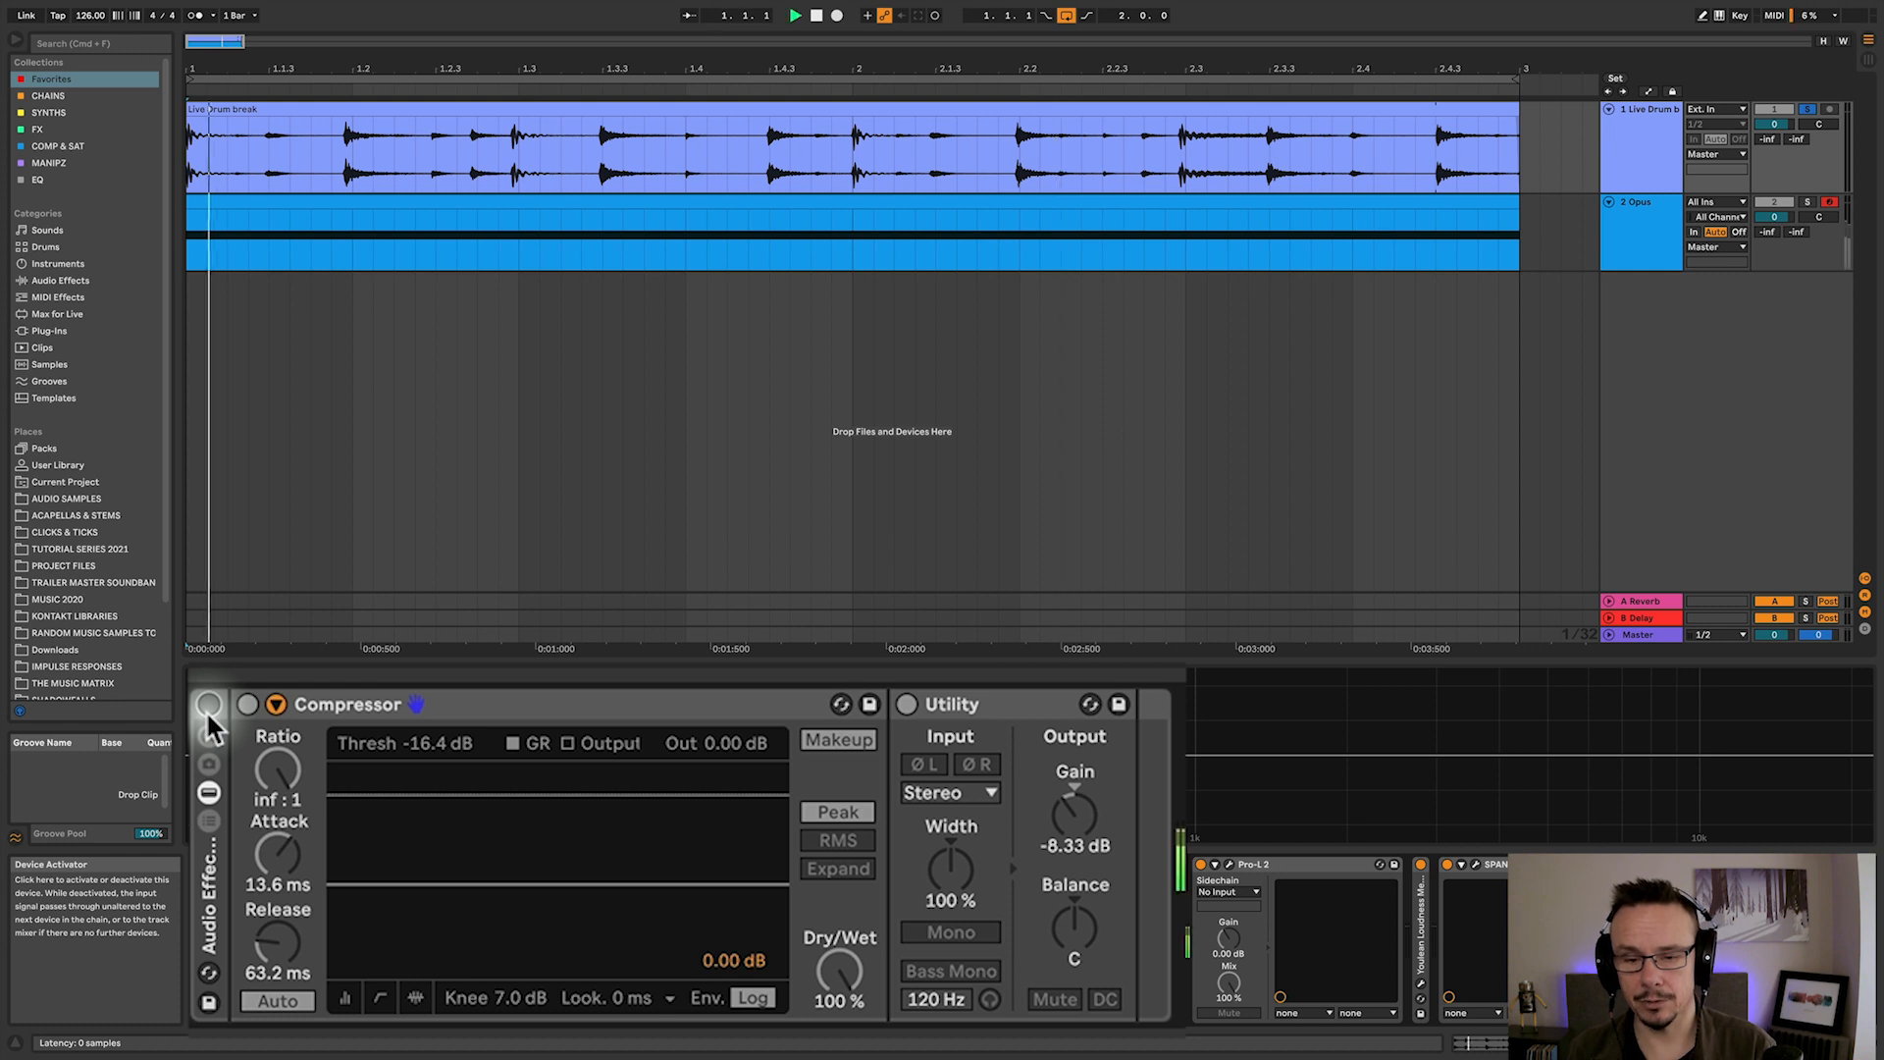
{"action": "left_click", "coordinate": [209, 707]}
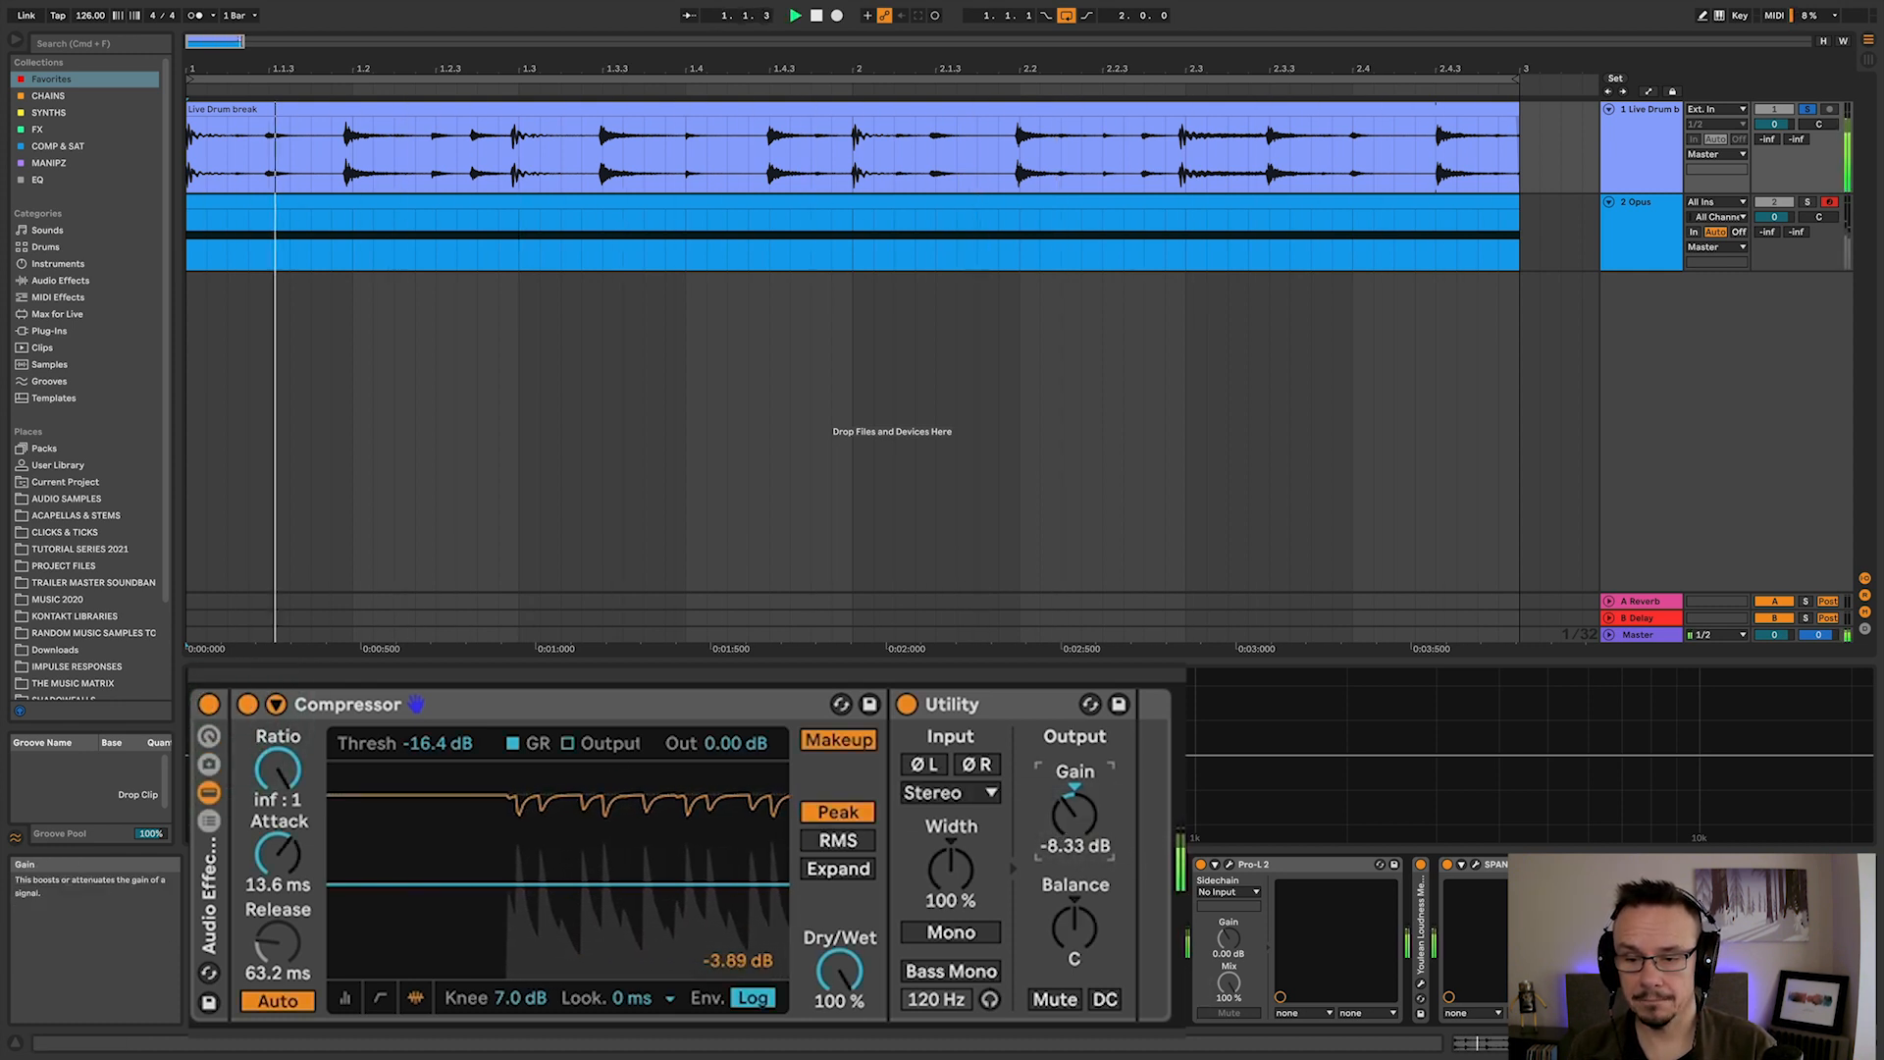
Set the Utility's output gain to -9 dB
{"action": "double_click", "coordinate": [1062, 840]}
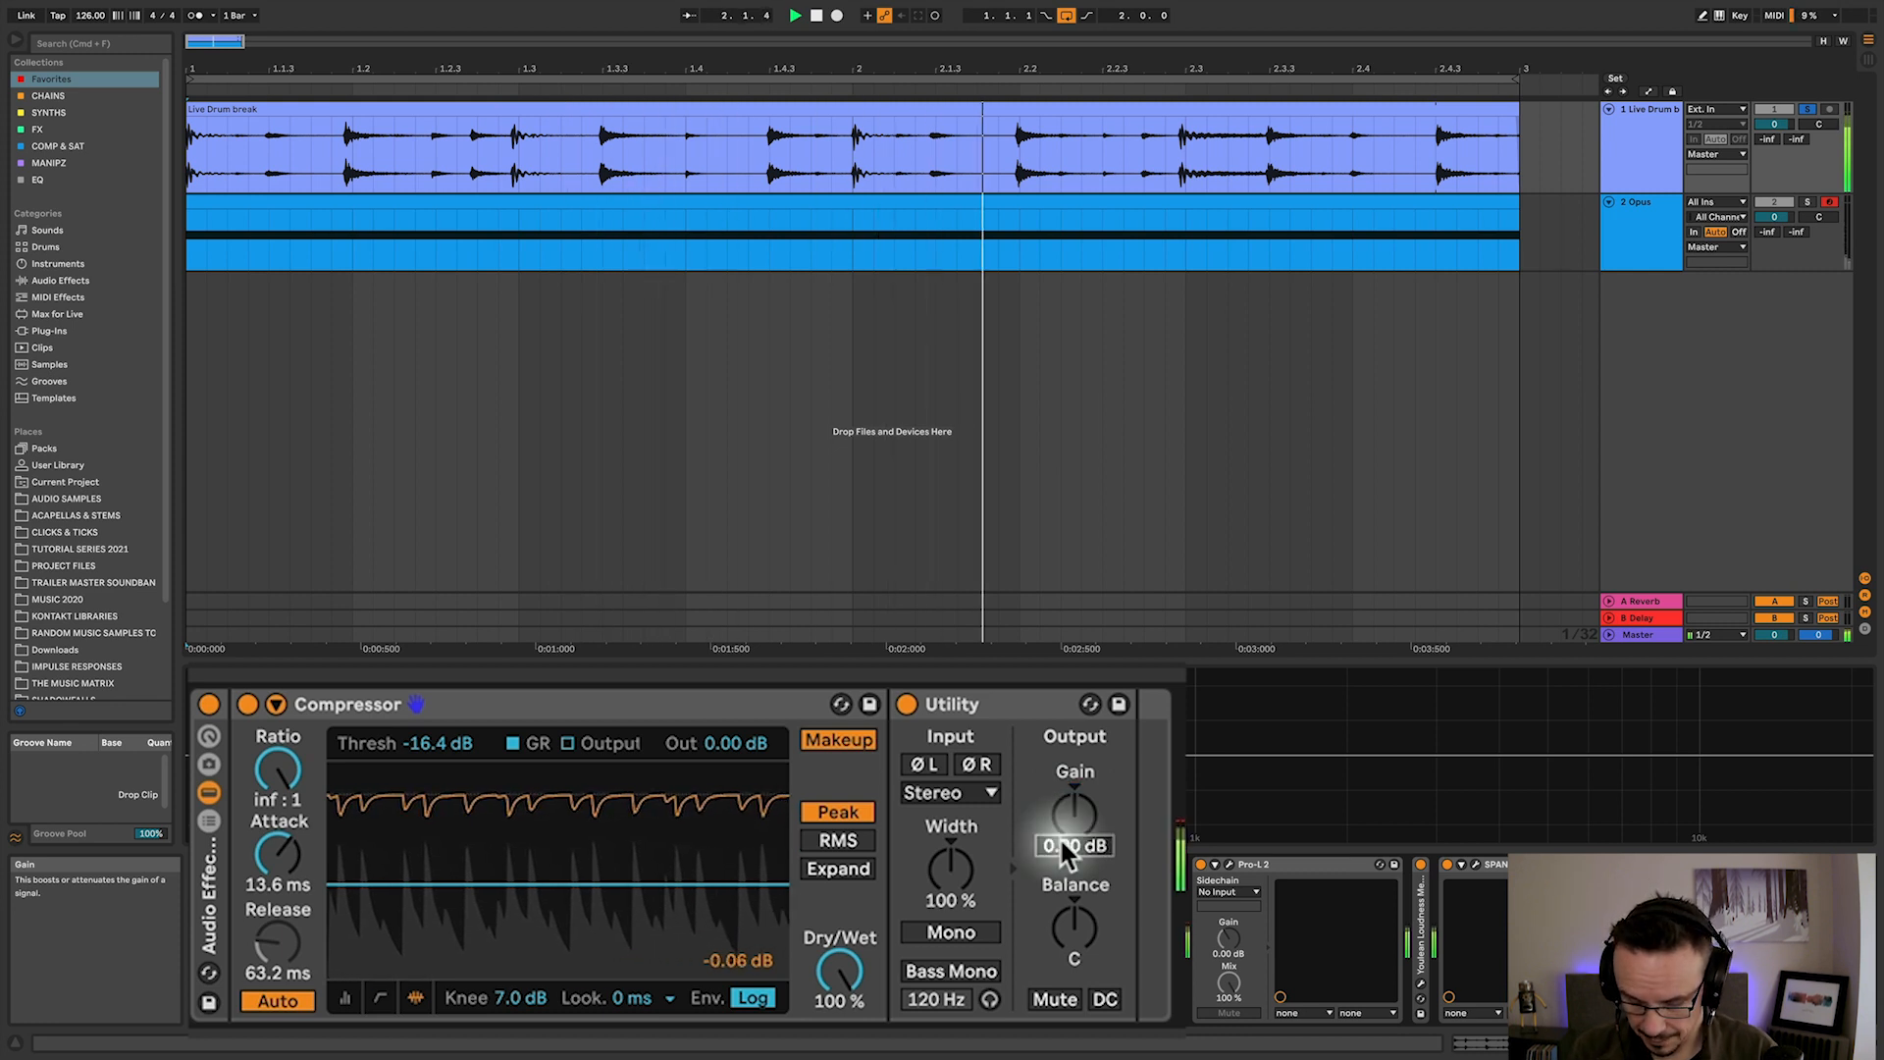
{"action": "type", "text": "-9"}
{"action": "key", "text": "Return"}
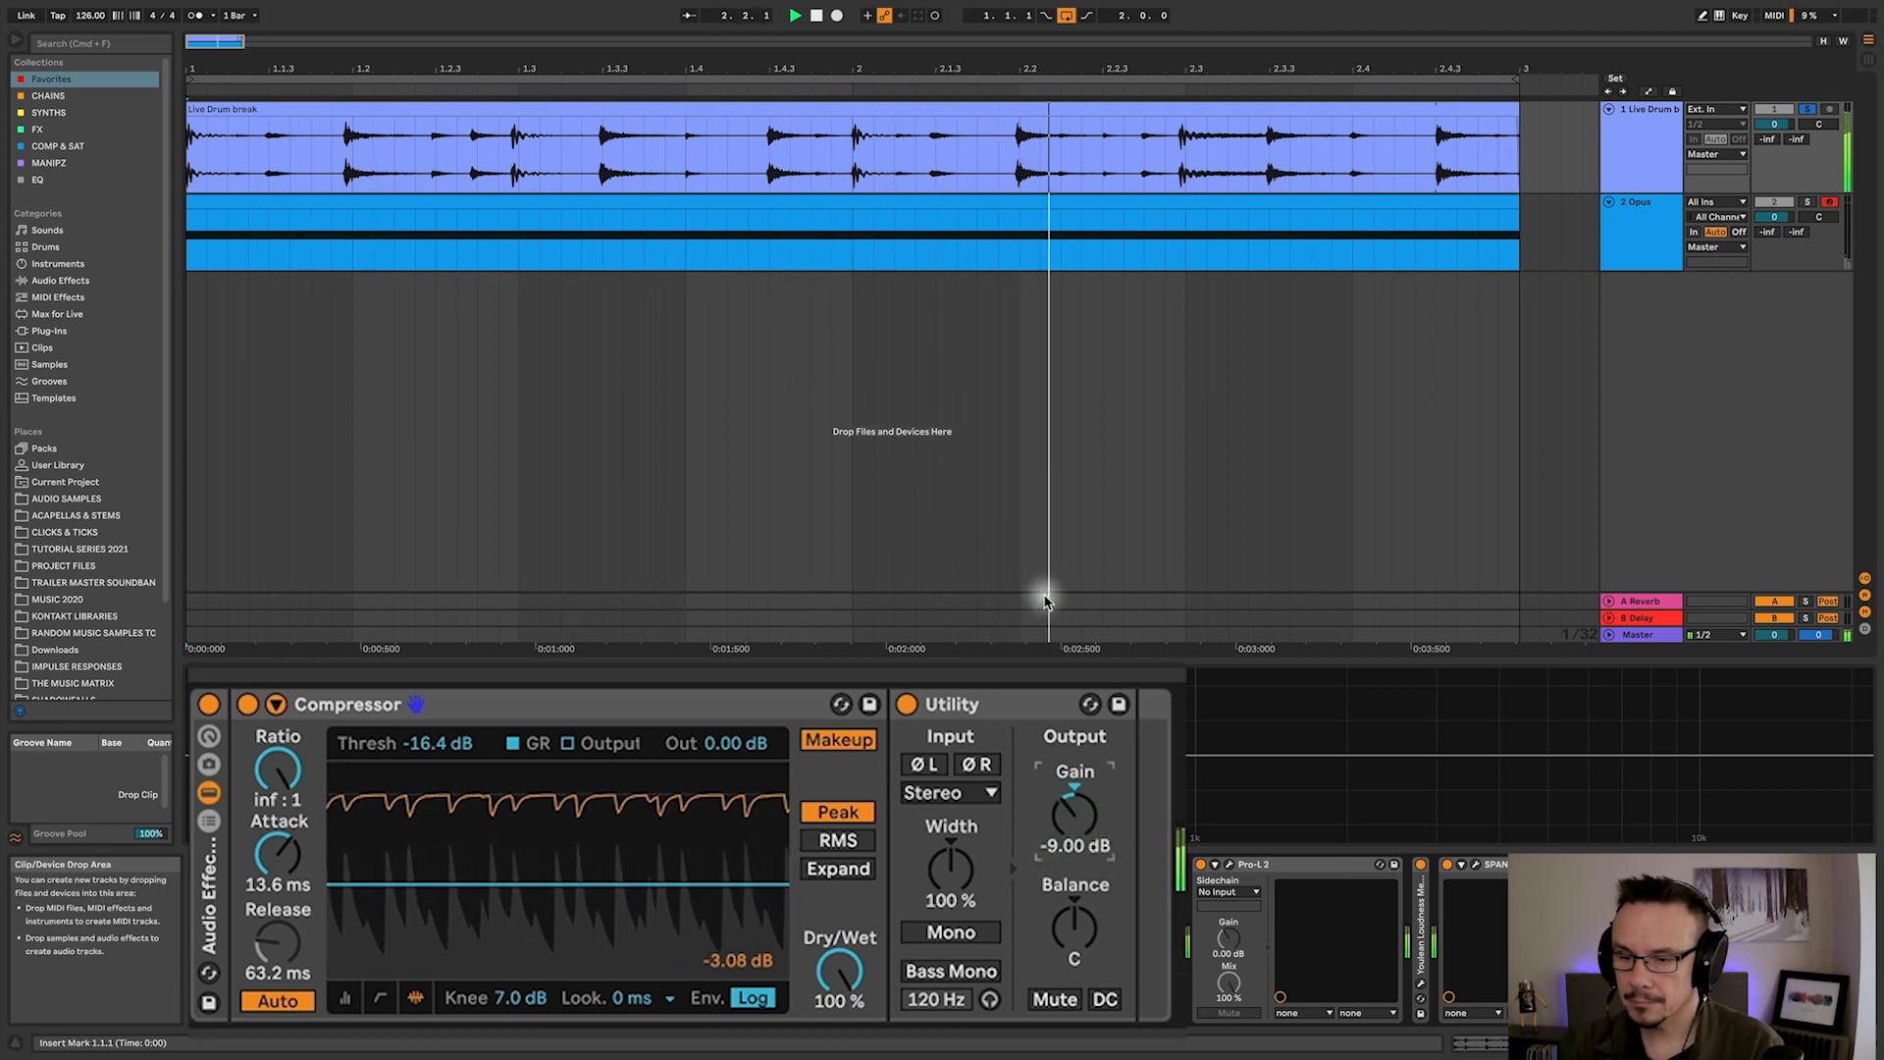
Lower the Pro-L 2 limiter's gain to +0.0 and compare the drum loop with the effect rack briefly bypassed
{"action": "left_click", "coordinate": [1231, 868]}
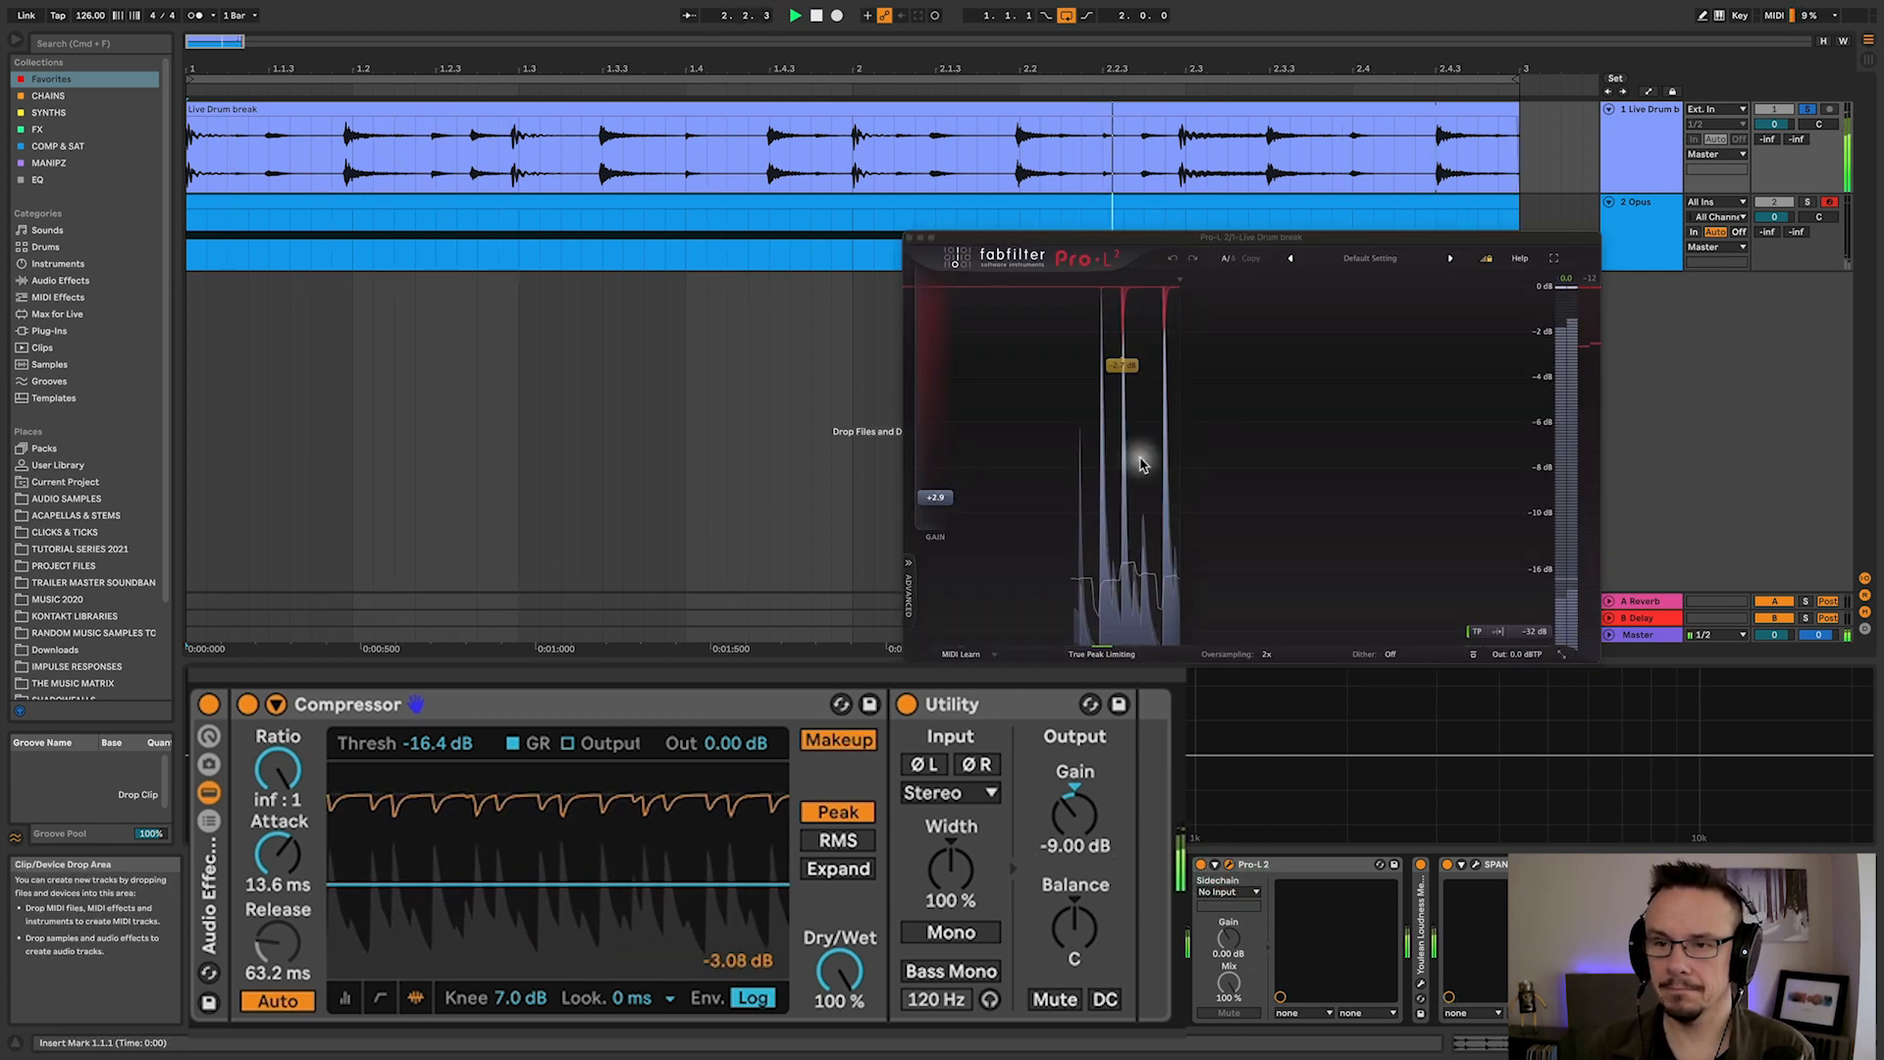
{"action": "left_click_drag", "start_coordinate": [938, 501], "coordinate": [939, 572]}
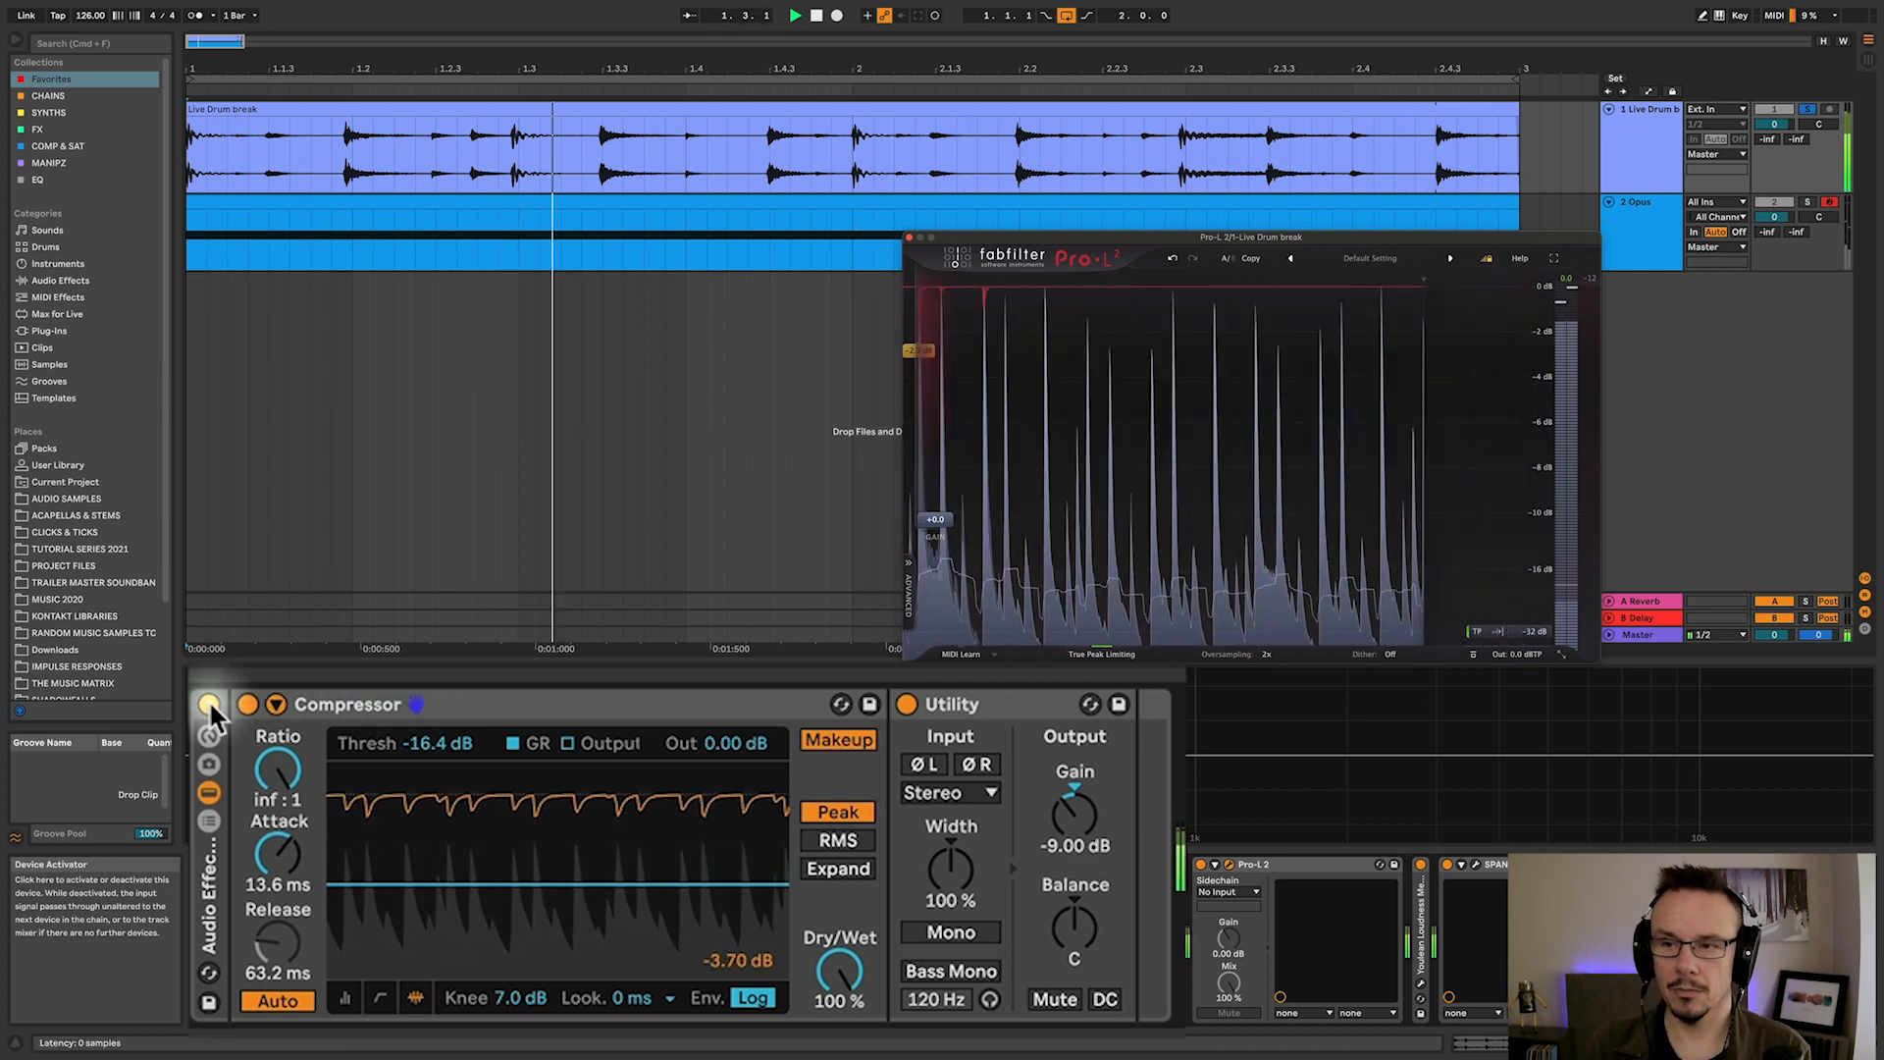
{"action": "left_click", "coordinate": [209, 705]}
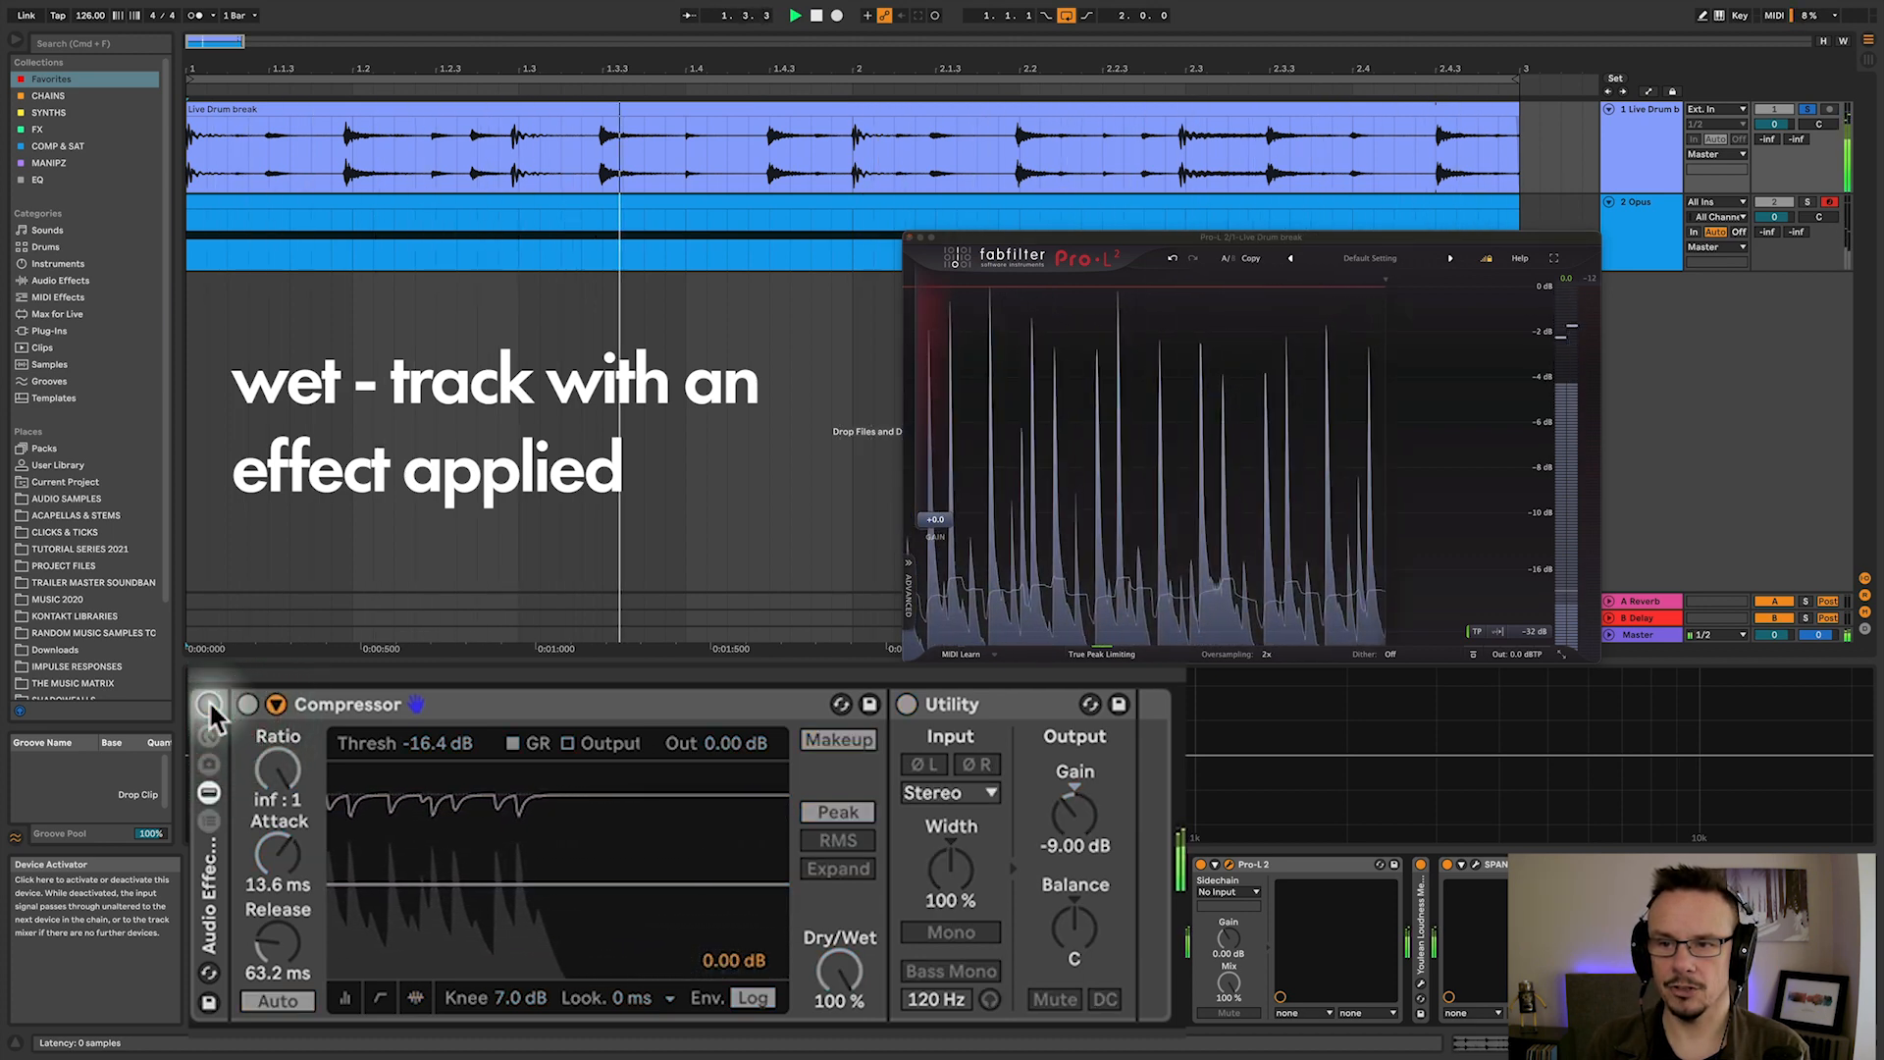
{"action": "key", "text": "space"}
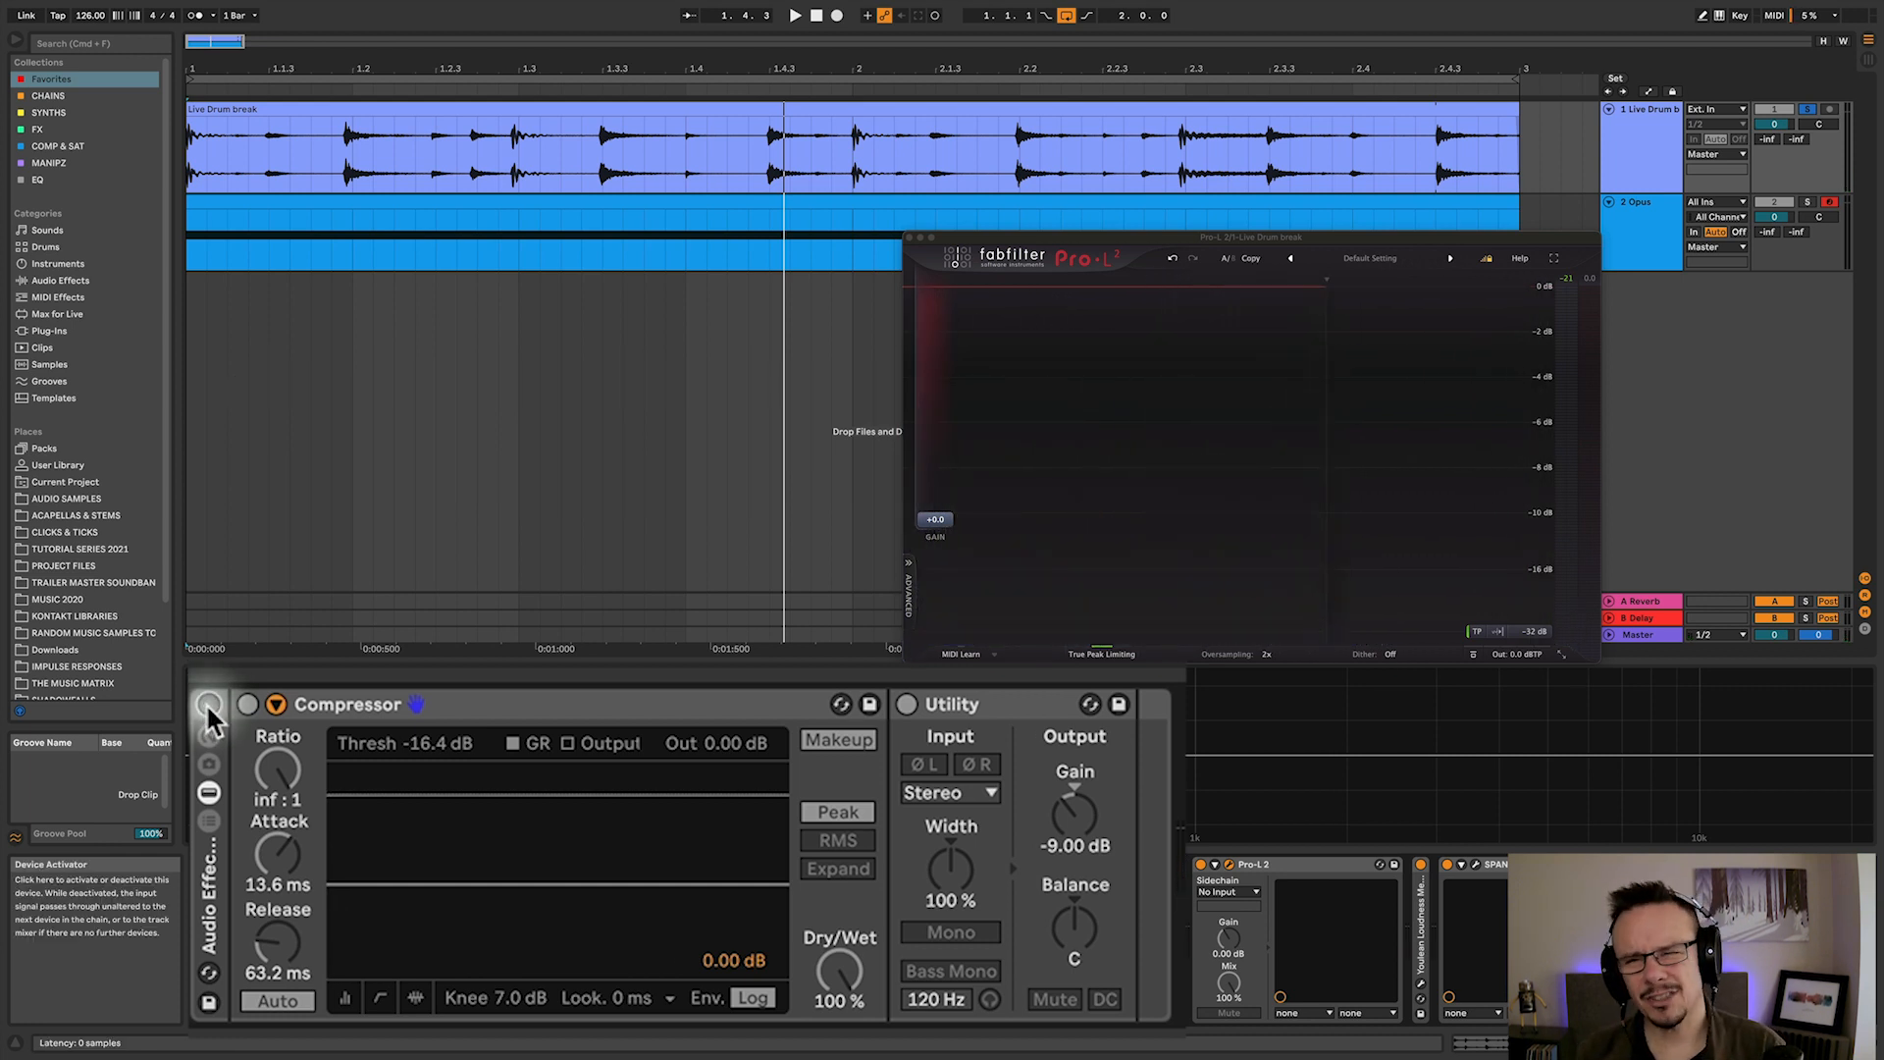
{"action": "left_click", "coordinate": [908, 239]}
{"action": "left_click", "coordinate": [209, 704]}
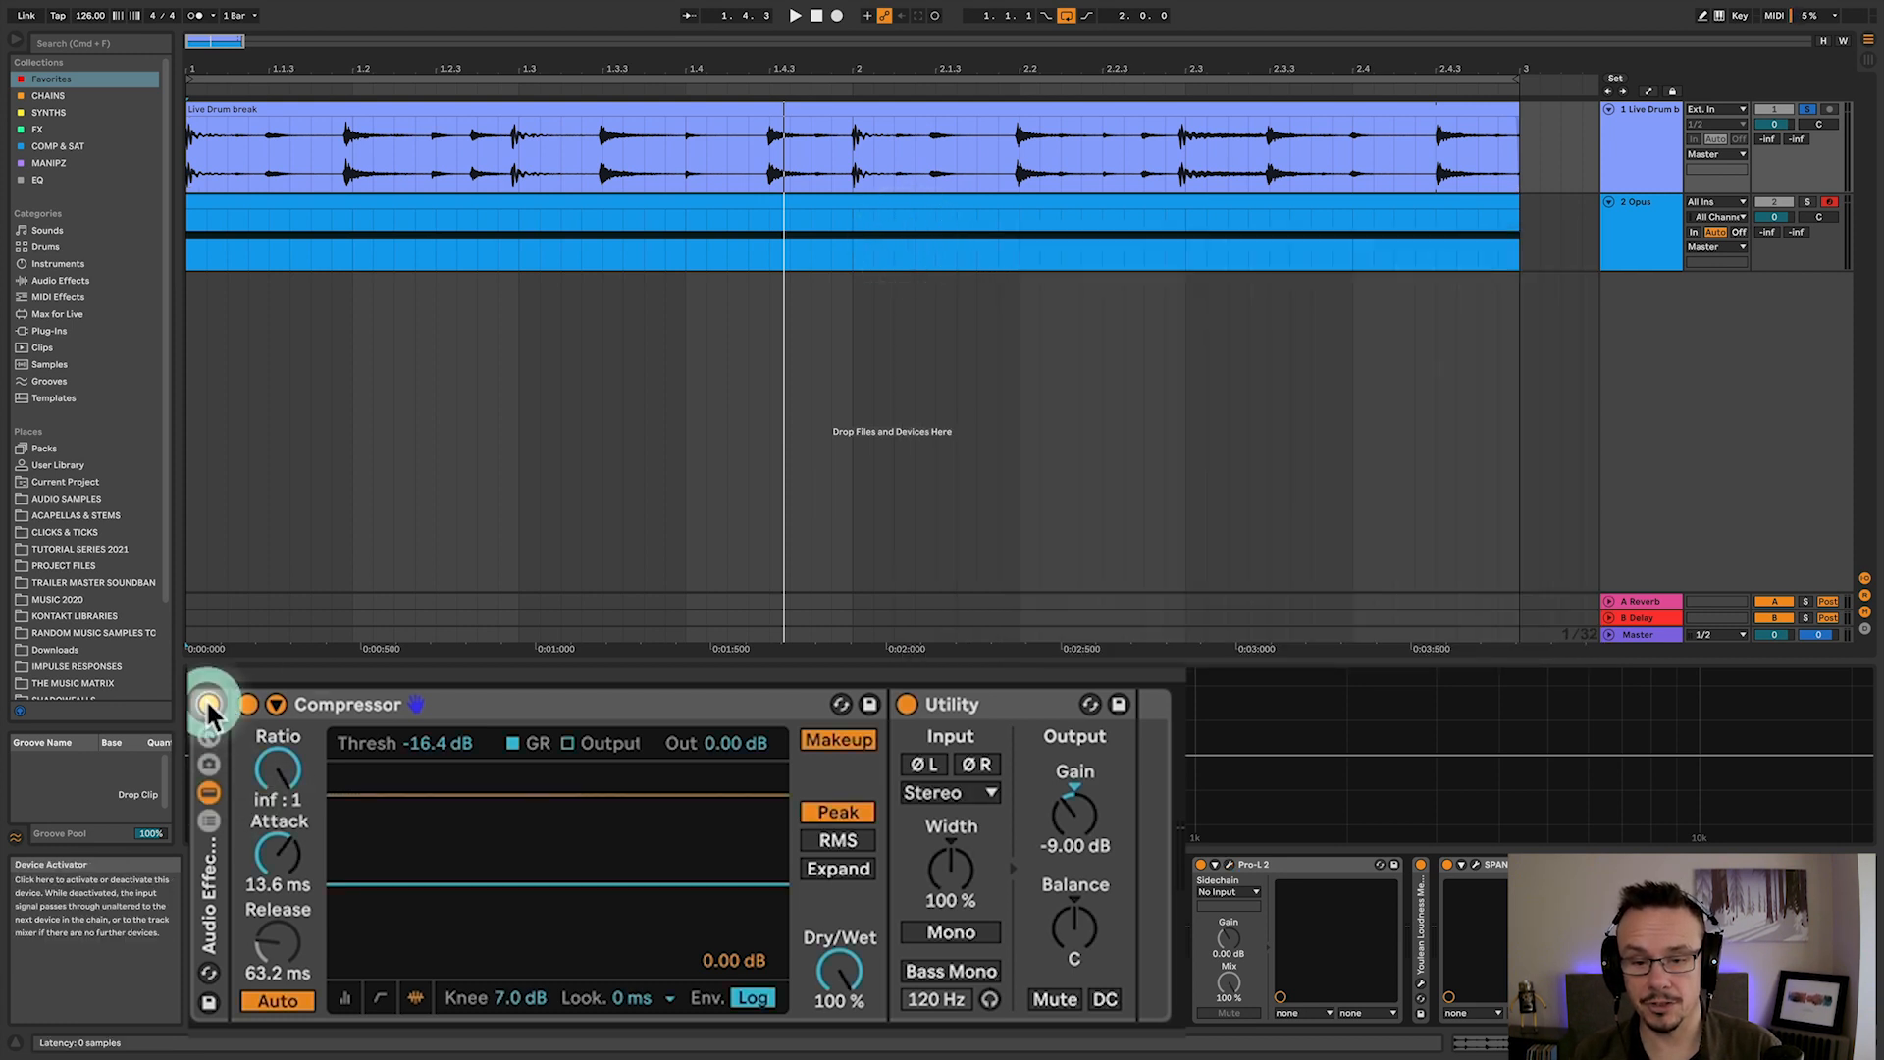
Sweep the compressor's attack down during playback and set it to about 0.80 ms
{"action": "key", "text": "space"}
{"action": "left_click_drag", "start_coordinate": [278, 854], "coordinate": [278, 917]}
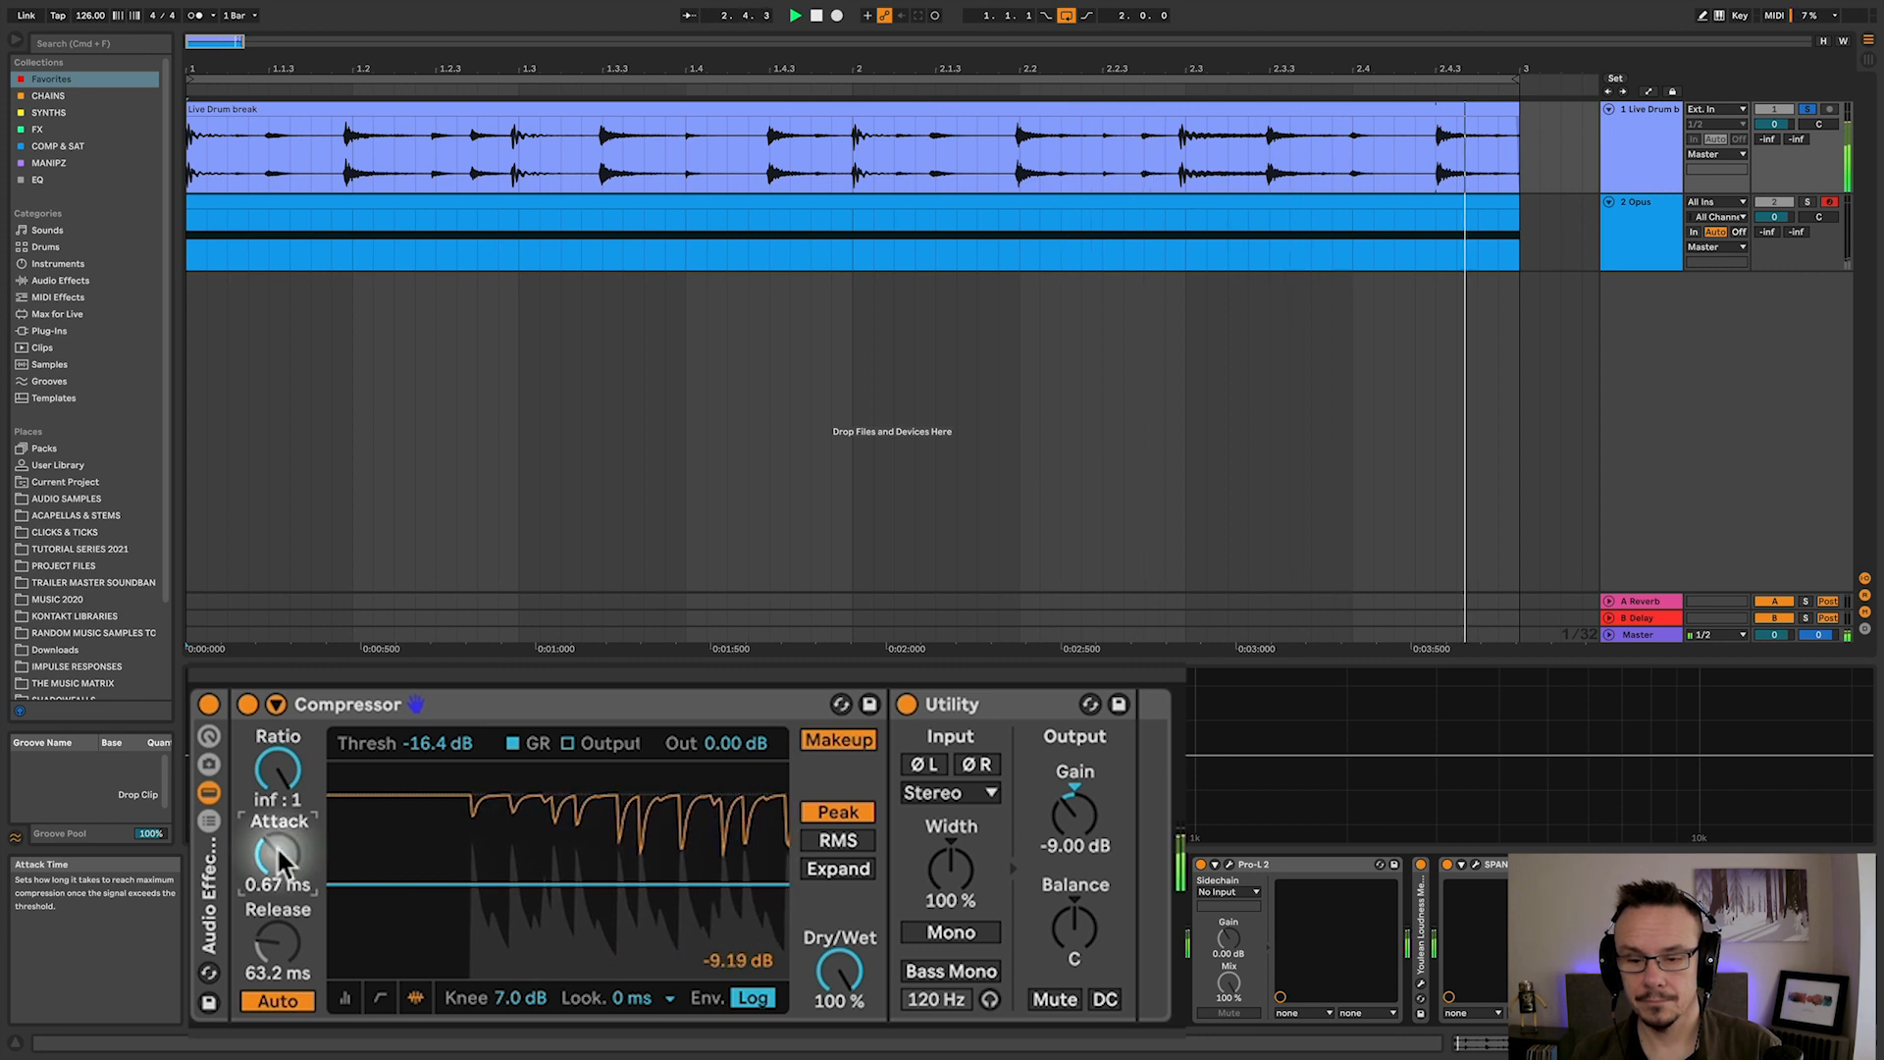
{"action": "left_click_drag", "start_coordinate": [277, 849], "coordinate": [277, 844]}
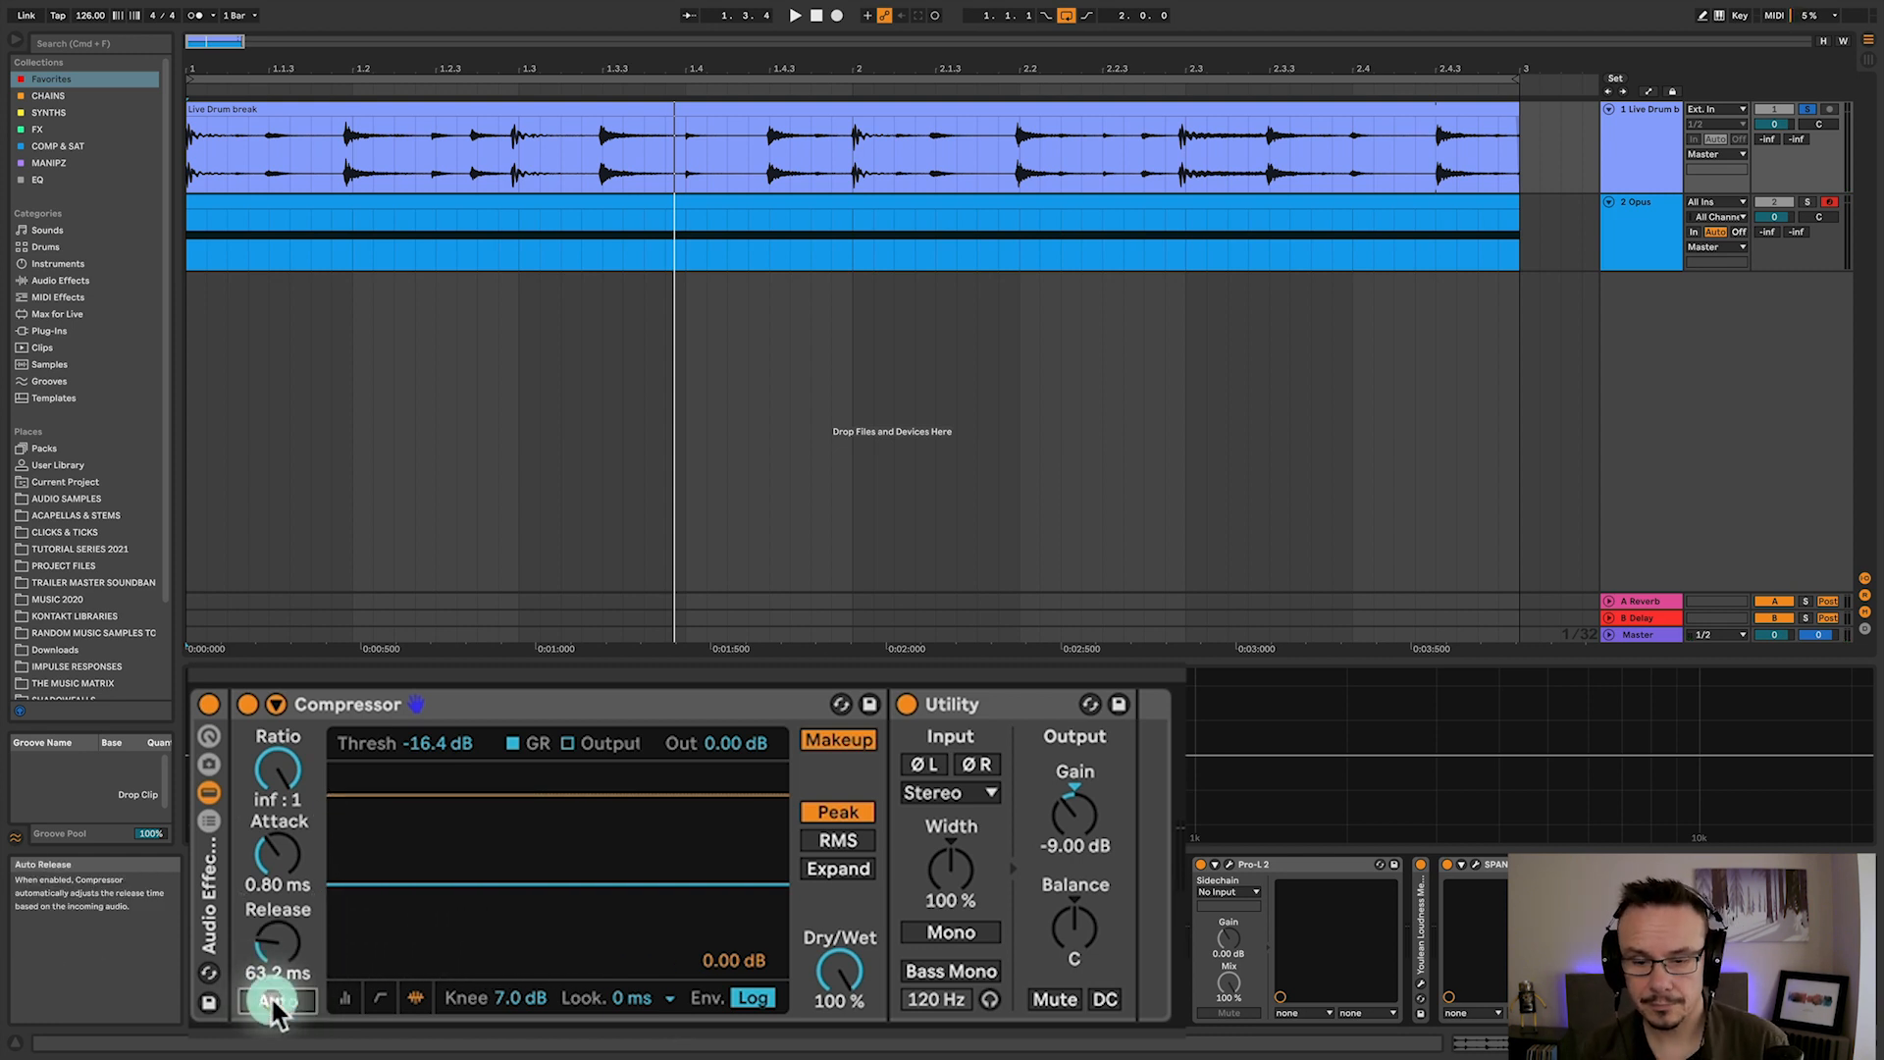
Turn off the compressor's automatic release and reset the Utility's output gain to 0 dB
{"action": "left_click", "coordinate": [277, 1002]}
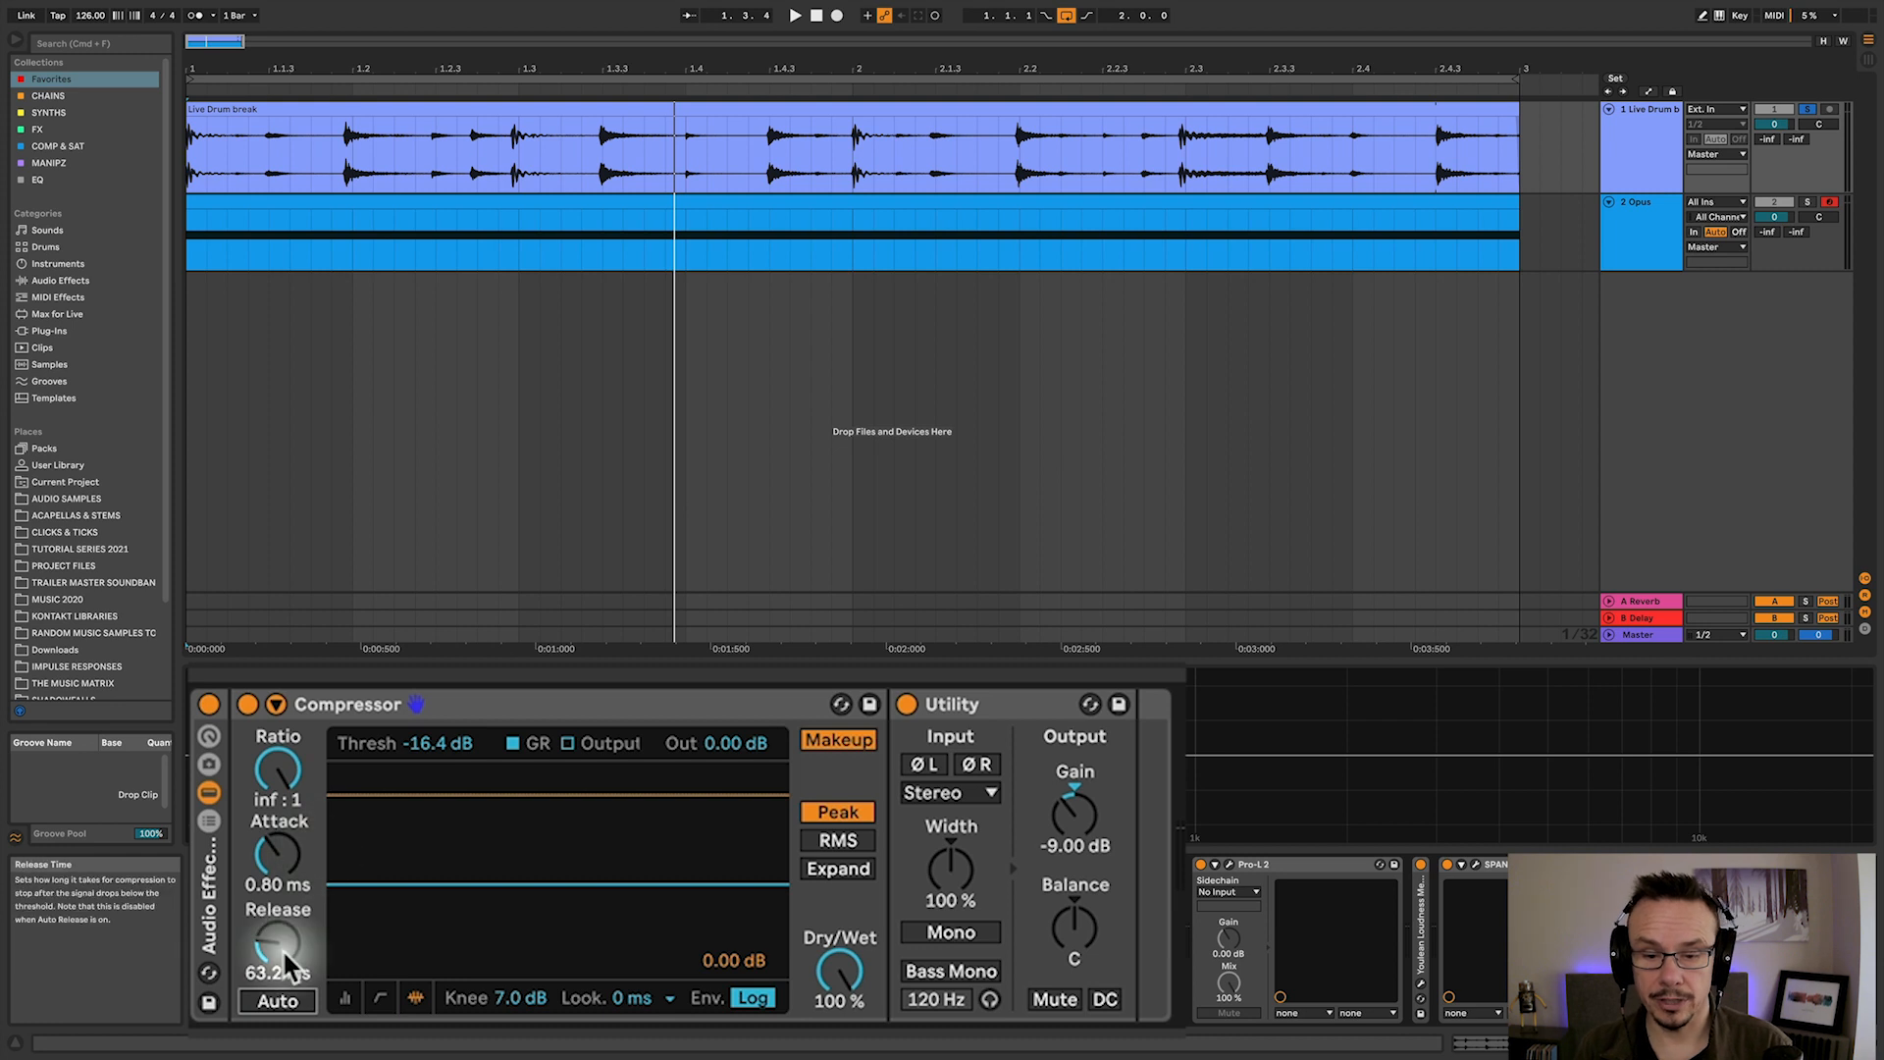
{"action": "double_click", "coordinate": [1068, 844]}
Lower the compressor's threshold to about -20.6 dB and audition the drum loop with the release shortened to 1.00 ms
{"action": "key", "text": "space"}
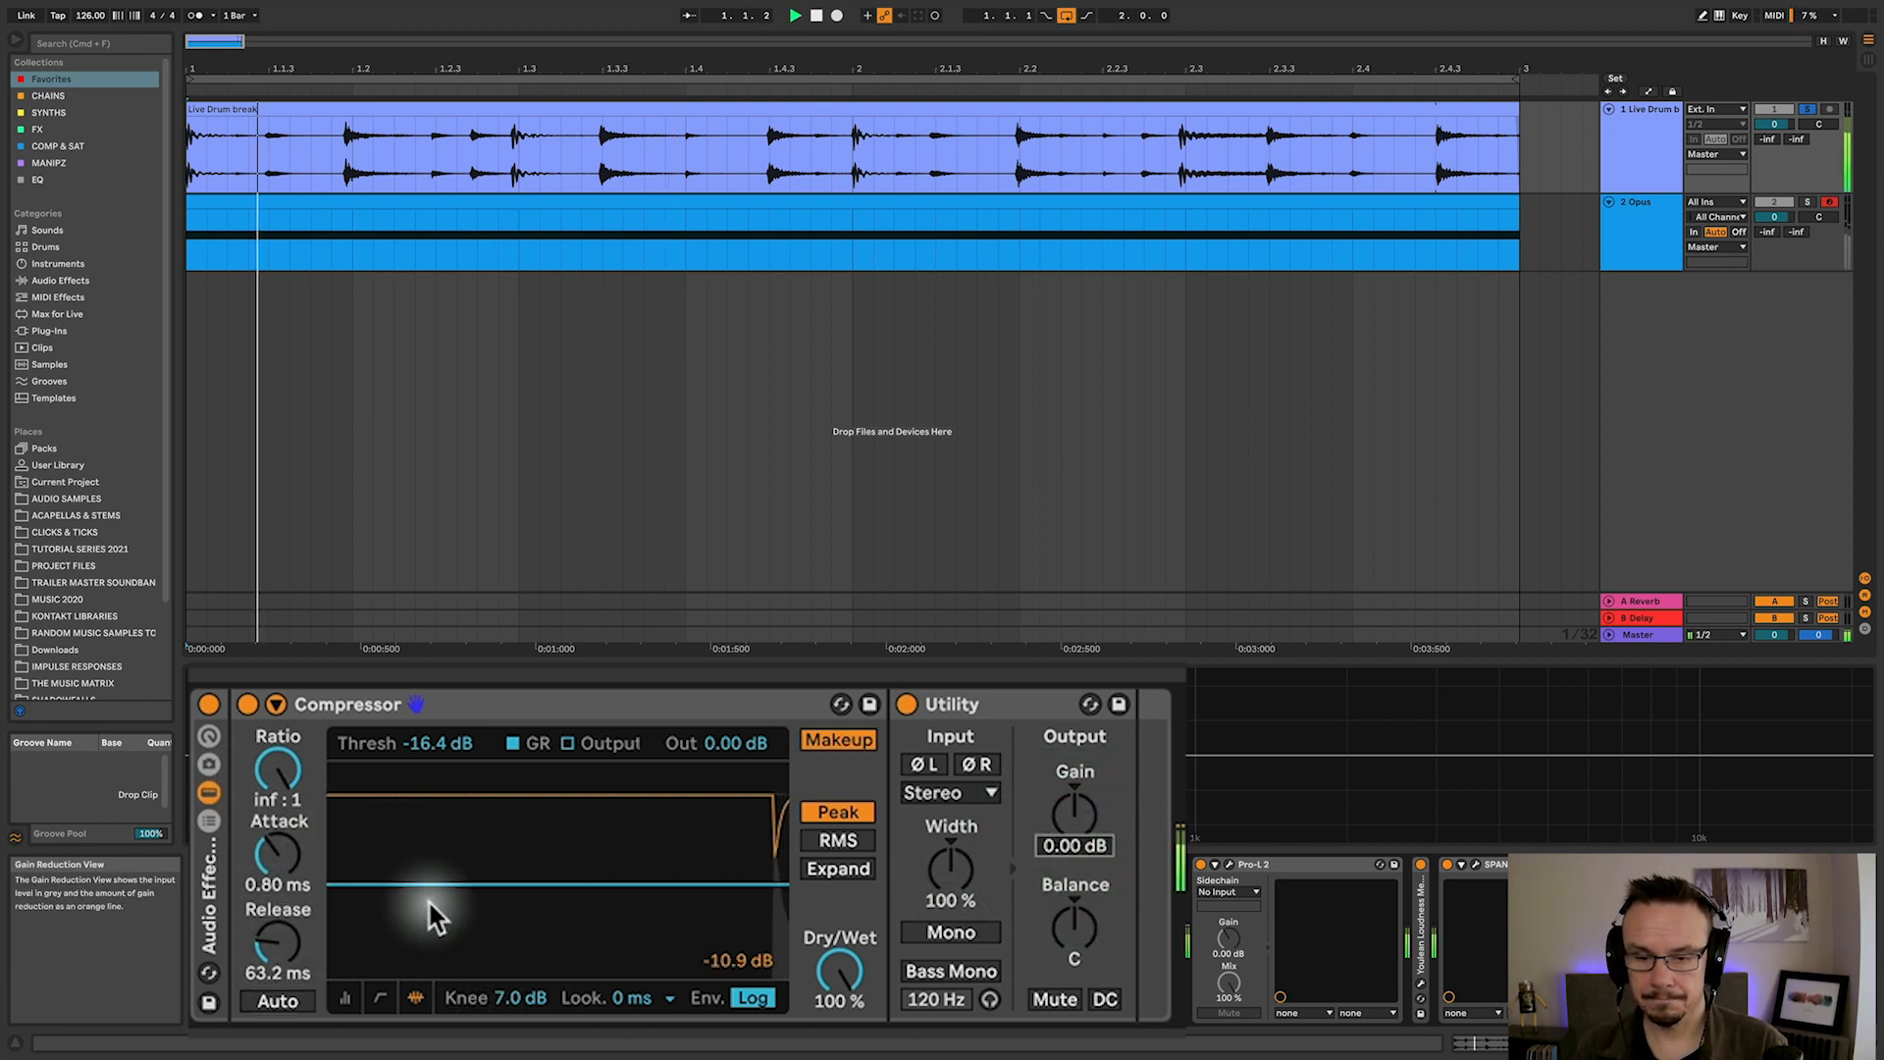
{"action": "mouse_move", "coordinate": [432, 887]}
{"action": "left_mouse_down"}
{"action": "mouse_move", "coordinate": [431, 920]}
{"action": "mouse_move", "coordinate": [425, 897]}
{"action": "left_mouse_up"}
{"action": "mouse_move", "coordinate": [294, 959]}
{"action": "left_mouse_down"}
{"action": "mouse_move", "coordinate": [295, 996]}
{"action": "mouse_move", "coordinate": [273, 982]}
{"action": "left_mouse_up"}
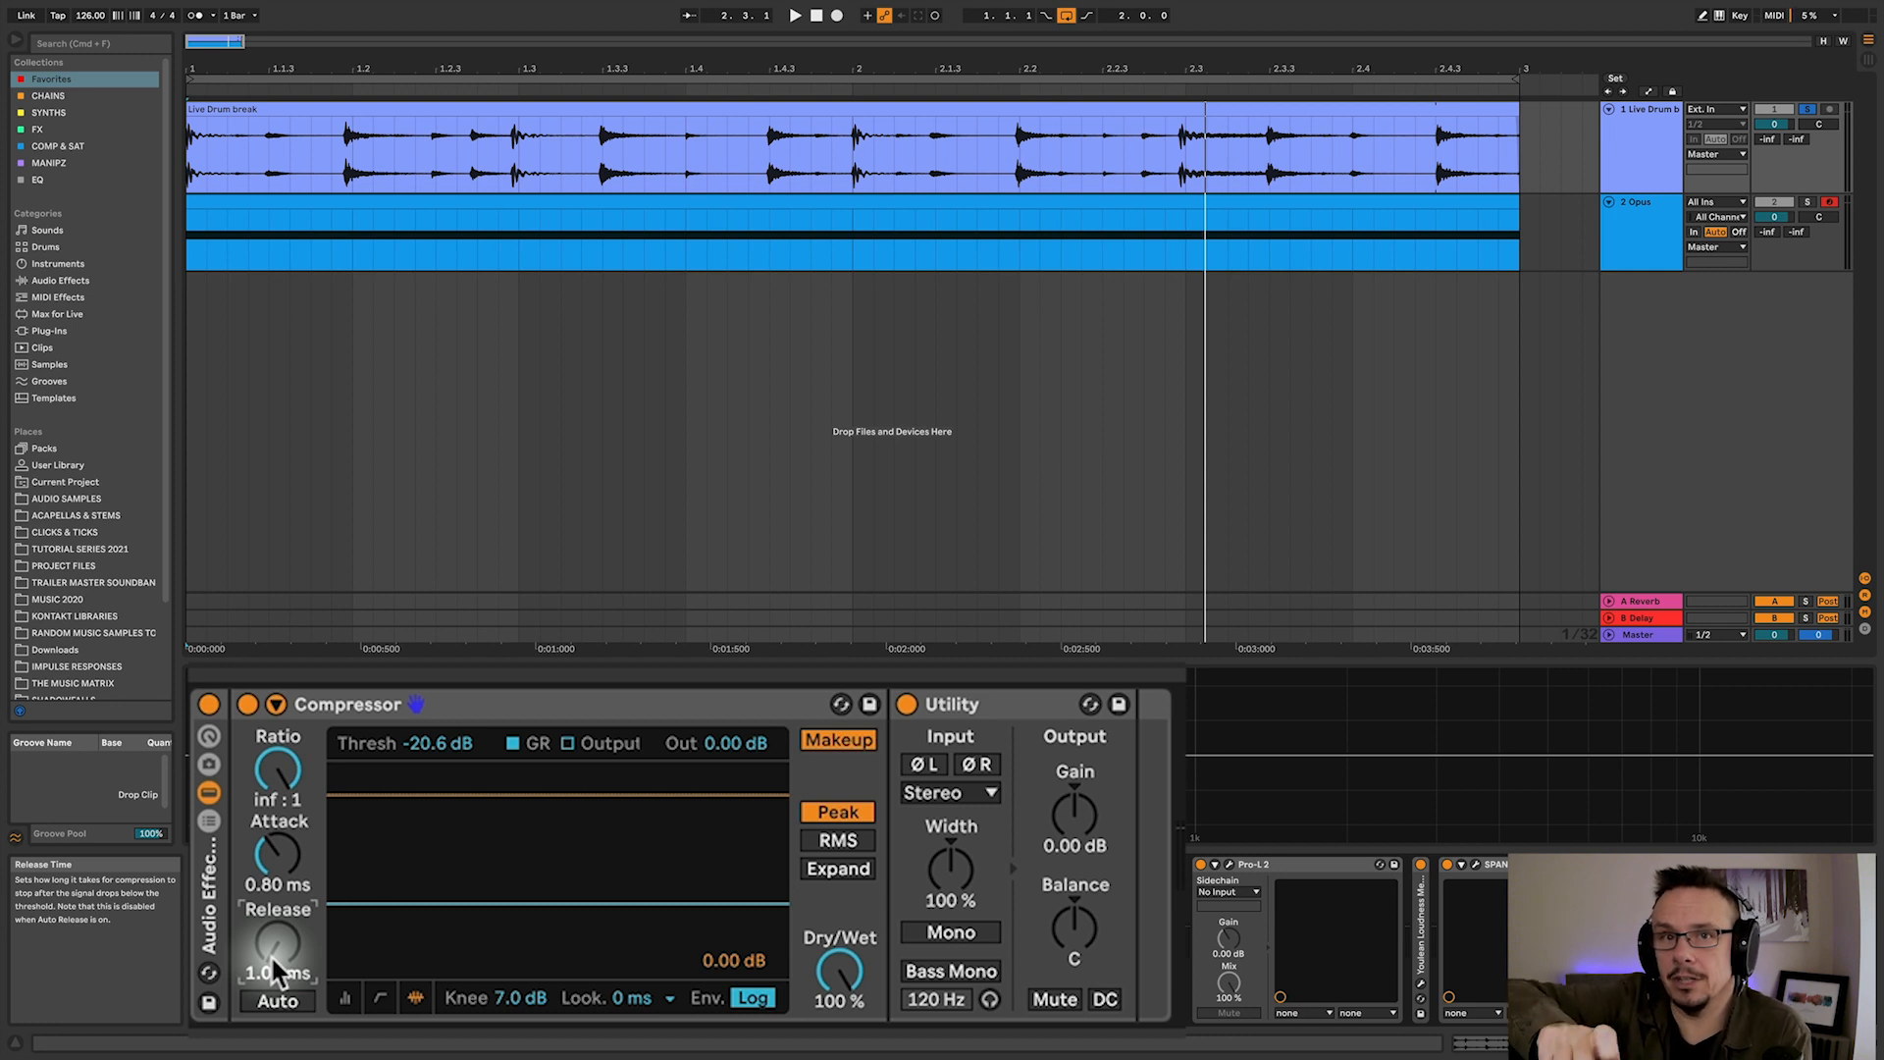
{"action": "key", "text": "space"}
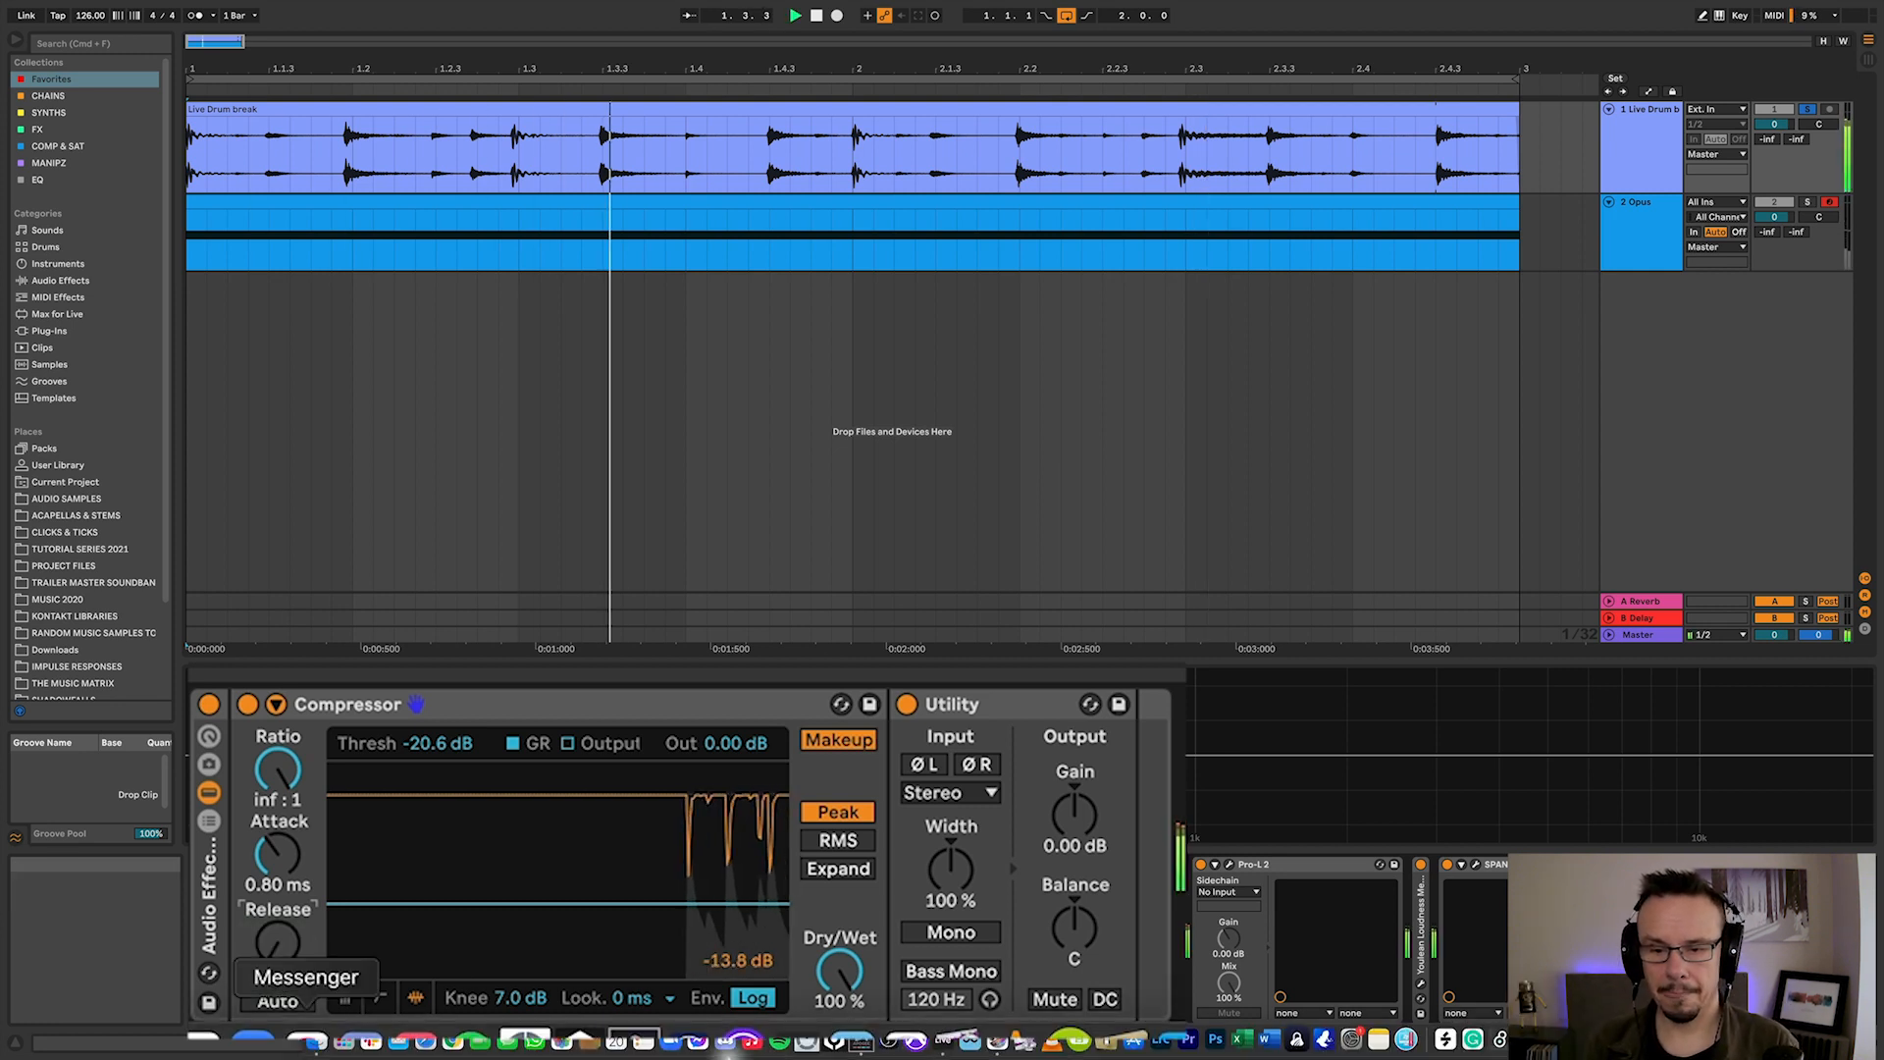
{"action": "key", "text": "space"}
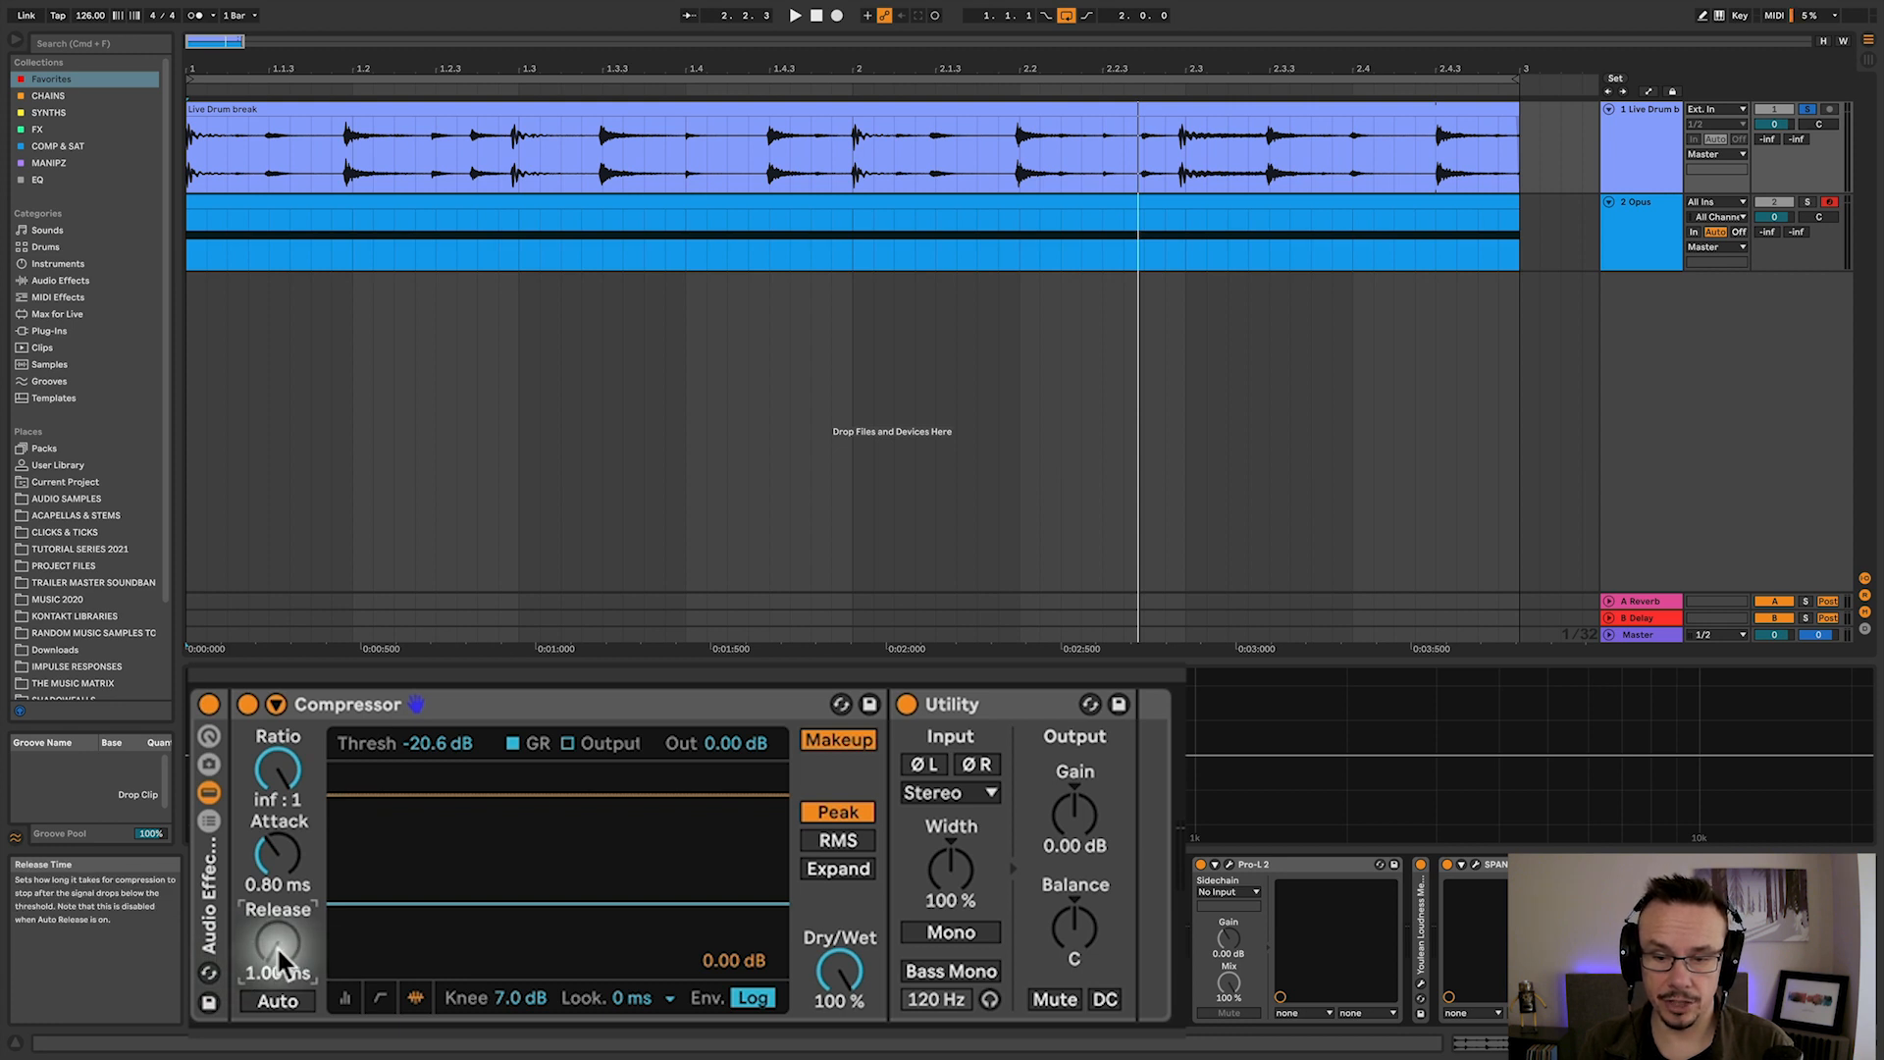
Audition the compressor's release at about 266 ms, and bring it down to about 49.2 ms during playback
{"action": "key", "text": "space"}
{"action": "mouse_move", "coordinate": [275, 946]}
{"action": "left_mouse_down"}
{"action": "mouse_move", "coordinate": [275, 860]}
{"action": "mouse_move", "coordinate": [277, 949]}
{"action": "left_mouse_up"}
{"action": "key", "text": "space"}
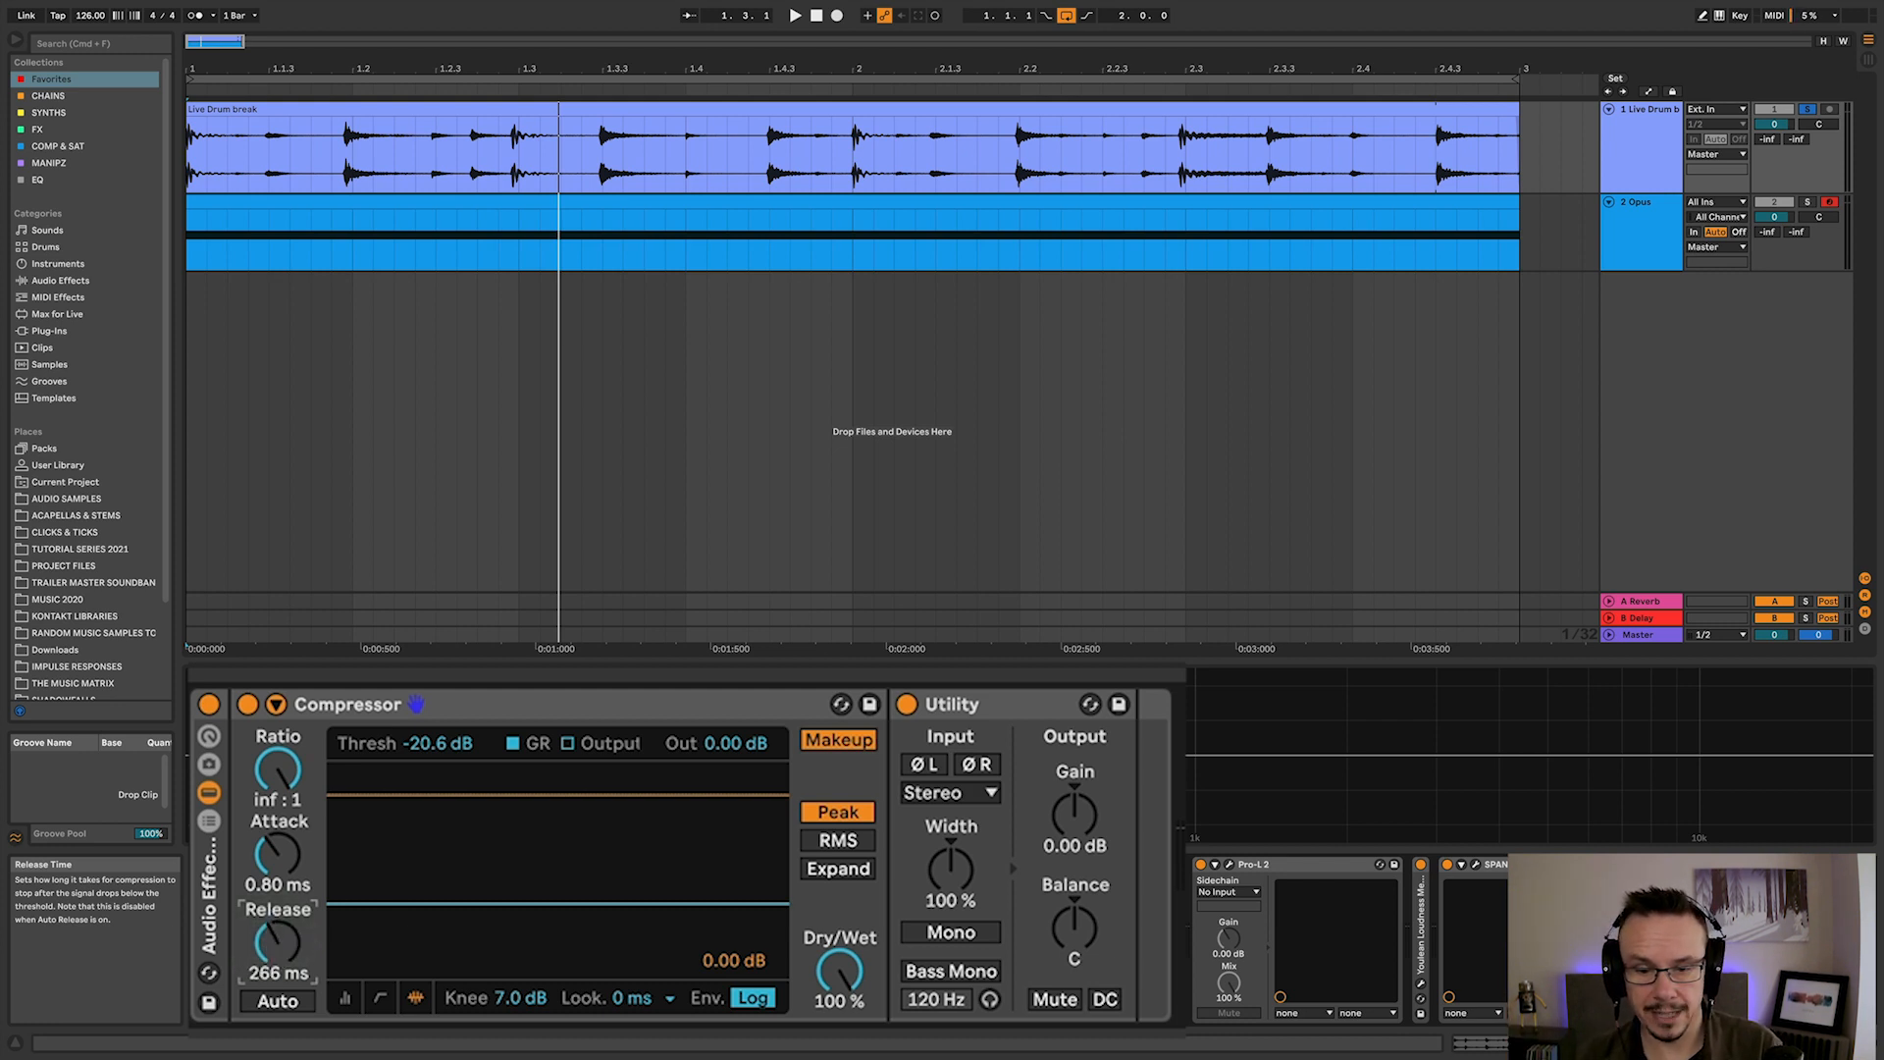
{"action": "key", "text": "space"}
{"action": "left_click_drag", "start_coordinate": [274, 943], "coordinate": [273, 991]}
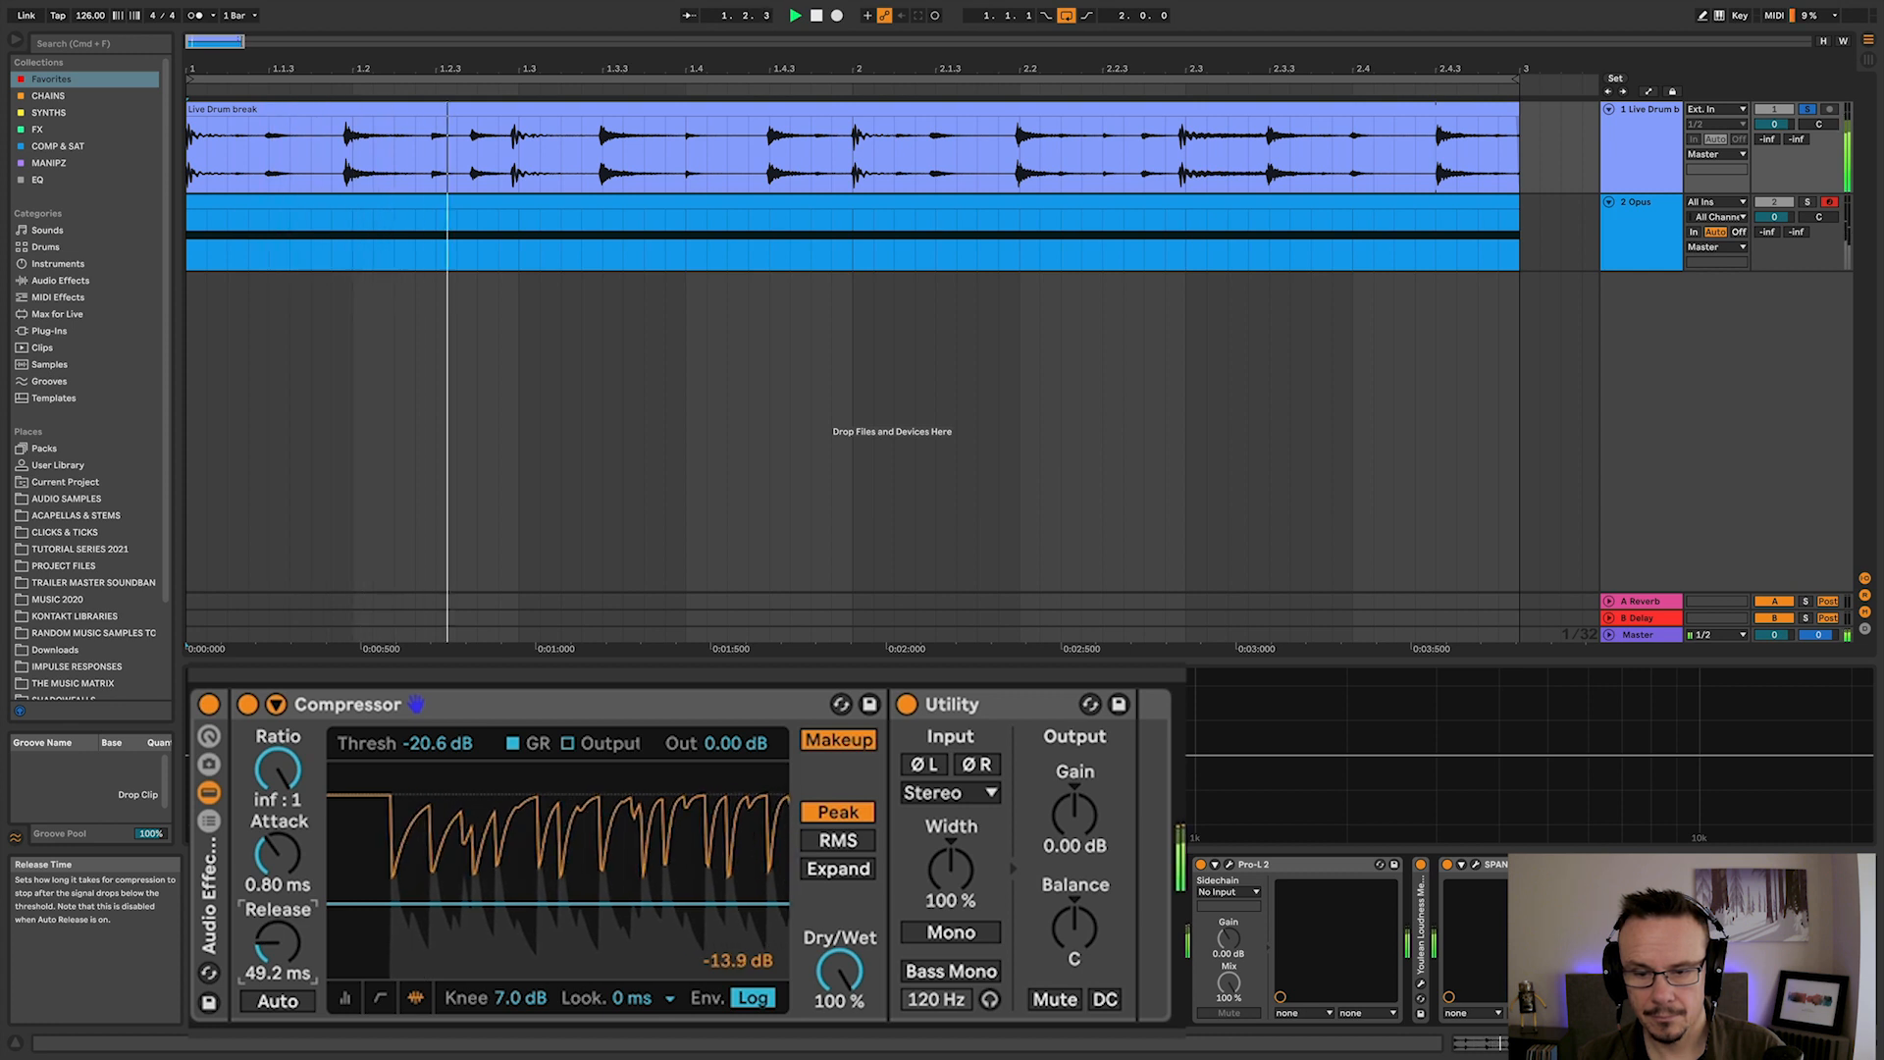
{"action": "key", "text": "space"}
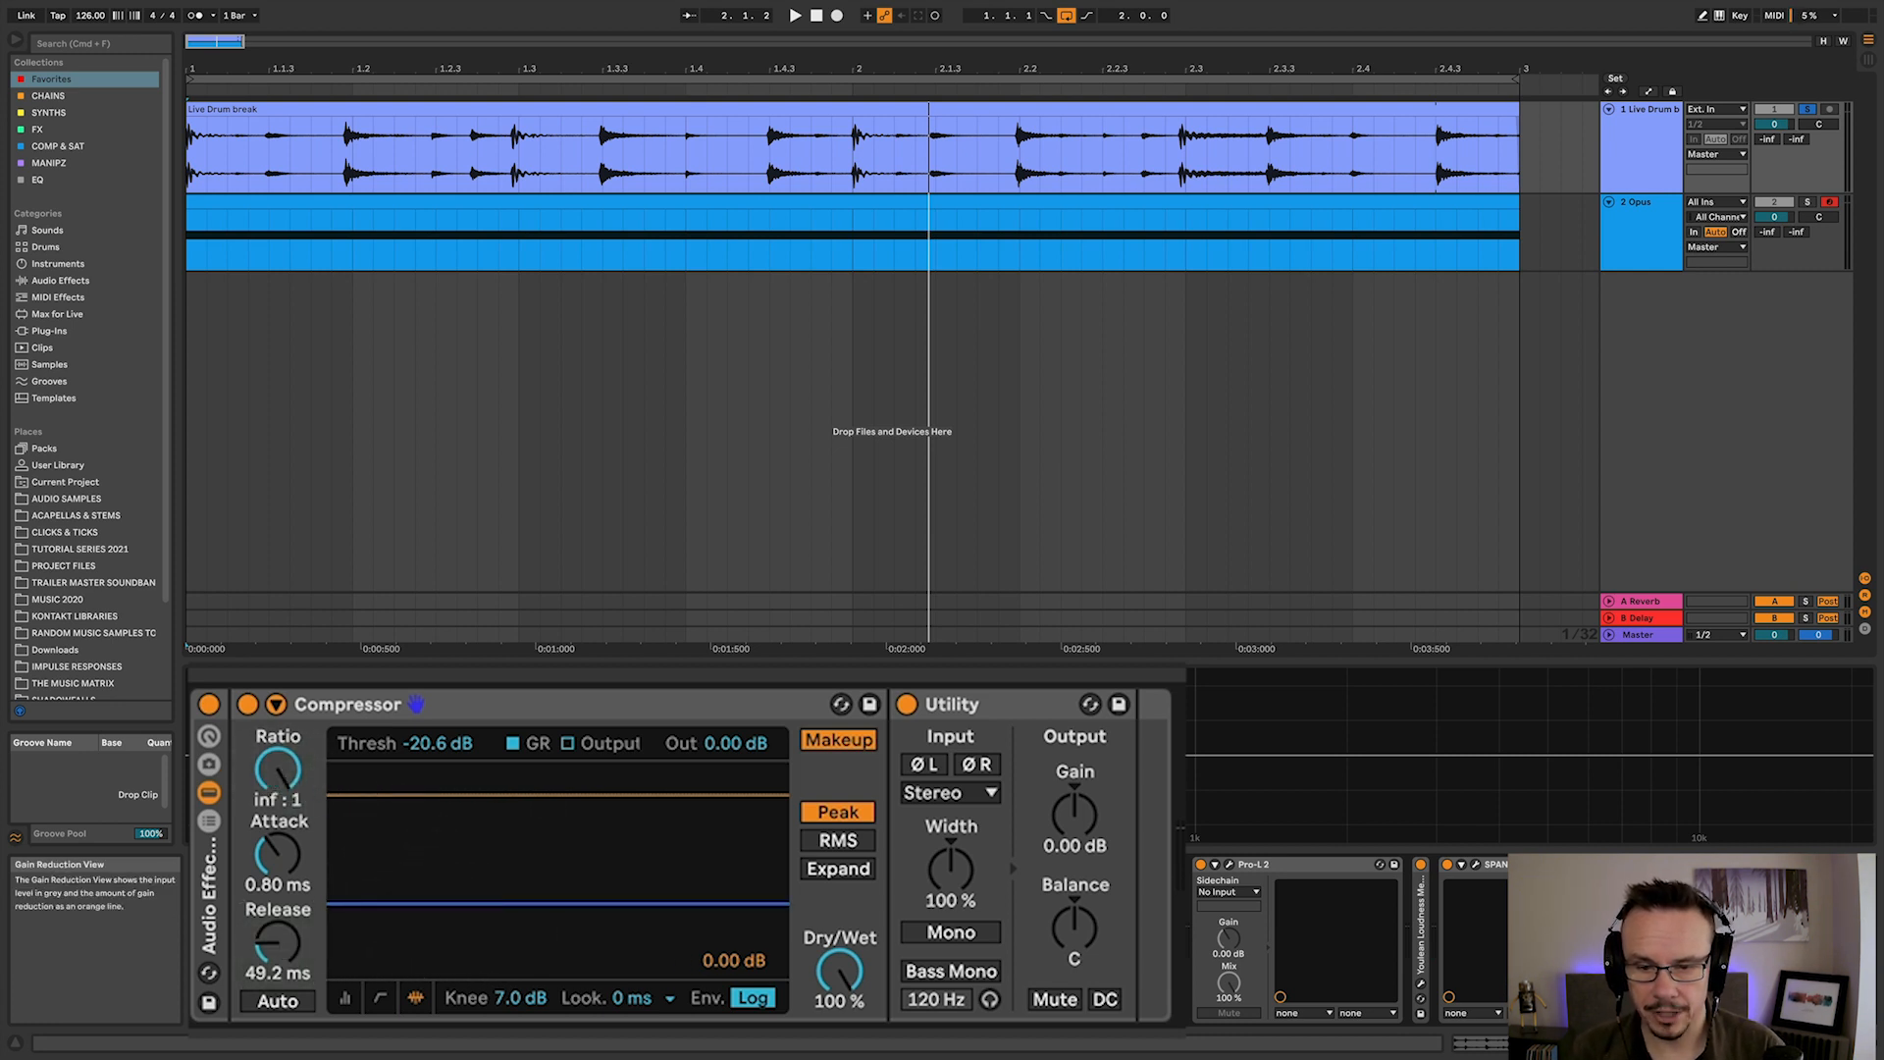
Raise the compressor's threshold to about -15.1 dB, reduce its ratio to 4.85:1 and audition the loop
{"action": "left_click_drag", "start_coordinate": [432, 901], "coordinate": [427, 875]}
{"action": "mouse_move", "coordinate": [278, 770]}
{"action": "left_mouse_down"}
{"action": "mouse_move", "coordinate": [277, 800]}
{"action": "mouse_move", "coordinate": [267, 773]}
{"action": "left_mouse_up"}
{"action": "key", "text": "space"}
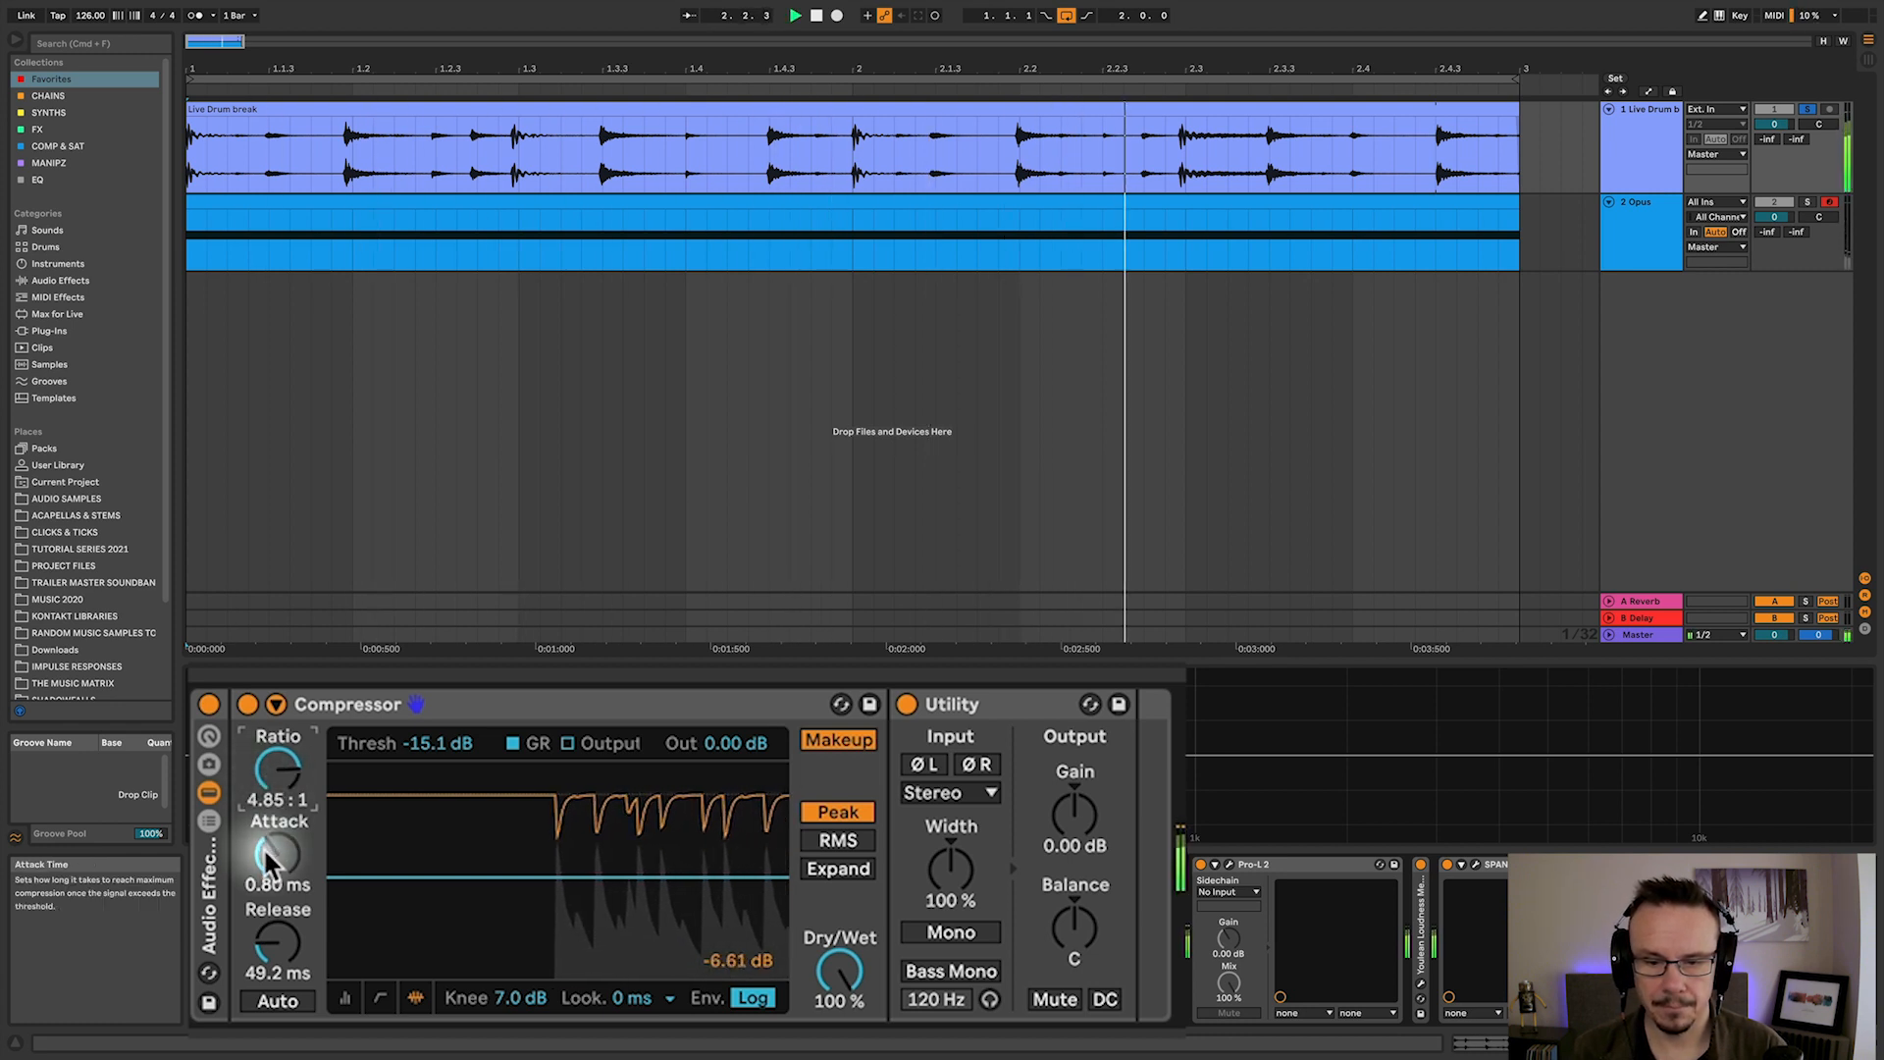
{"action": "left_click_drag", "start_coordinate": [269, 853], "coordinate": [265, 862]}
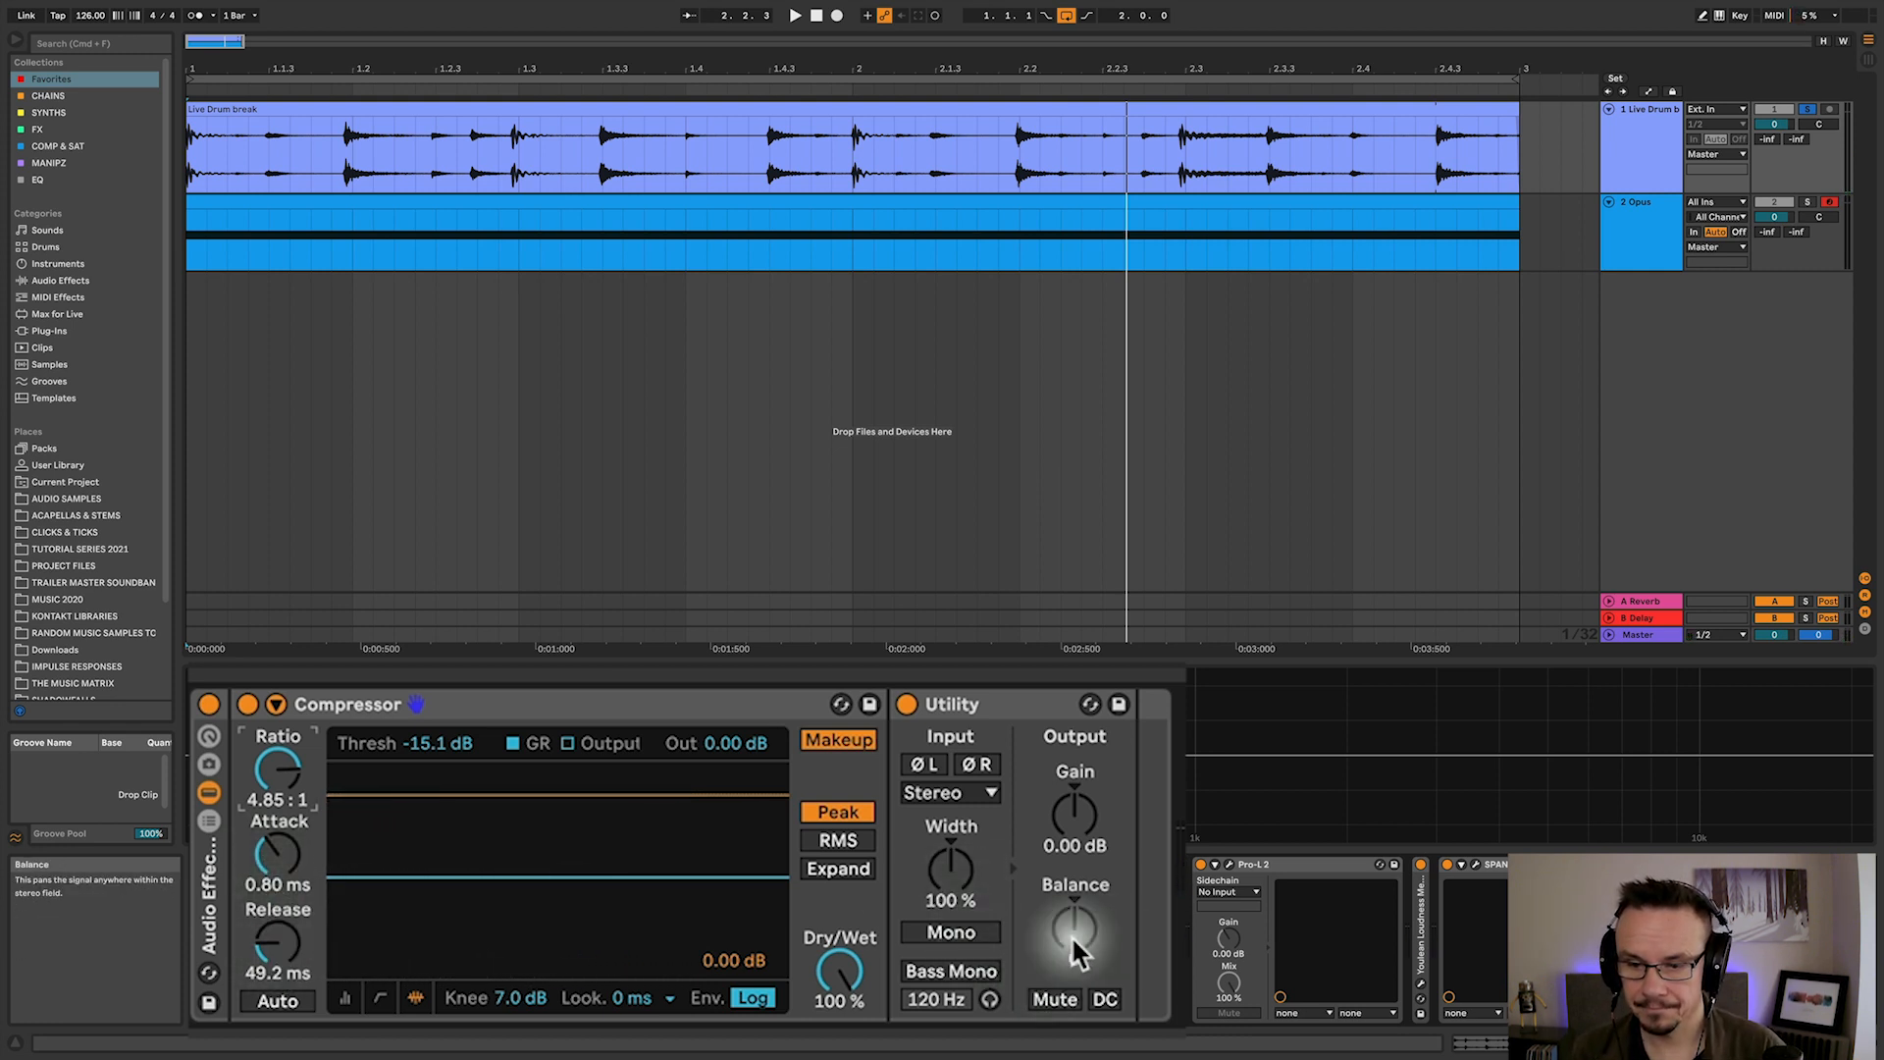
Play the loop and compare the bypassed and active effect rack's peaks in the Pro-L 2 limiter's display
{"action": "key", "text": "space"}
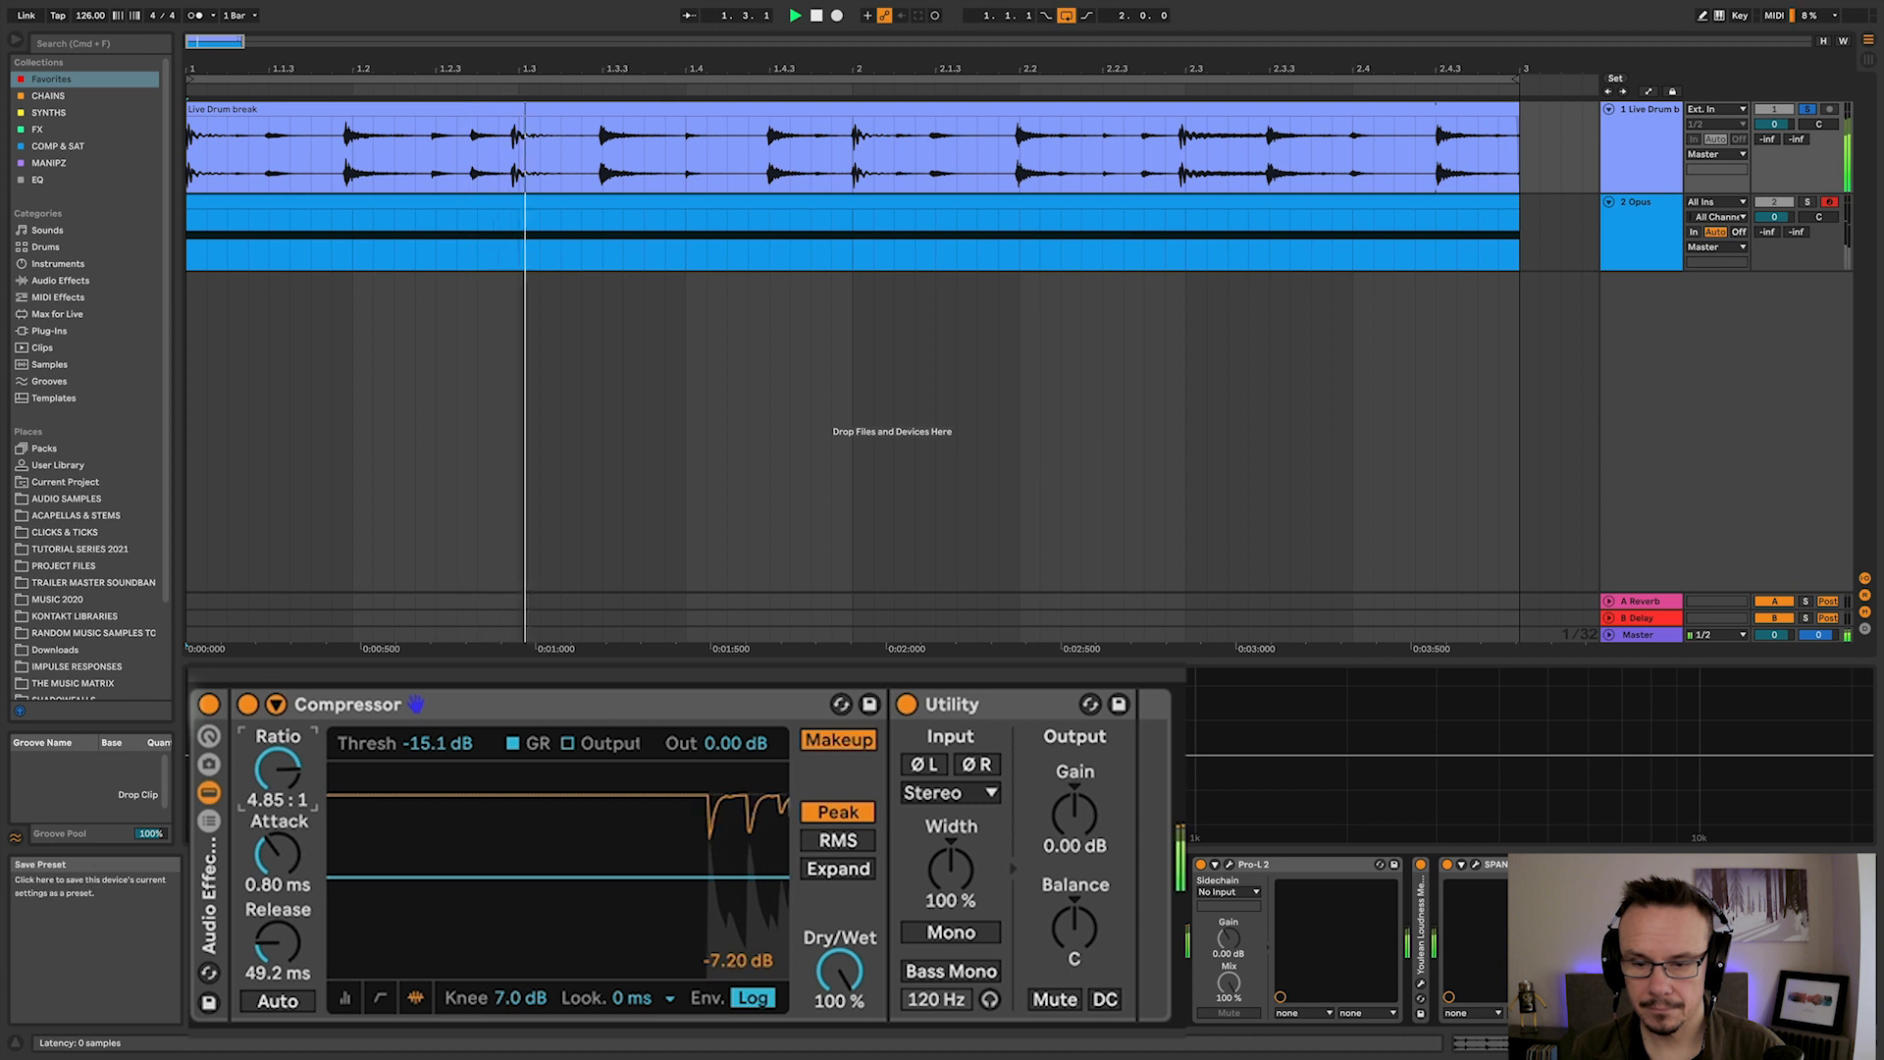
{"action": "left_click", "coordinate": [209, 705]}
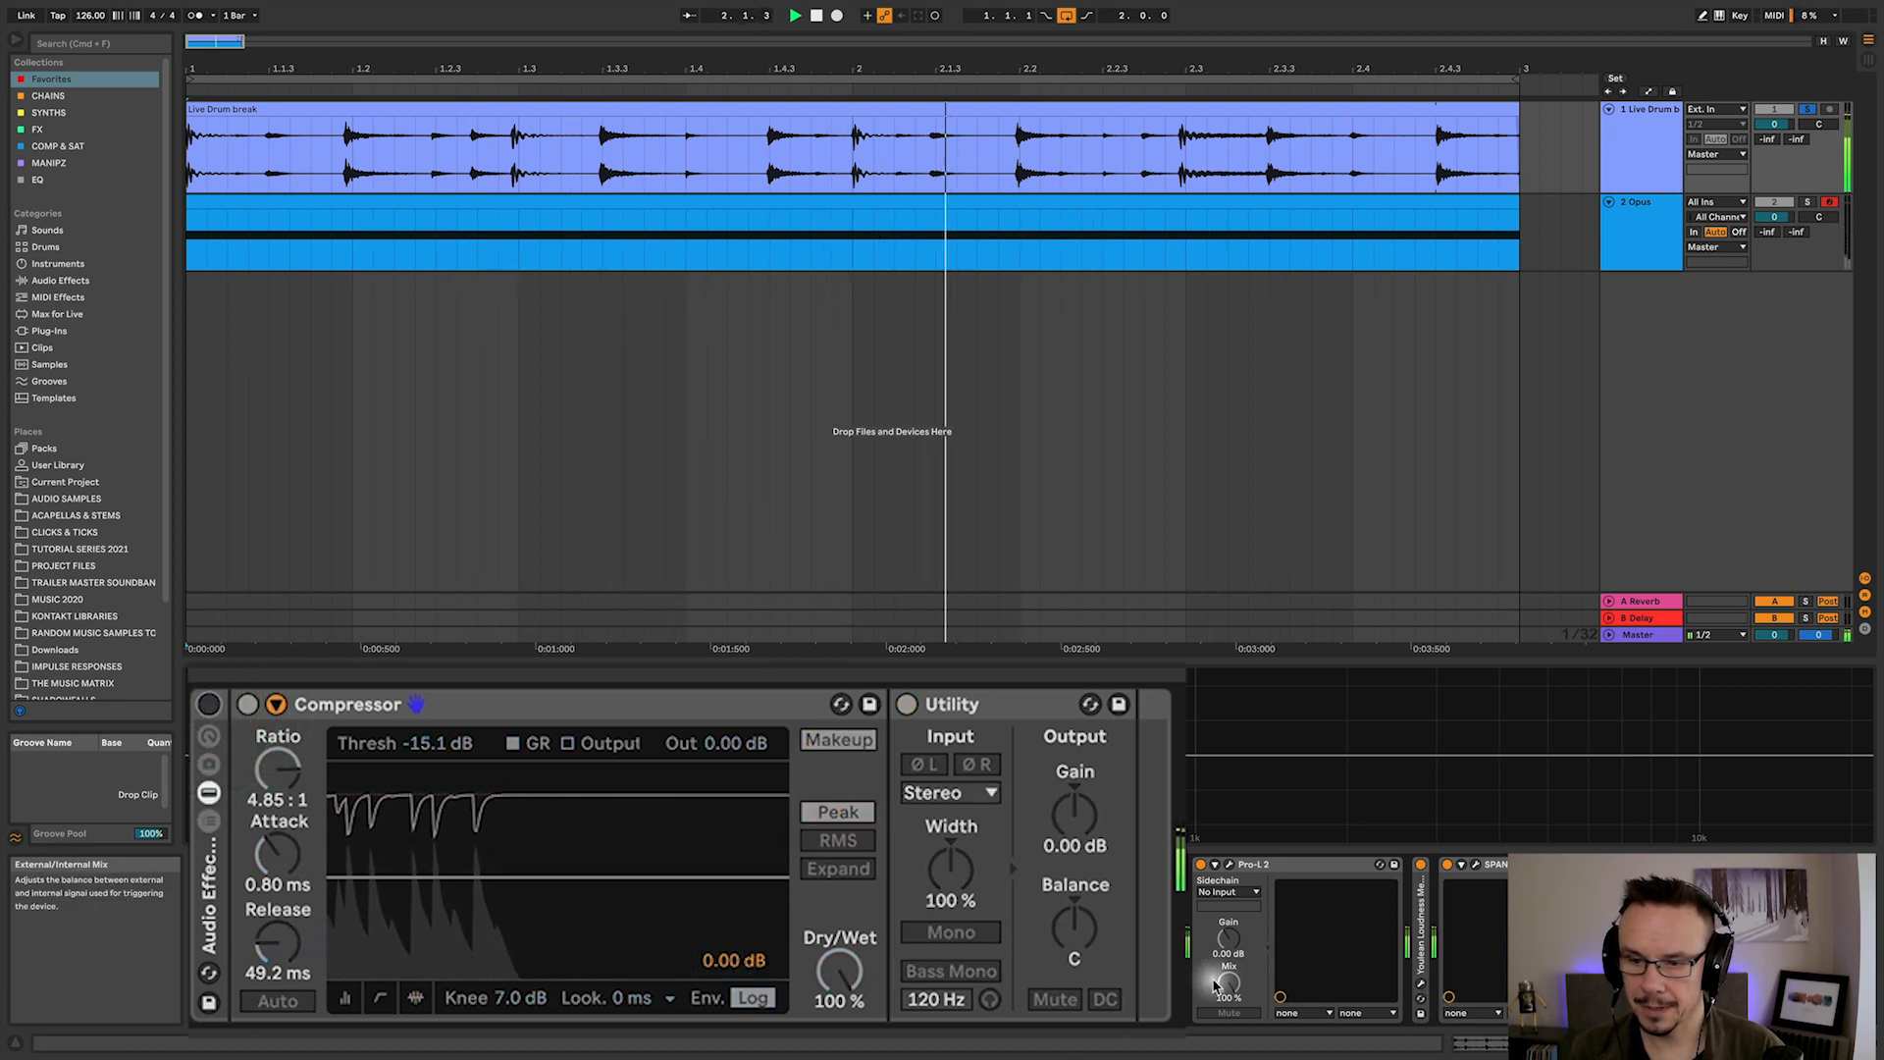
{"action": "left_click", "coordinate": [1230, 865]}
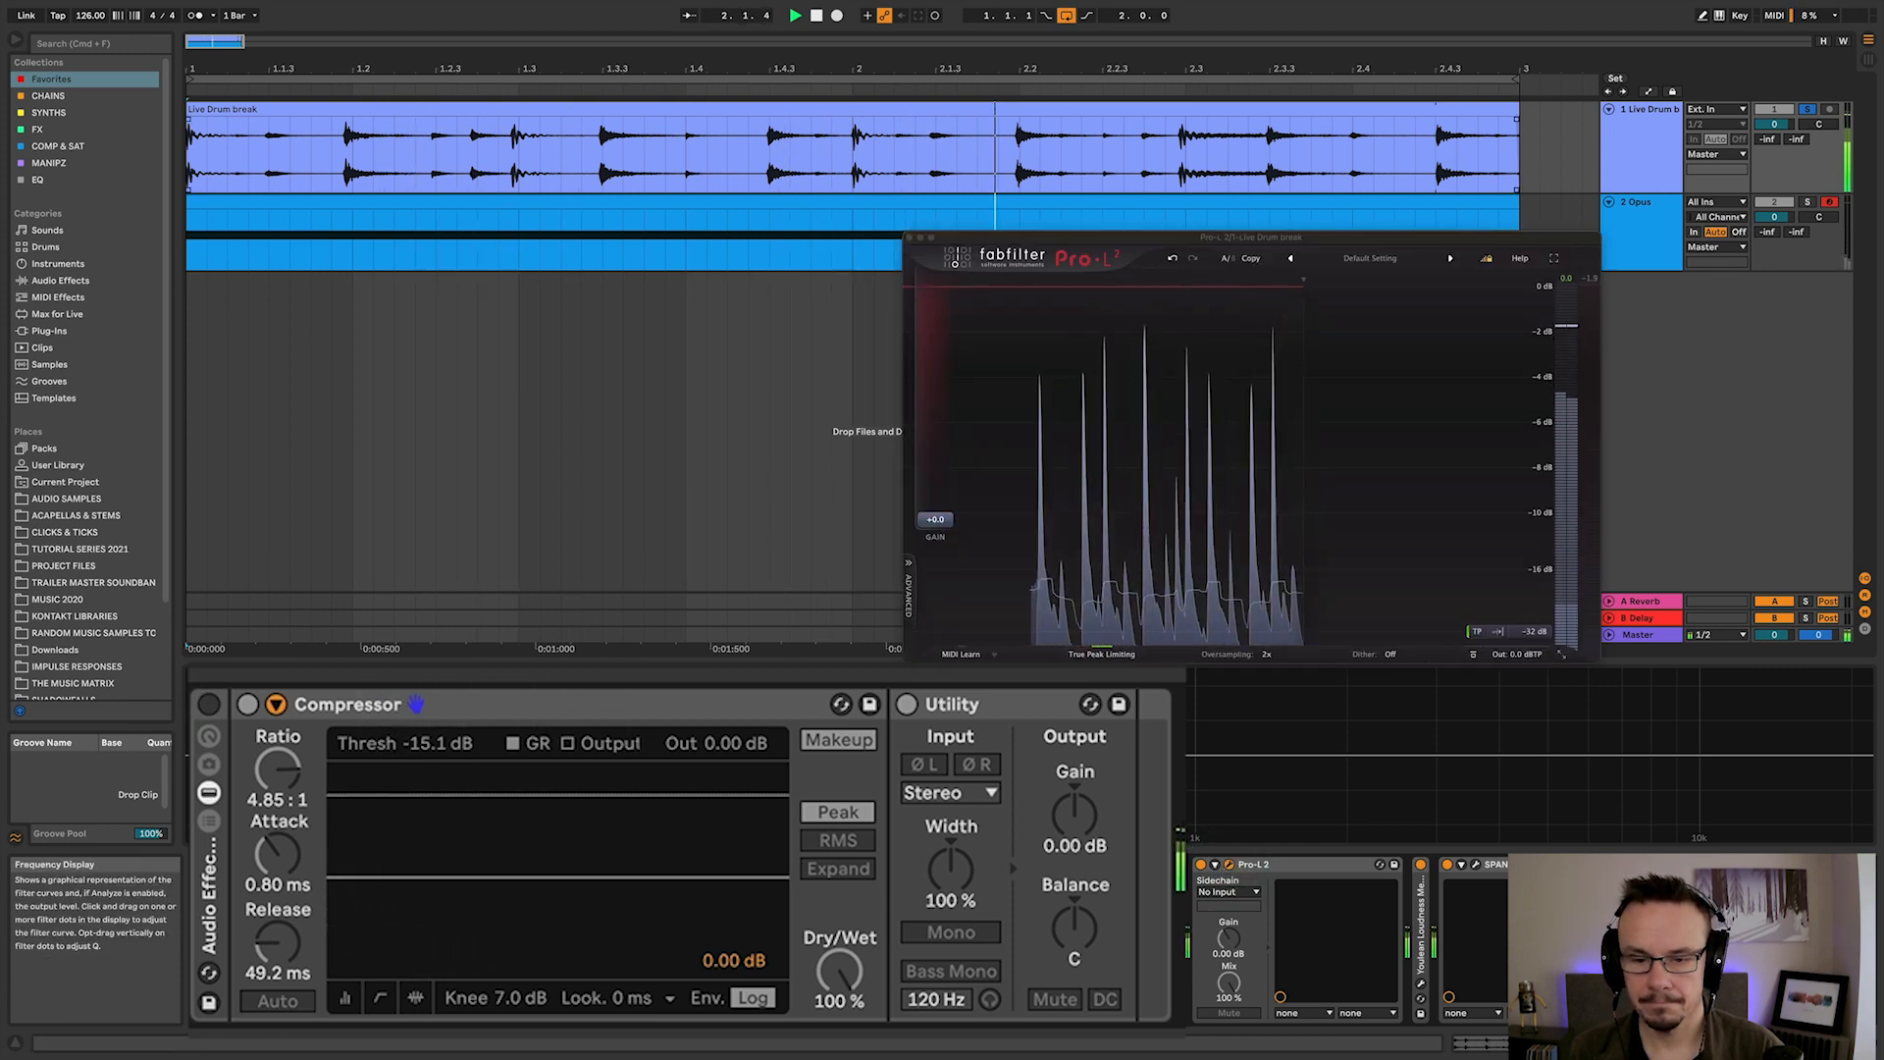
{"action": "left_click", "coordinate": [209, 711]}
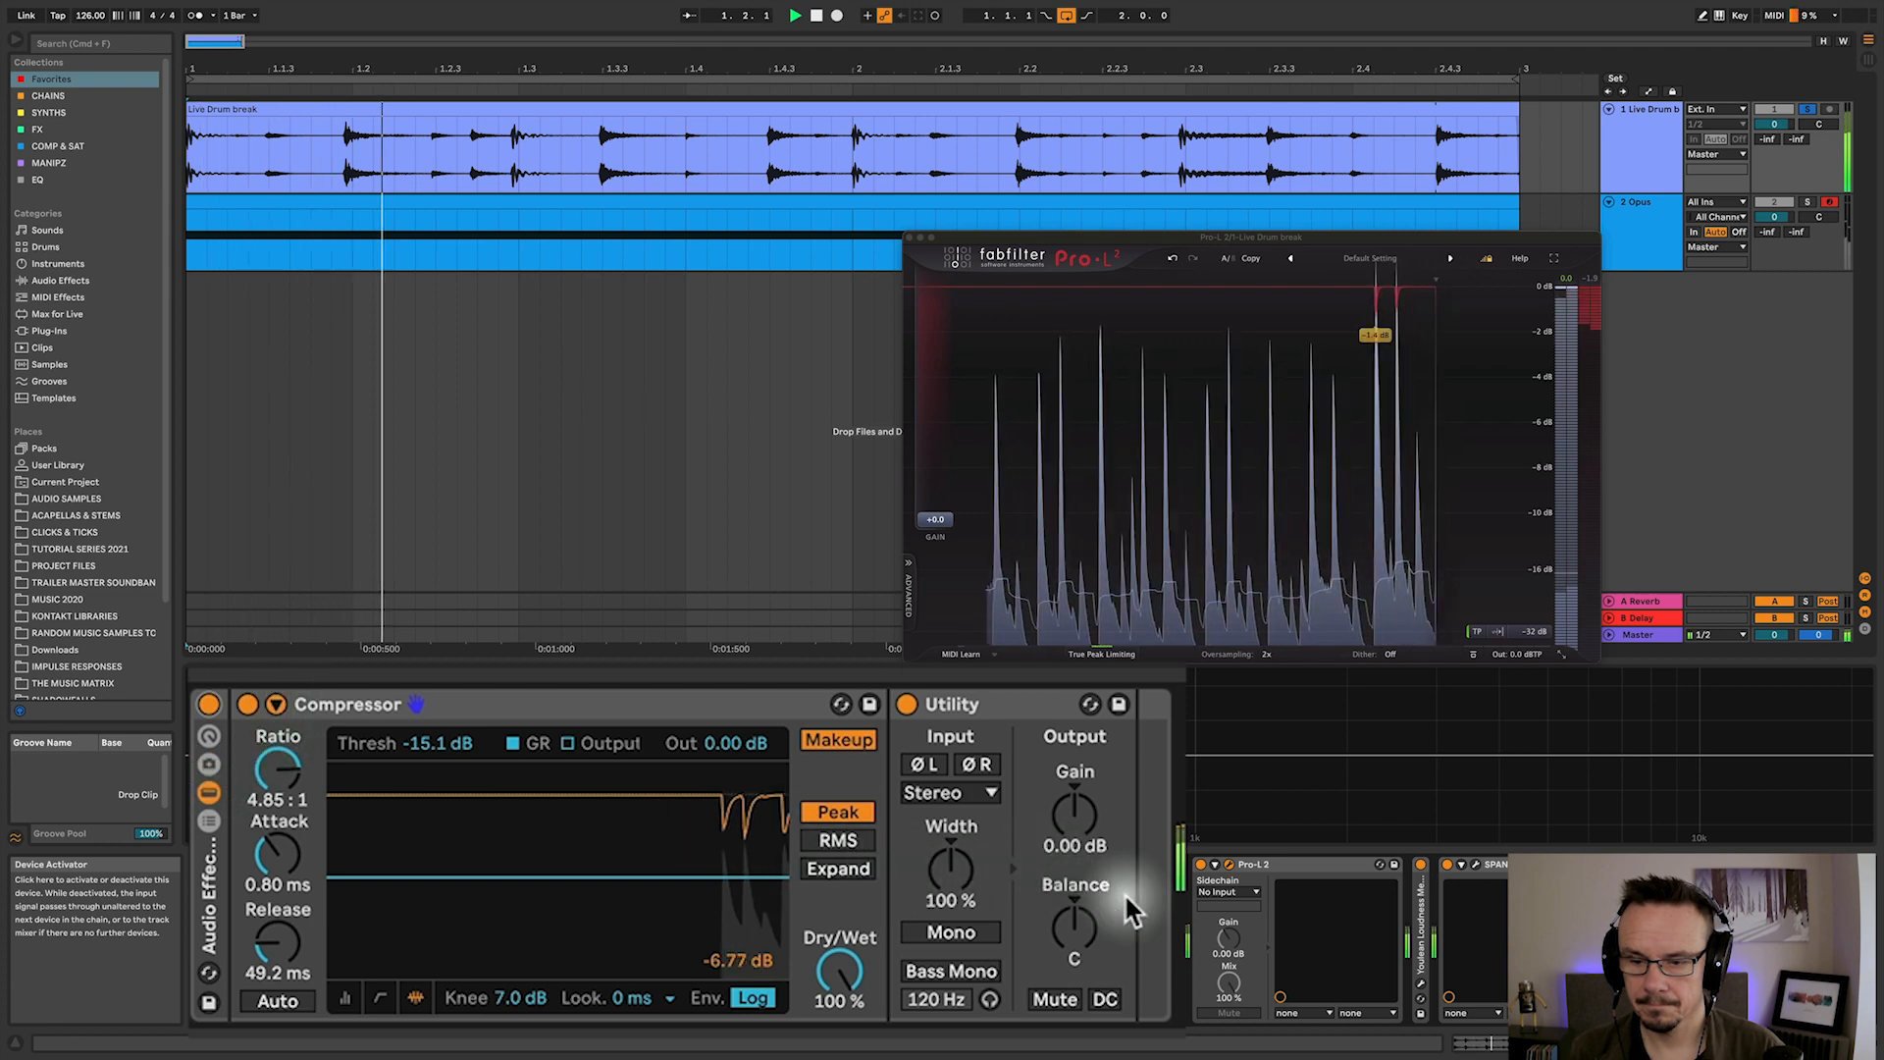
Reduce the Utility's output gain to about -3.89 dB and compare the loop's level with the rack bypassed and active
{"action": "mouse_move", "coordinate": [1065, 818]}
{"action": "left_mouse_down"}
{"action": "mouse_move", "coordinate": [1065, 874]}
{"action": "mouse_move", "coordinate": [1065, 850]}
{"action": "left_mouse_up"}
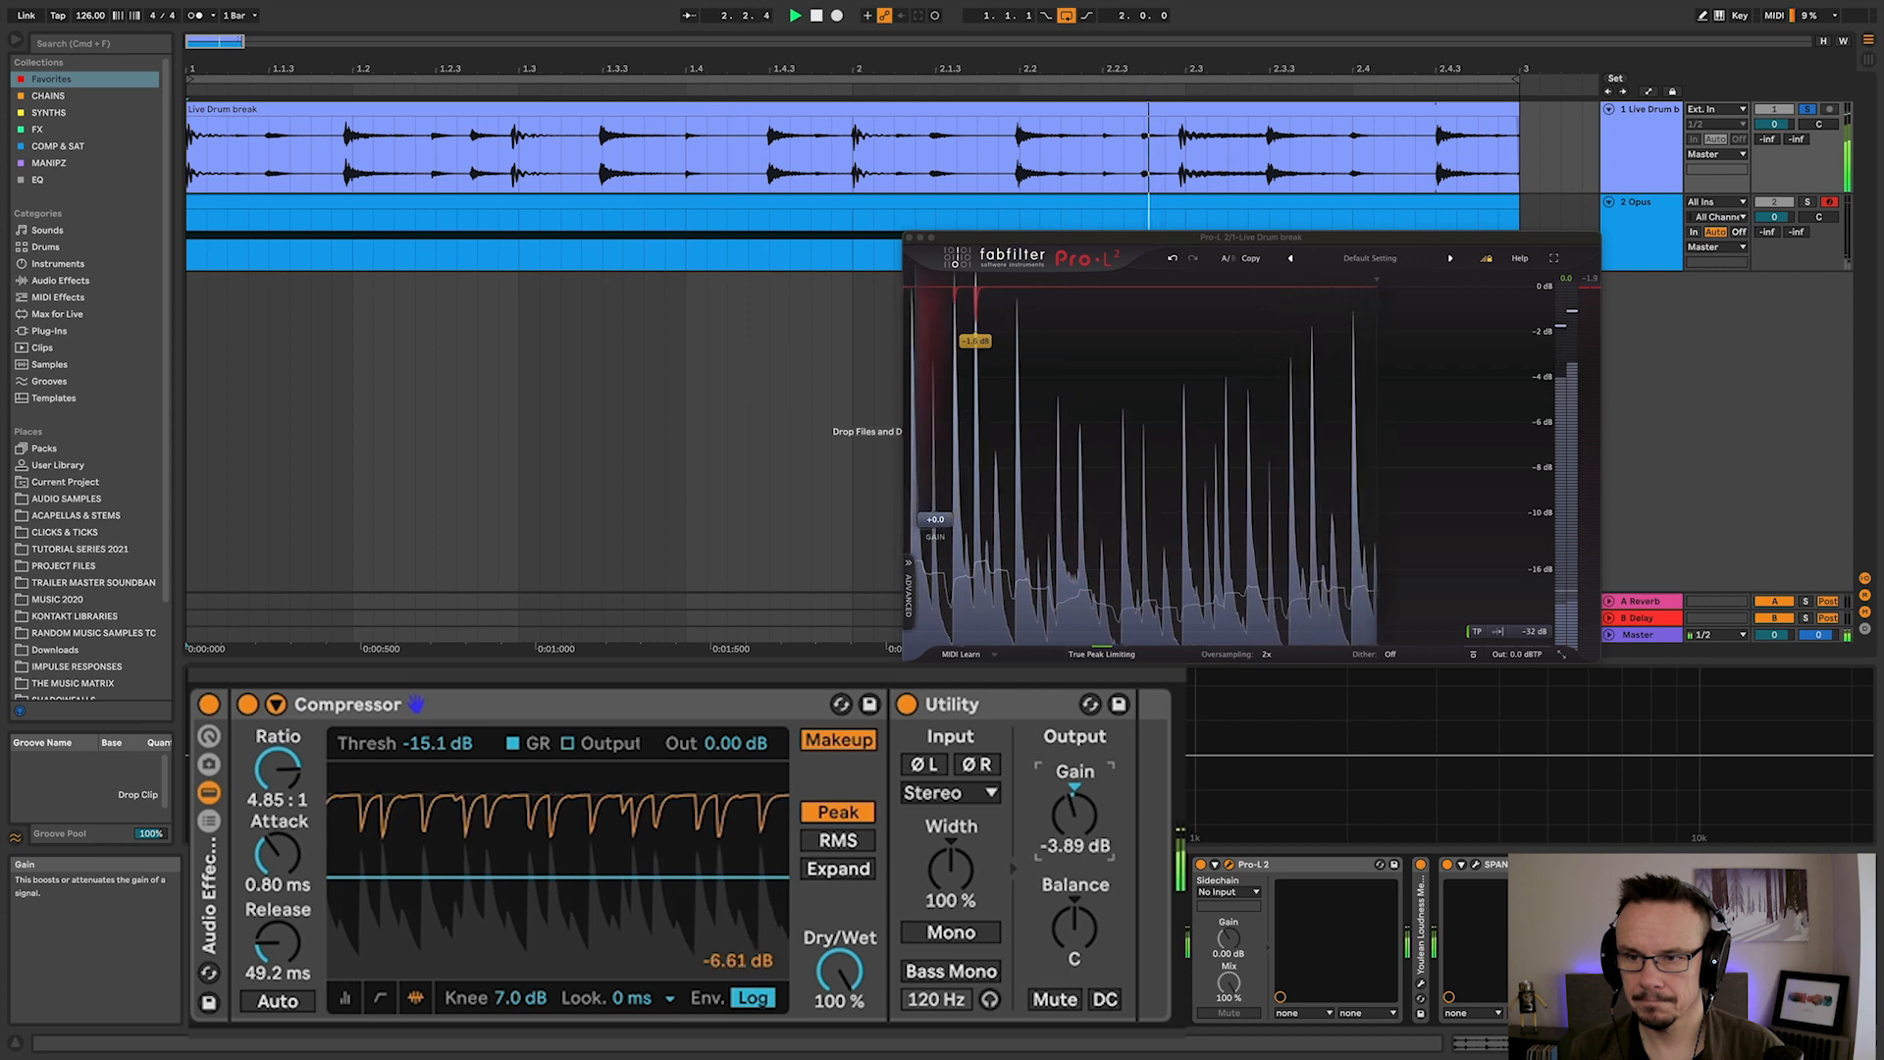
{"action": "left_click", "coordinate": [209, 704]}
{"action": "left_click", "coordinate": [209, 705]}
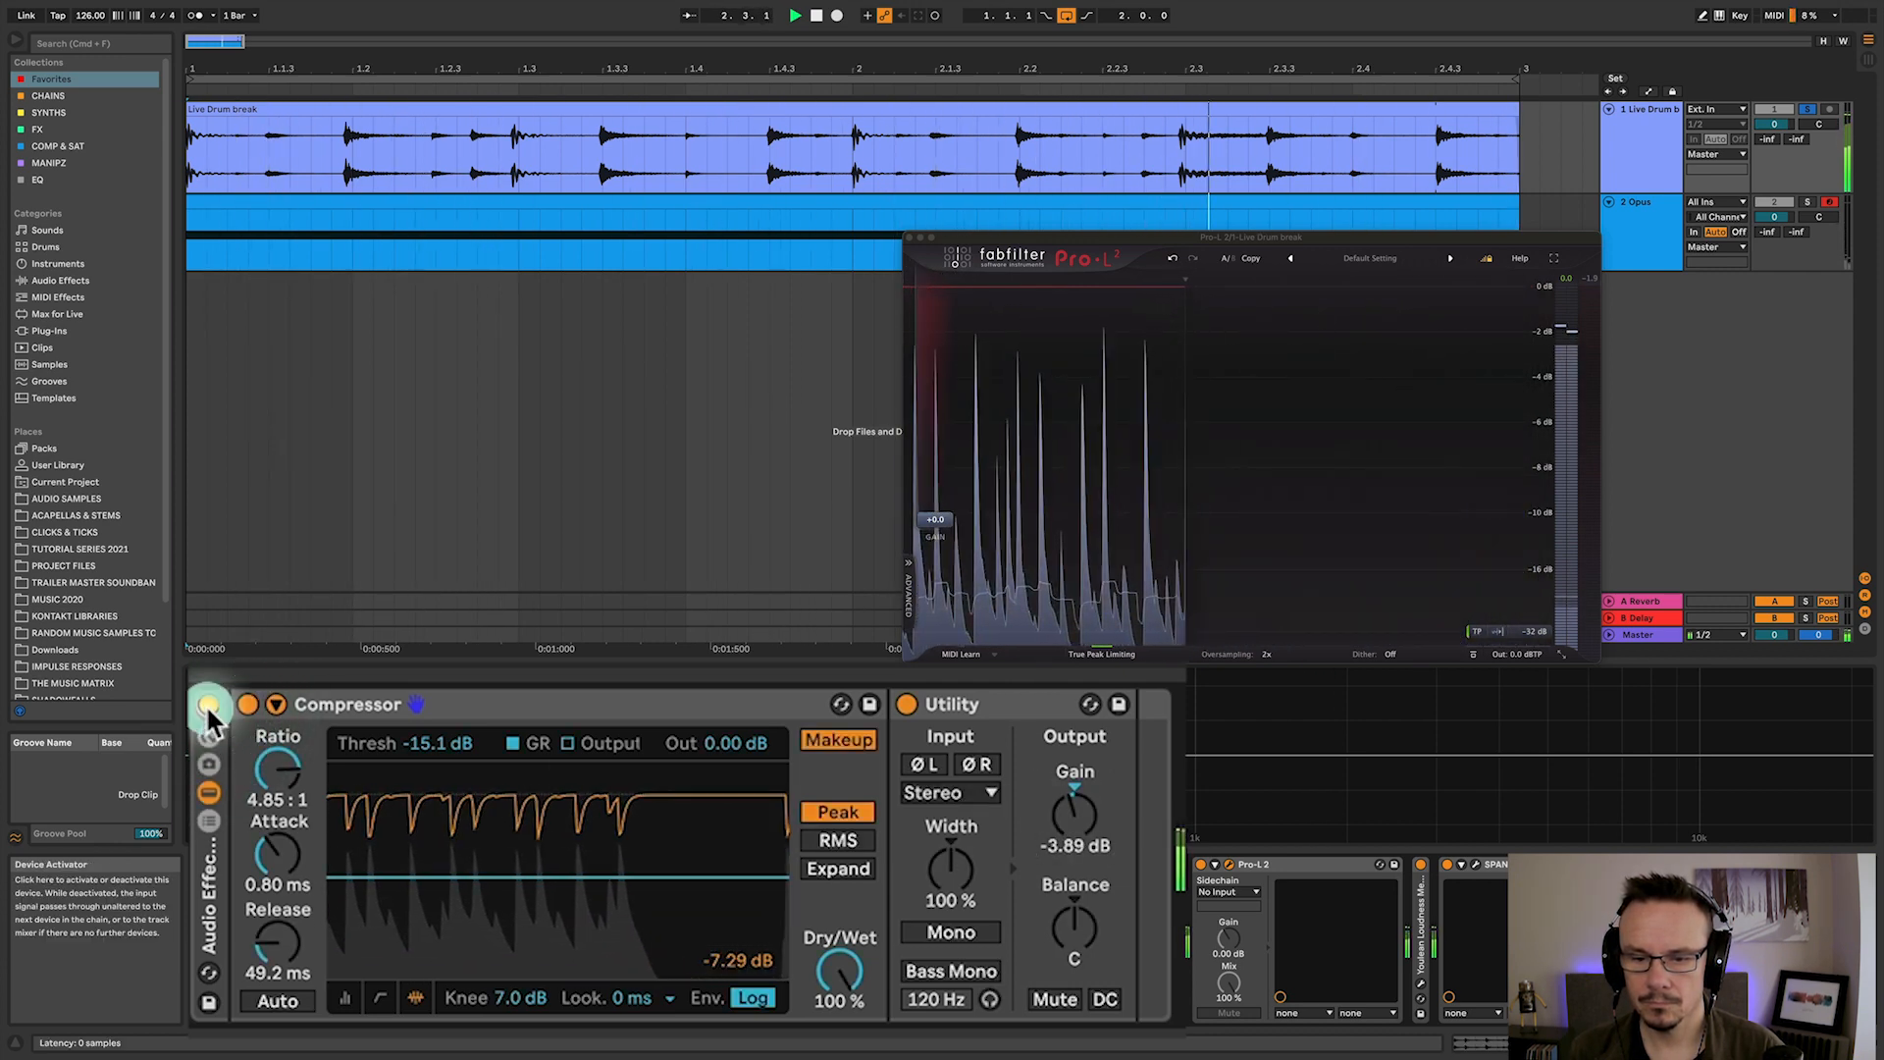
{"action": "left_click", "coordinate": [209, 704]}
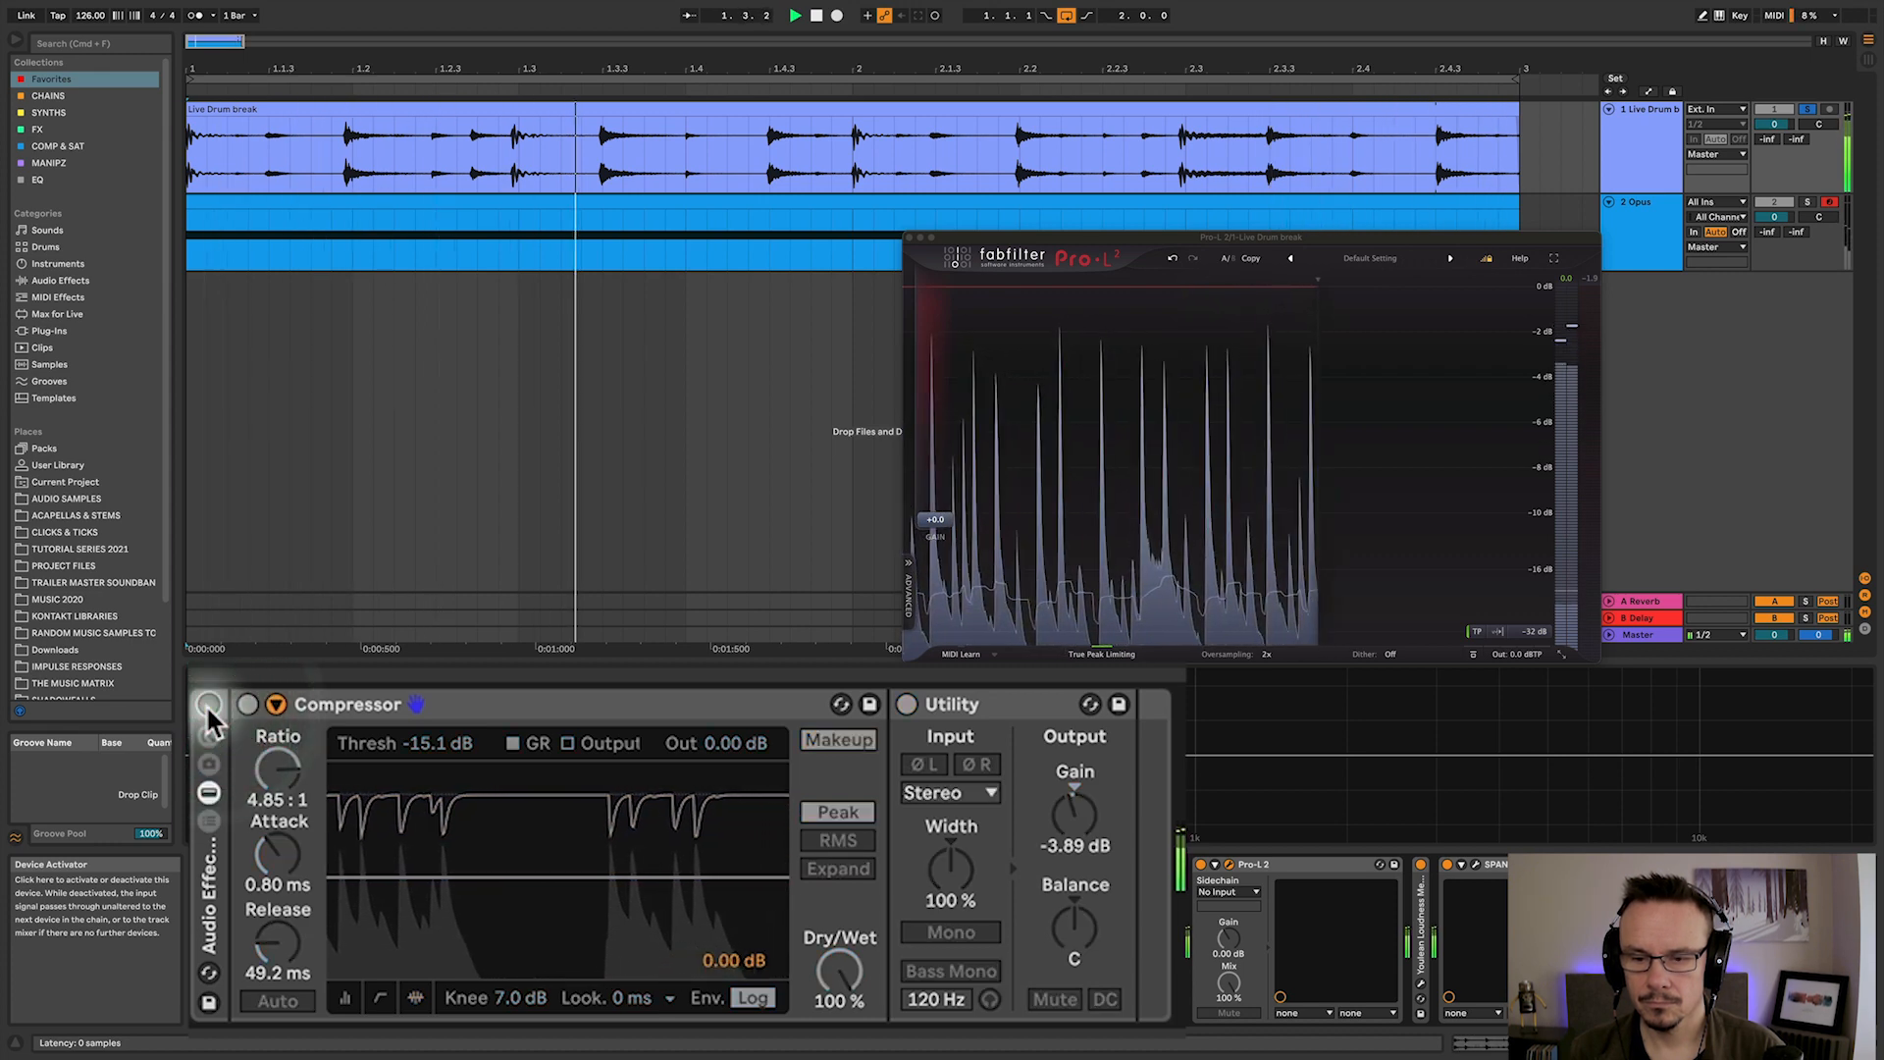
{"action": "left_click", "coordinate": [209, 705]}
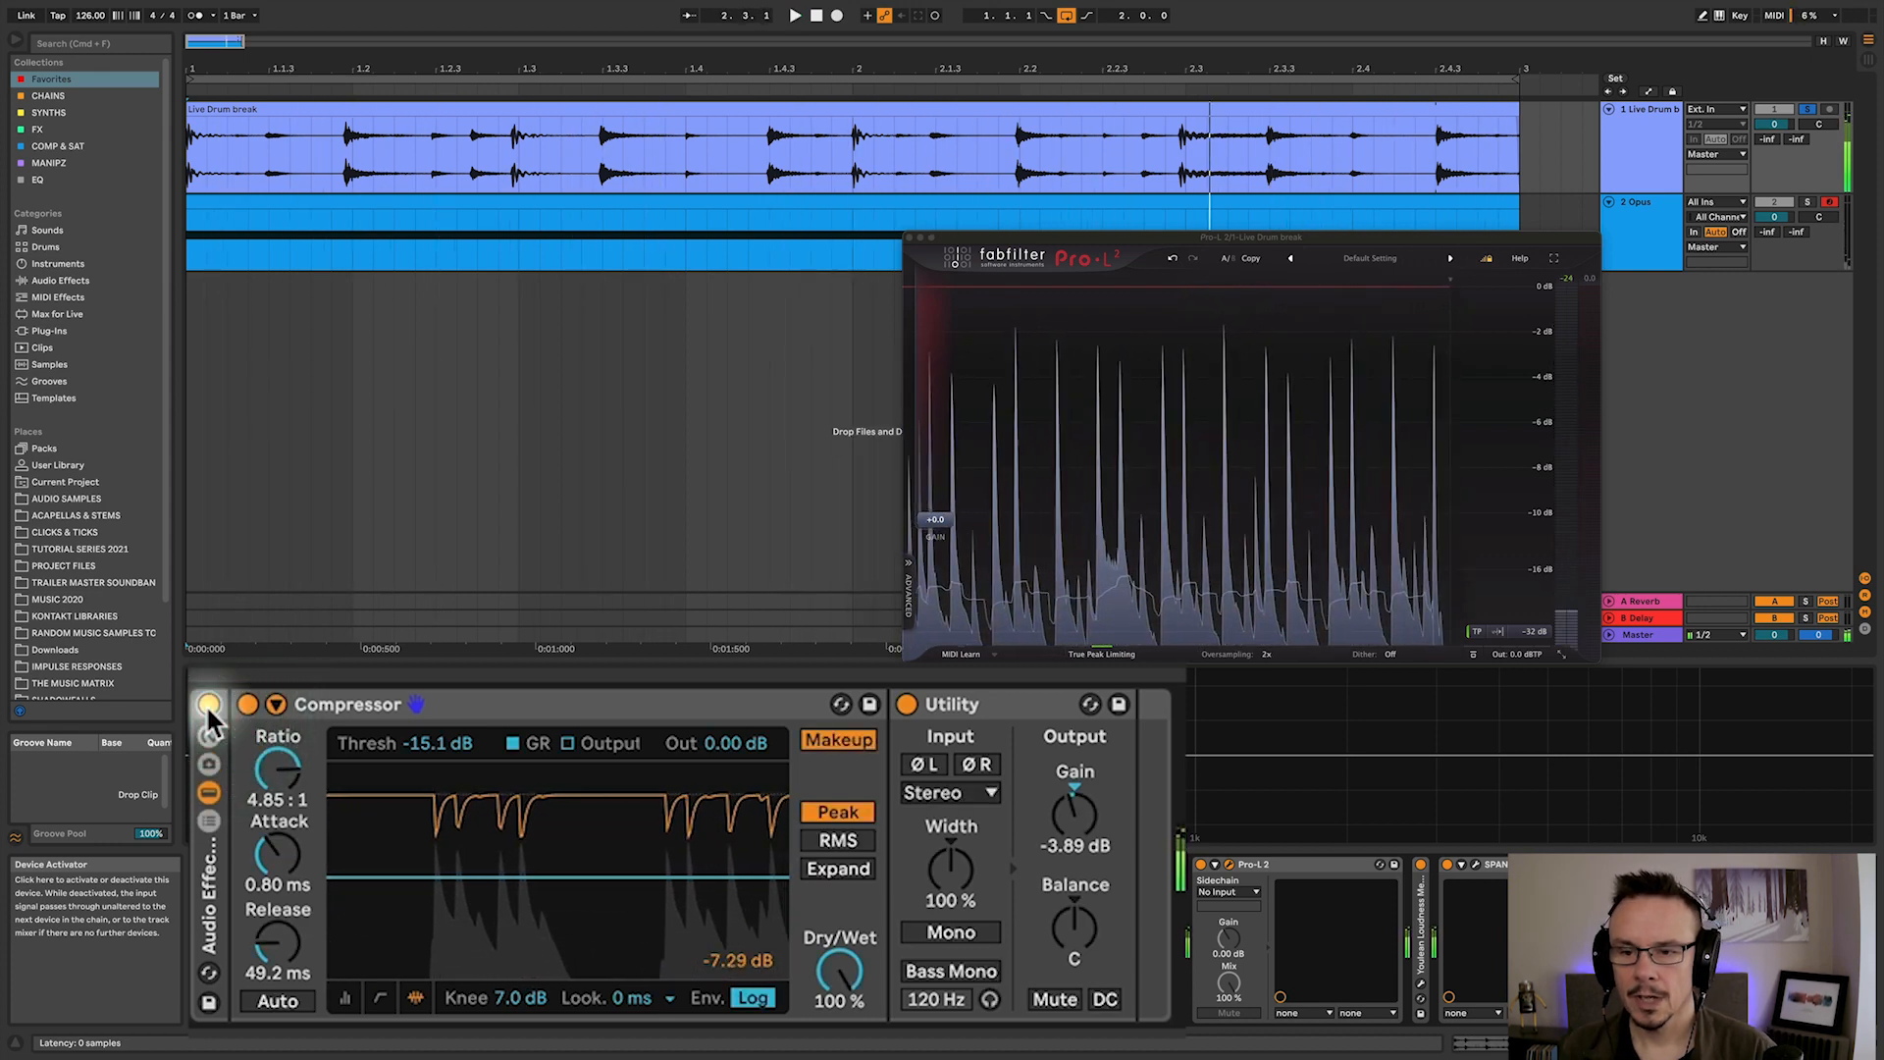